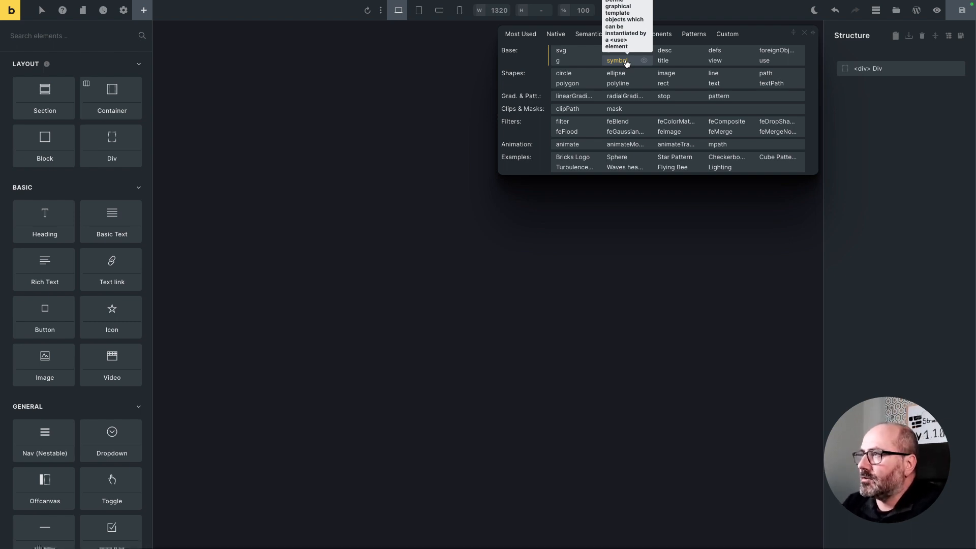
# Step: Add an svg element, nest it inside the existing div and select it
pyautogui.click(563, 53)
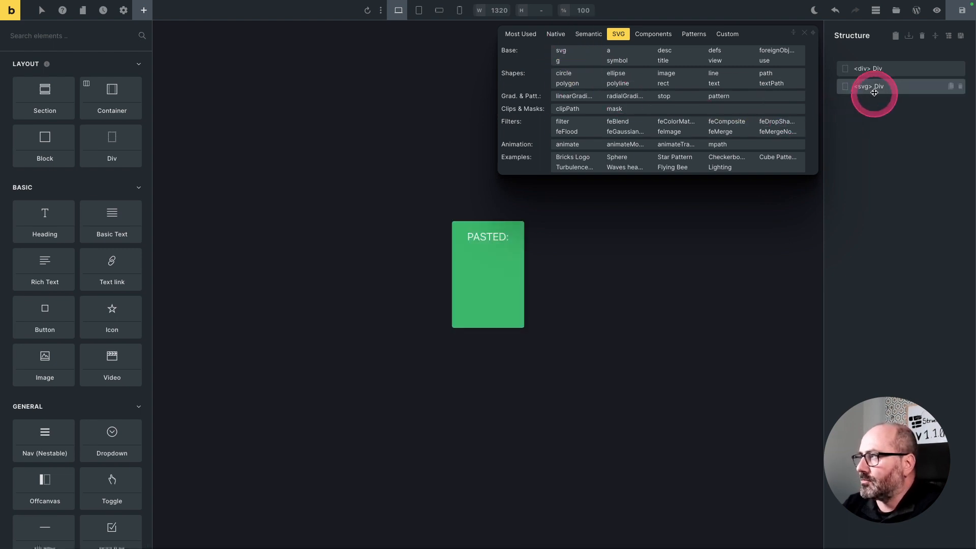
pyautogui.moveTo(875, 92); pyautogui.dragTo(880, 69)
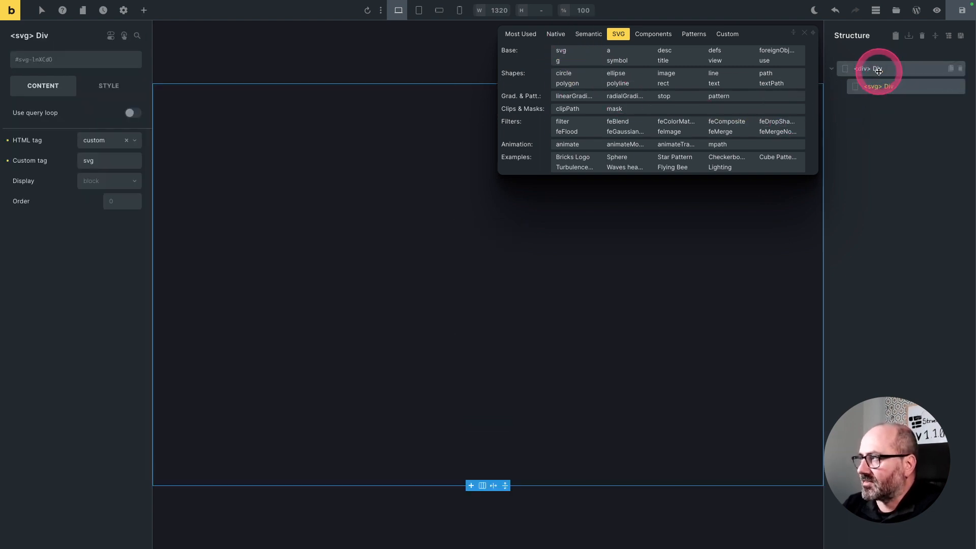
pyautogui.click(878, 87)
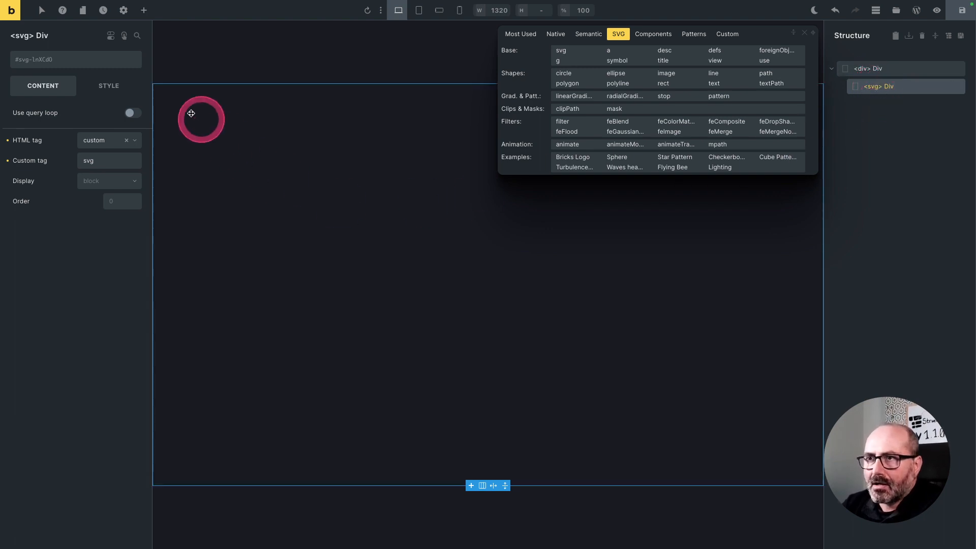
# Step: Set the svg element's width attribute to 1000 and its height attribute to 1000
pyautogui.click(110, 89)
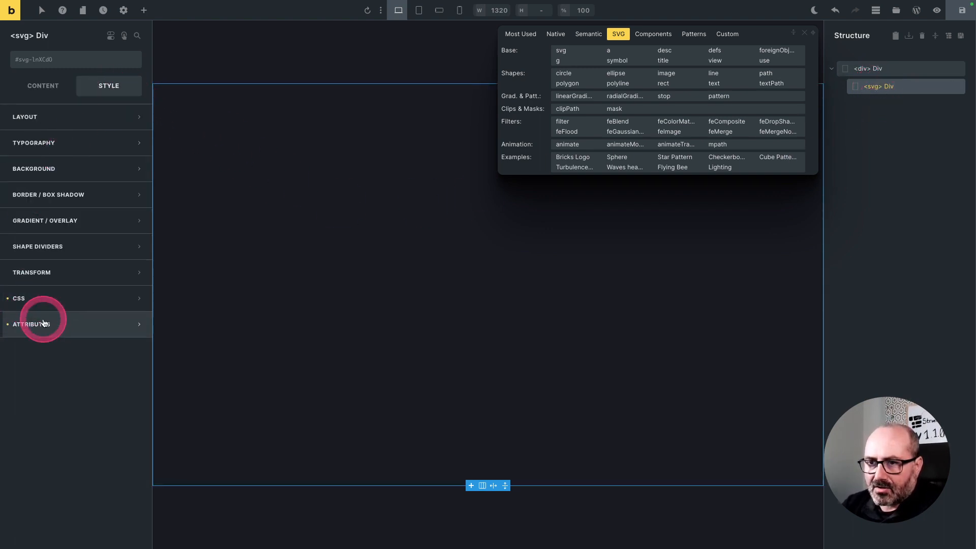
pyautogui.click(43, 323)
pyautogui.click(44, 372)
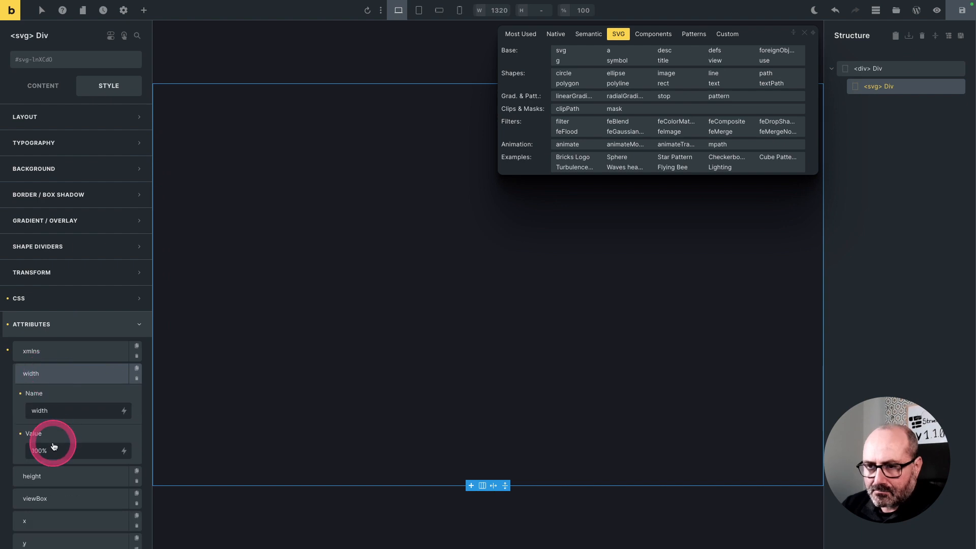
pyautogui.tripleClick(51, 450)
pyautogui.write('1')
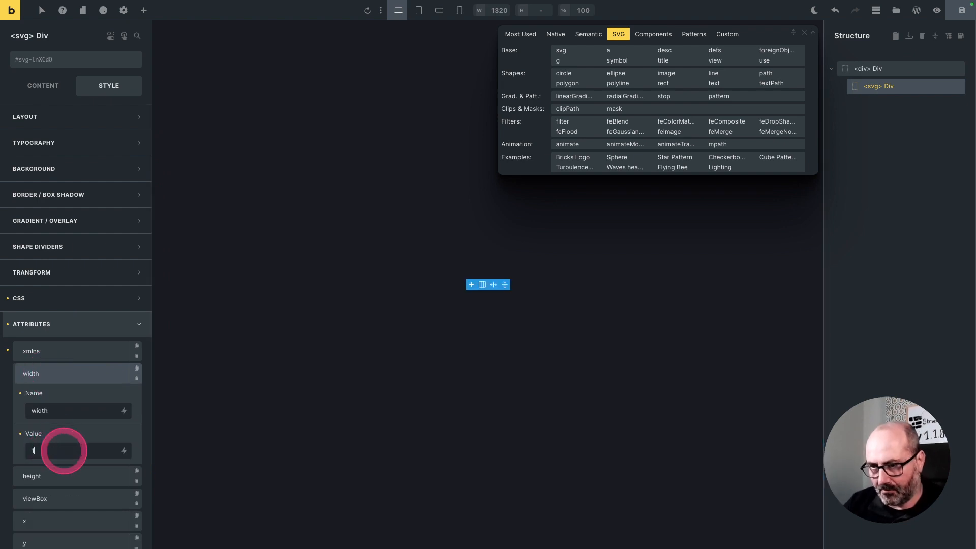
pyautogui.write('000')
pyautogui.click(61, 476)
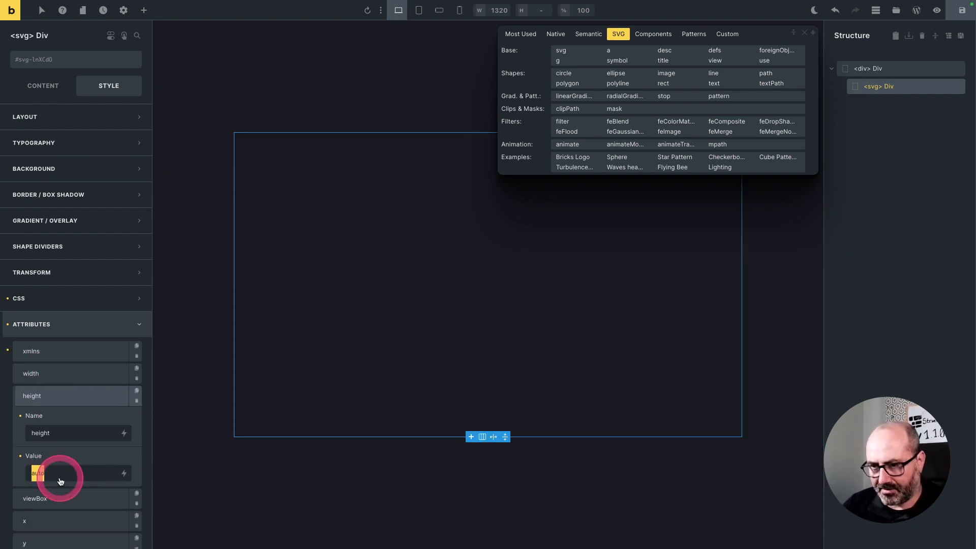
pyautogui.write('1000')
# Step: Set the svg element's viewBox attribute to 0 0 500 500
pyautogui.click(49, 498)
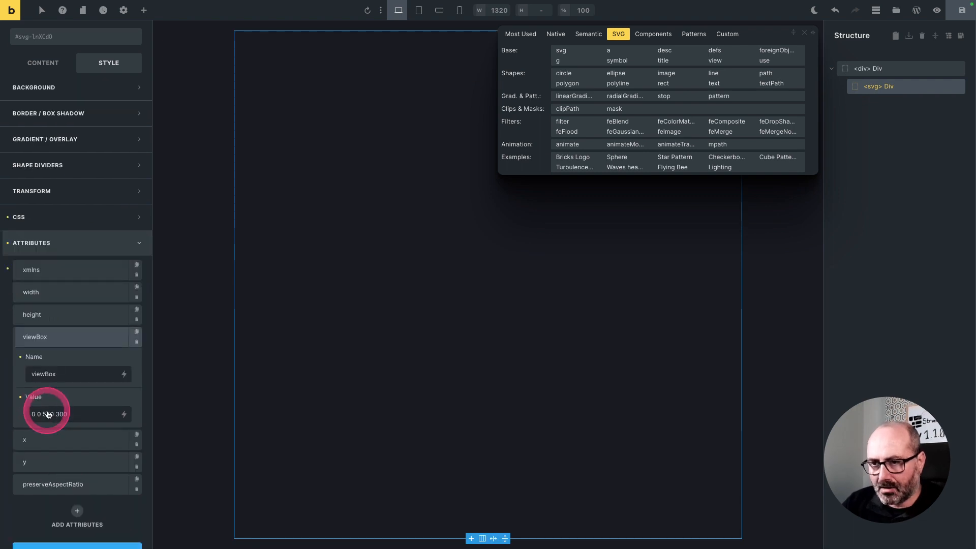
pyautogui.doubleClick(48, 415)
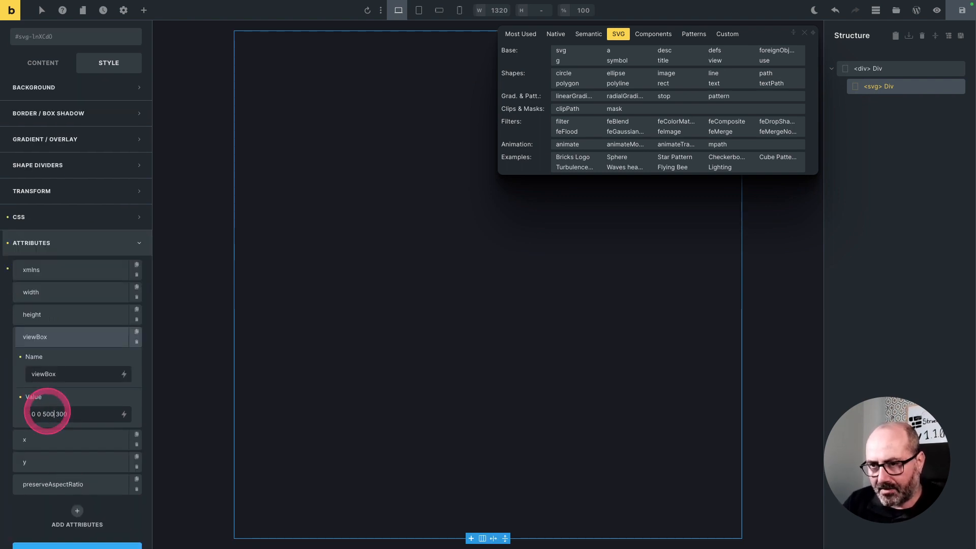
pyautogui.doubleClick(63, 414)
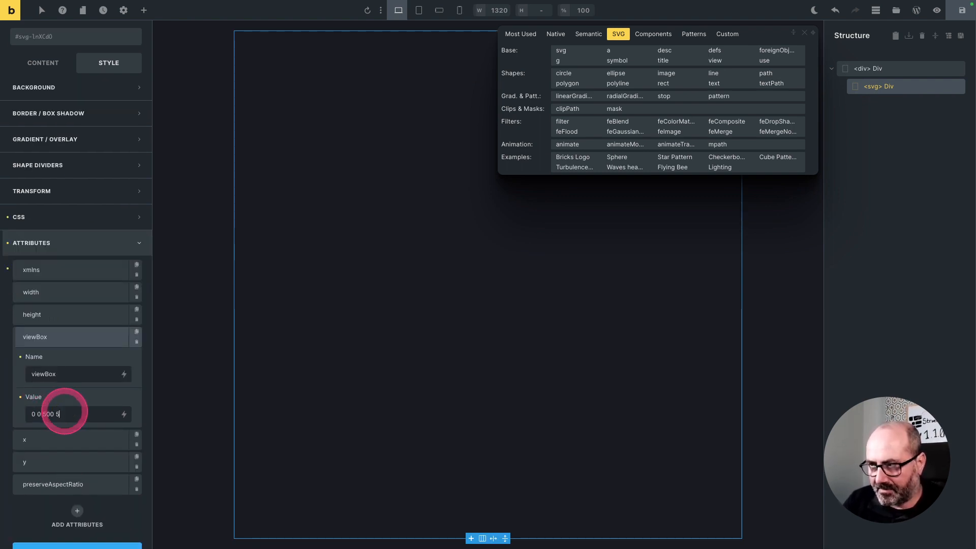
pyautogui.click(92, 338)
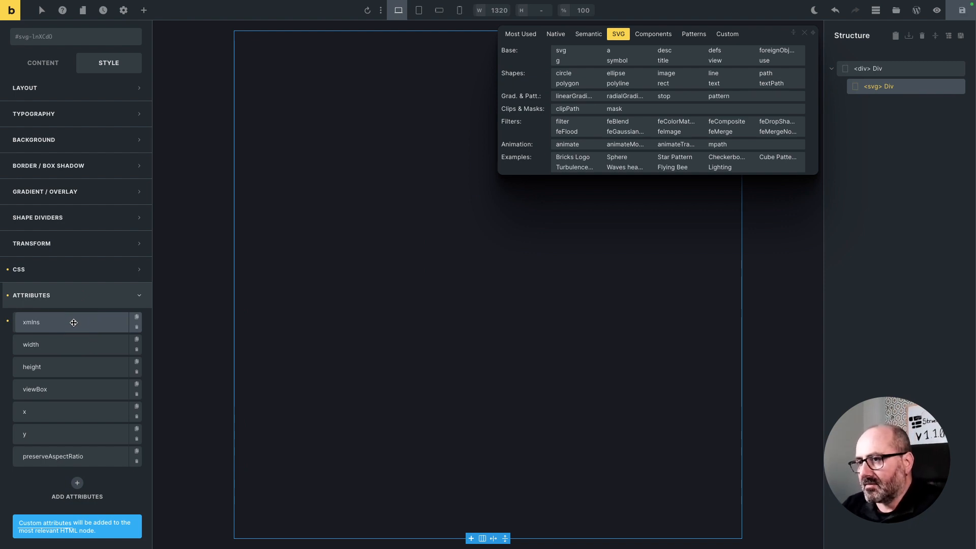
pyautogui.click(225, 372)
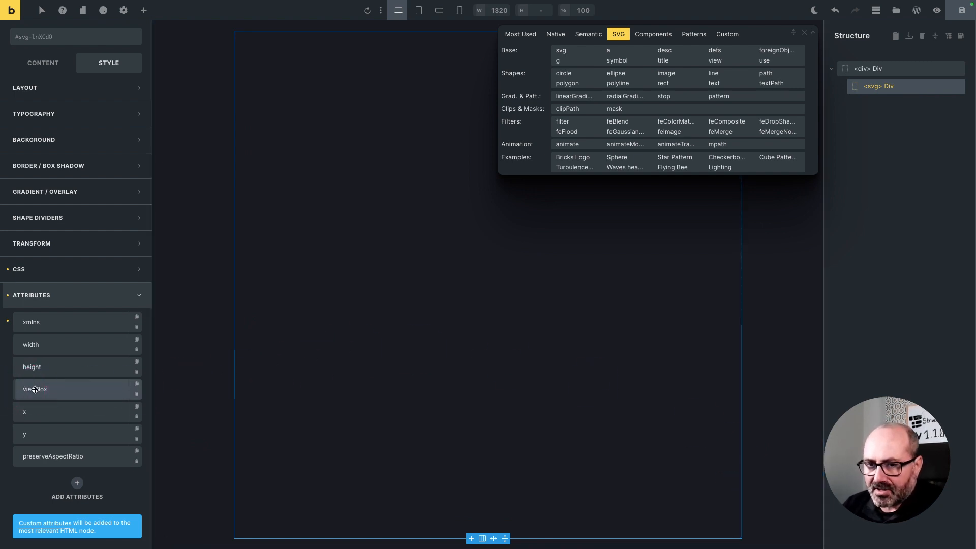
pyautogui.click(34, 389)
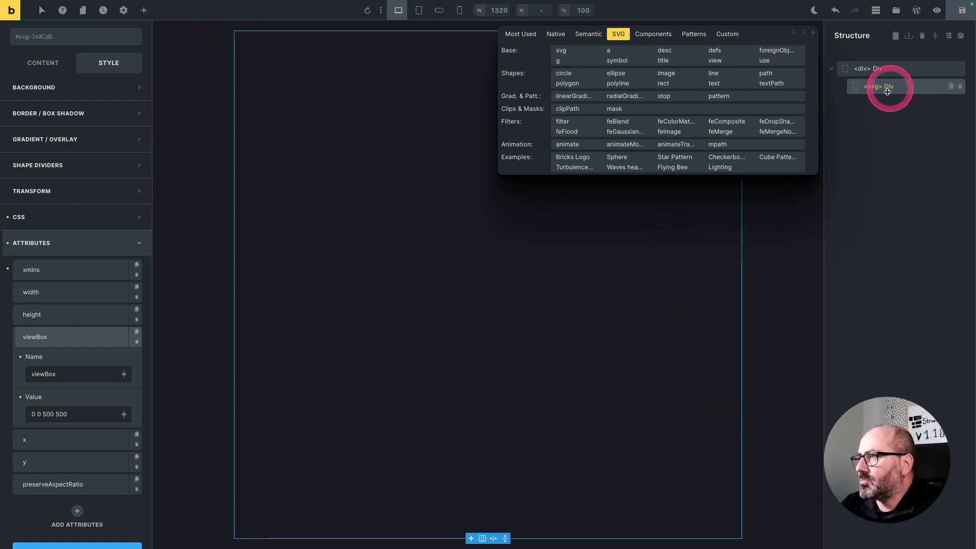
# Step: Try out a circle and a polygon shape inside the svg element, deleting each one after viewing it
pyautogui.moveTo(560, 73)
pyautogui.mouseDown()
pyautogui.moveTo(663, 74)
pyautogui.moveTo(577, 71)
pyautogui.mouseUp()
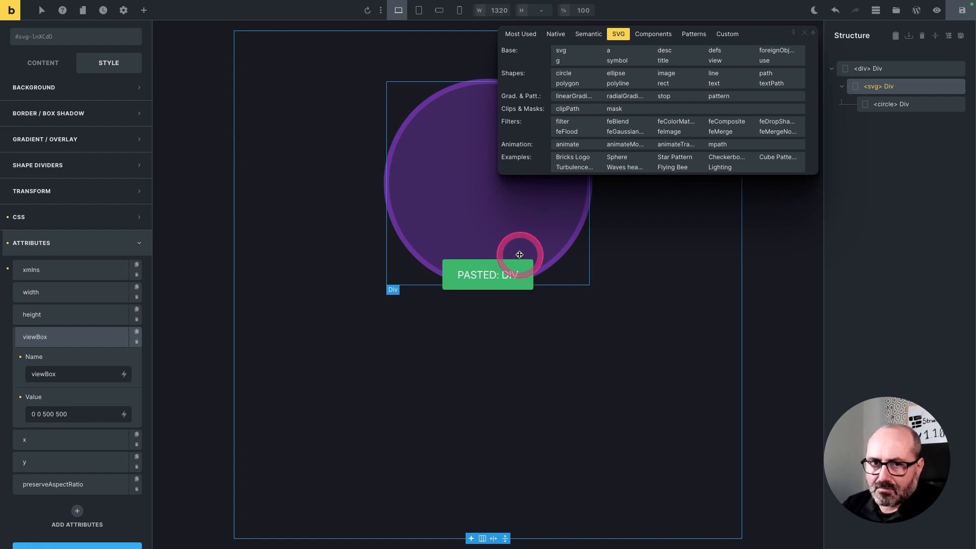
pyautogui.click(952, 103)
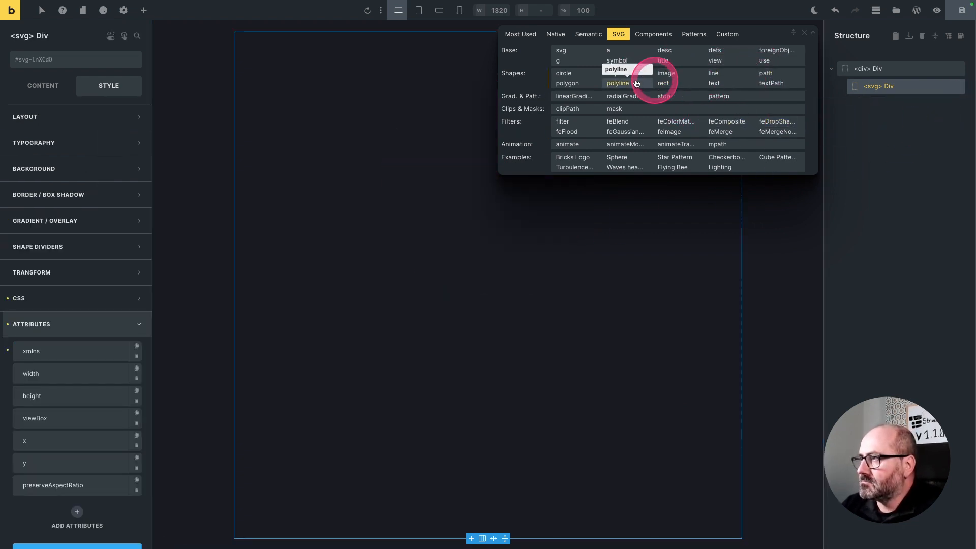
pyautogui.click(567, 83)
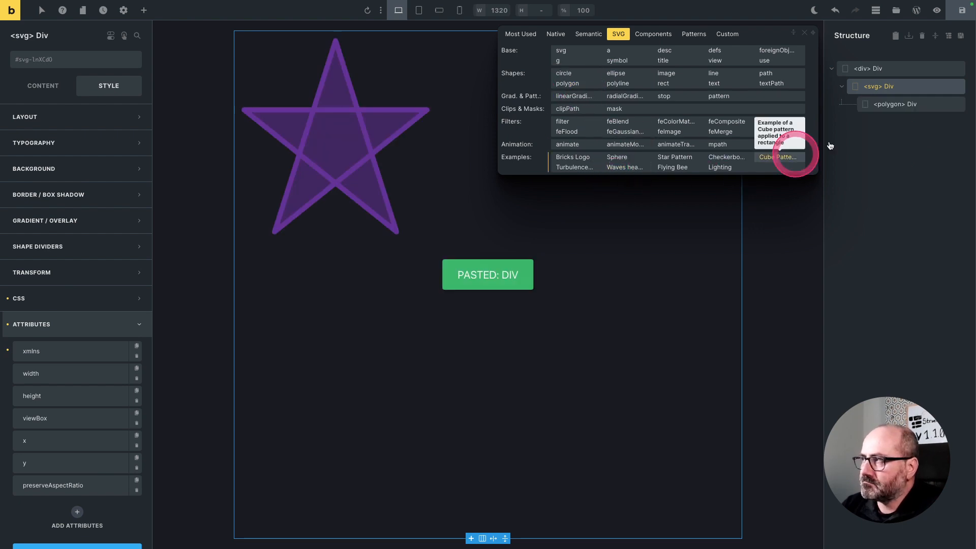
pyautogui.click(952, 101)
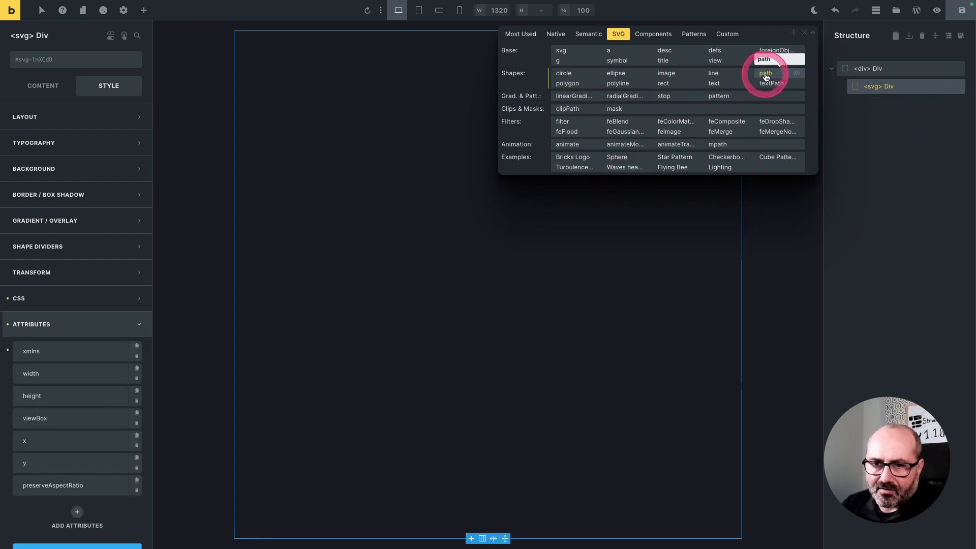
# Step: Add a path shape inside the svg element and select it to show its attributes
pyautogui.click(766, 74)
pyautogui.click(891, 103)
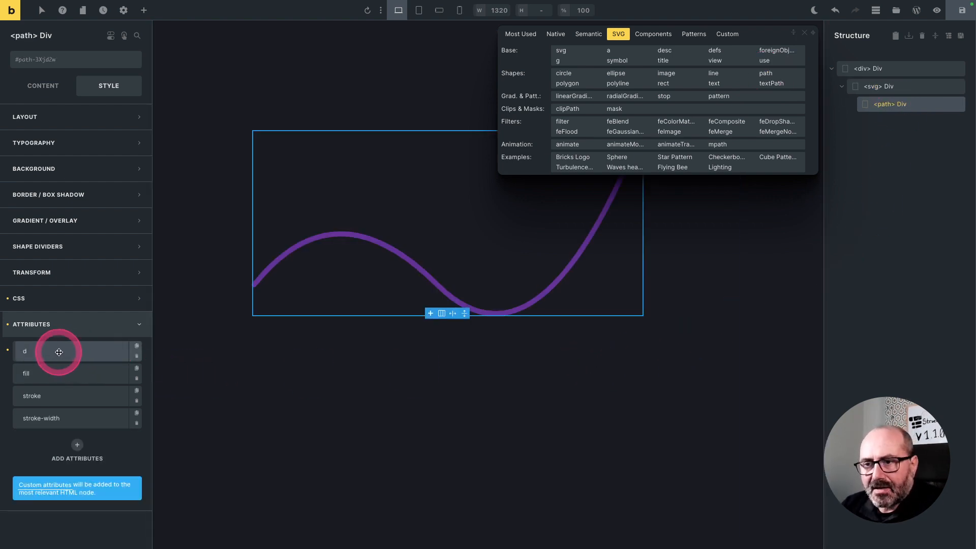
pyautogui.moveTo(59, 352)
pyautogui.mouseDown()
pyautogui.moveTo(59, 408)
pyautogui.moveTo(61, 348)
pyautogui.moveTo(52, 352)
pyautogui.mouseUp()
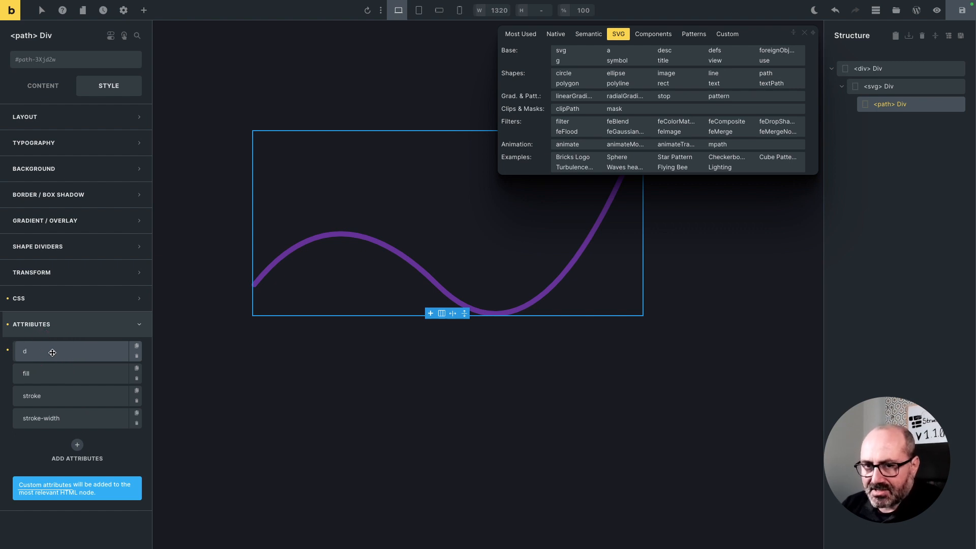
pyautogui.moveTo(52, 352)
pyautogui.mouseDown()
pyautogui.moveTo(55, 413)
pyautogui.moveTo(56, 400)
pyautogui.mouseUp()
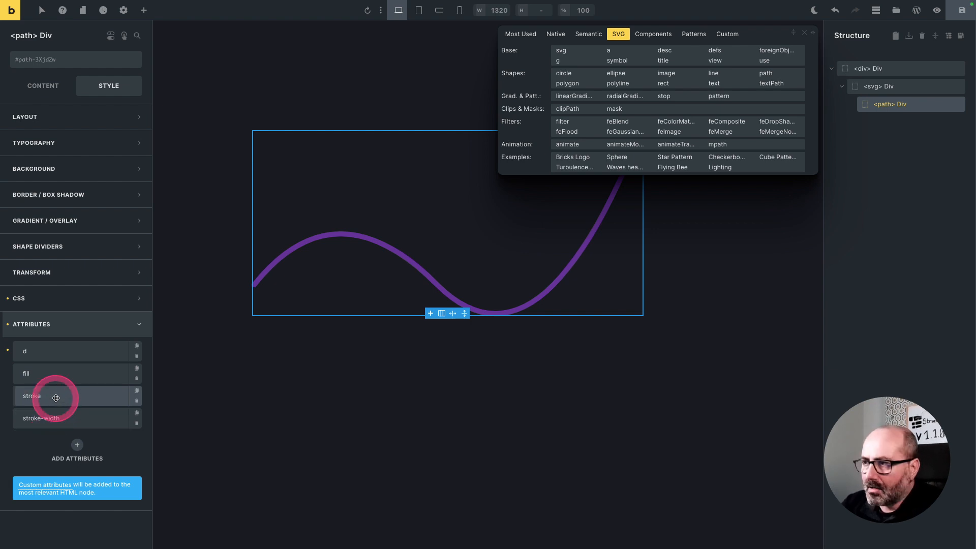
# Step: Set the path's stroke attribute to white
pyautogui.click(56, 398)
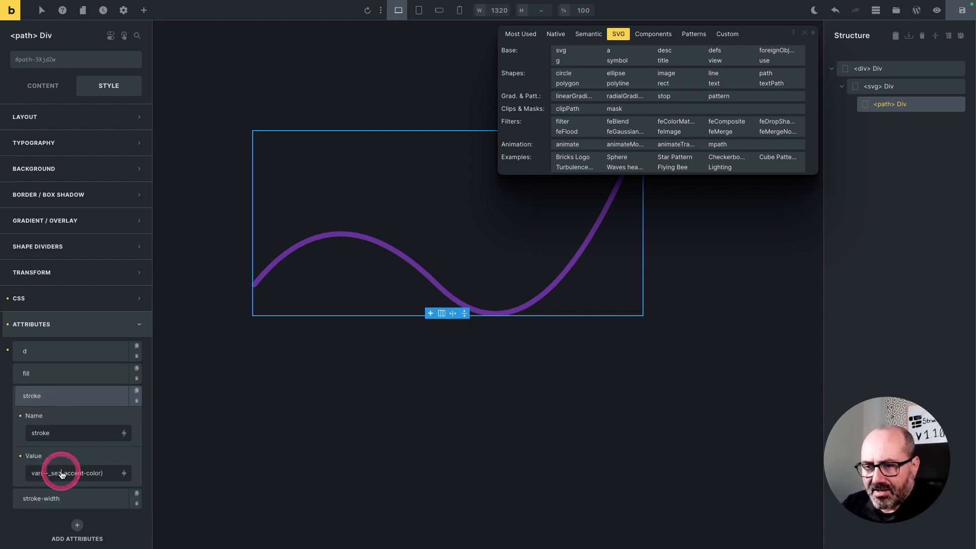
pyautogui.tripleClick(62, 475)
pyautogui.write('white')
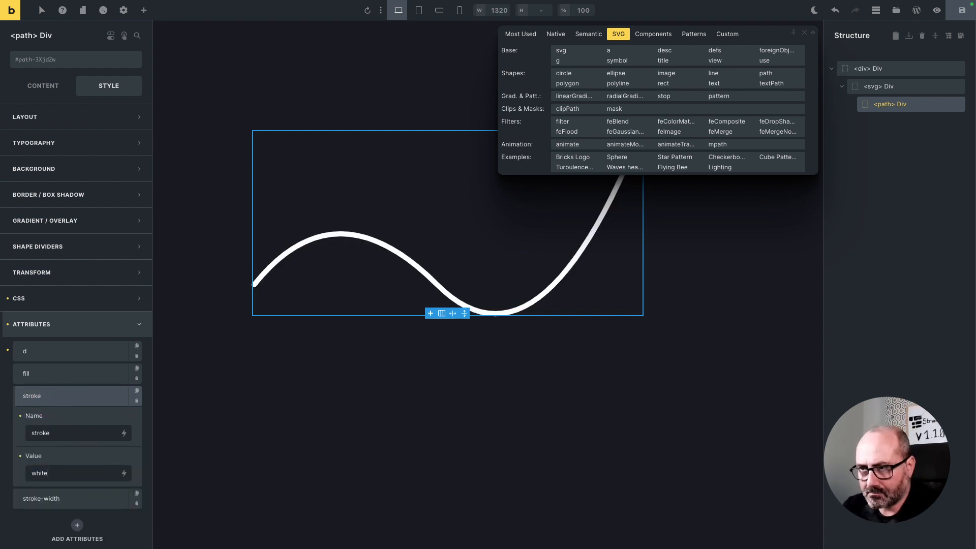
pyautogui.click(62, 430)
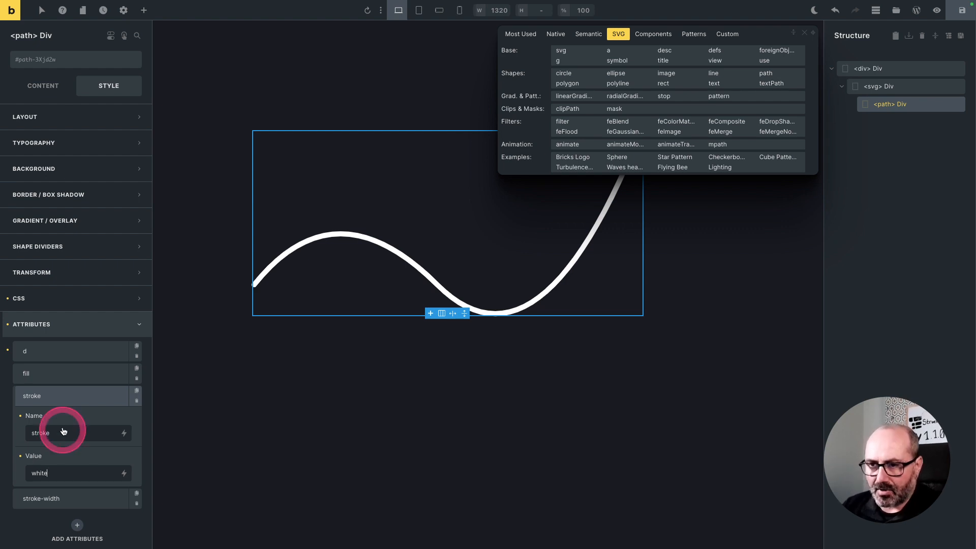
# Step: Set the path's fill attribute to red and close the floating element picker
pyautogui.click(67, 375)
pyautogui.click(48, 453)
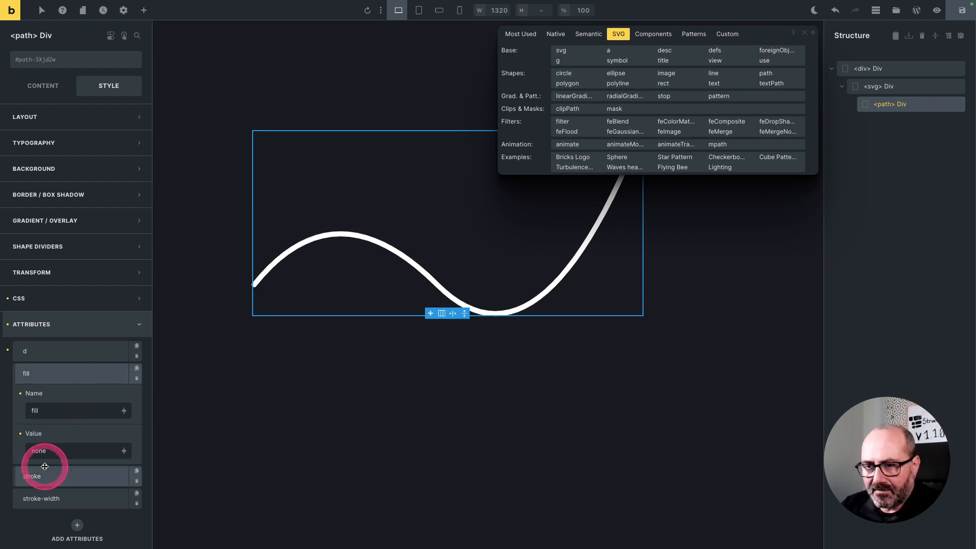
pyautogui.doubleClick(50, 452)
pyautogui.write('red')
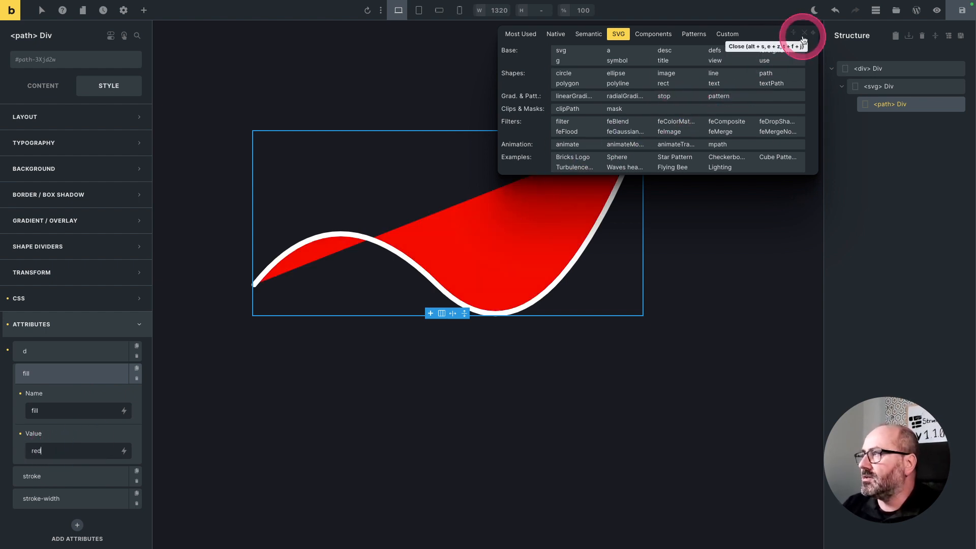
pyautogui.click(803, 38)
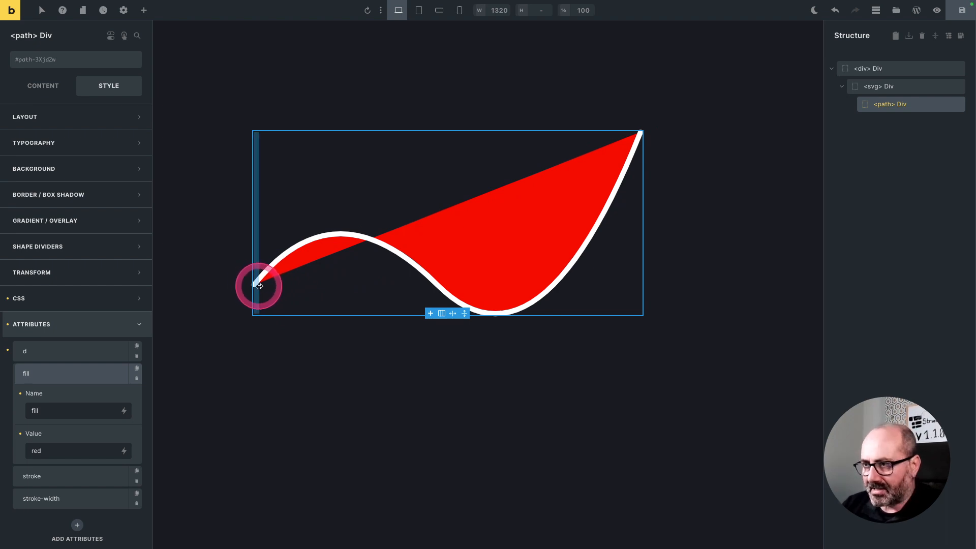
# Step: Open the path's d attribute and clear its existing value
pyautogui.click(78, 351)
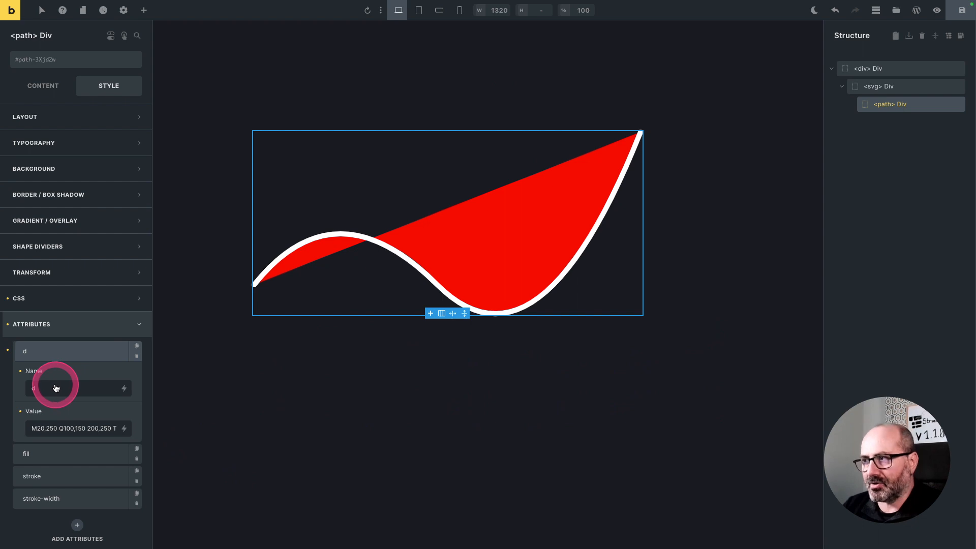
pyautogui.scroll(-2, 56, 388)
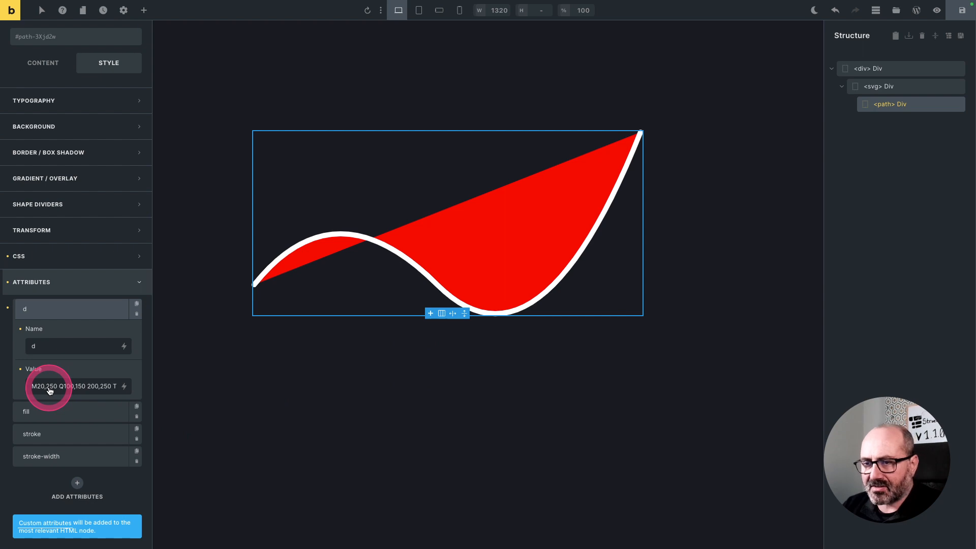
pyautogui.moveTo(31, 388)
pyautogui.mouseDown()
pyautogui.moveTo(124, 384)
pyautogui.moveTo(40, 385)
pyautogui.mouseUp()
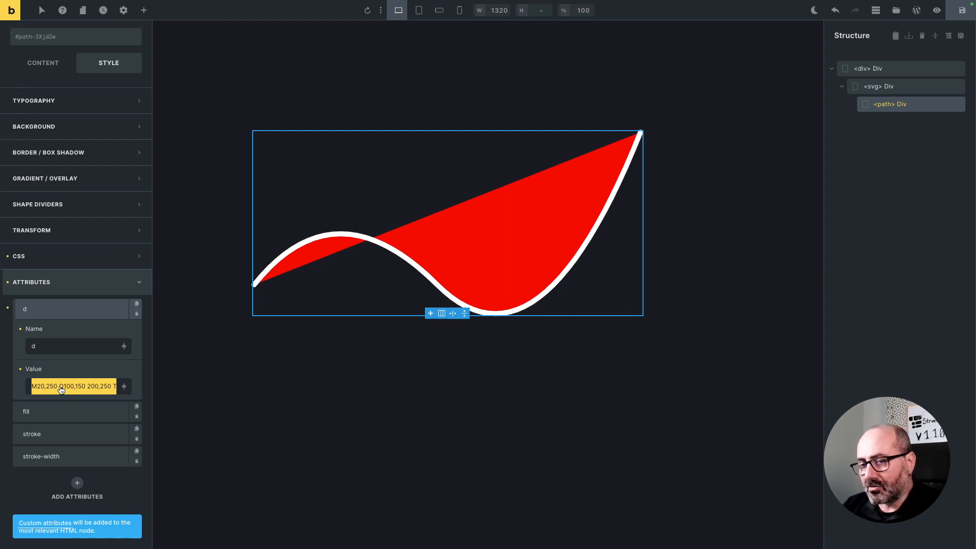
pyautogui.click(65, 389)
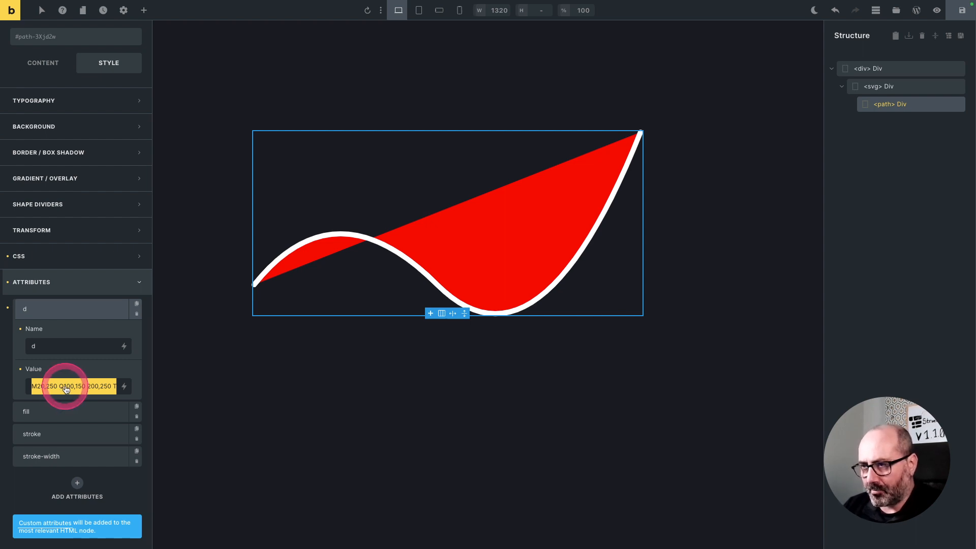
pyautogui.click(65, 389)
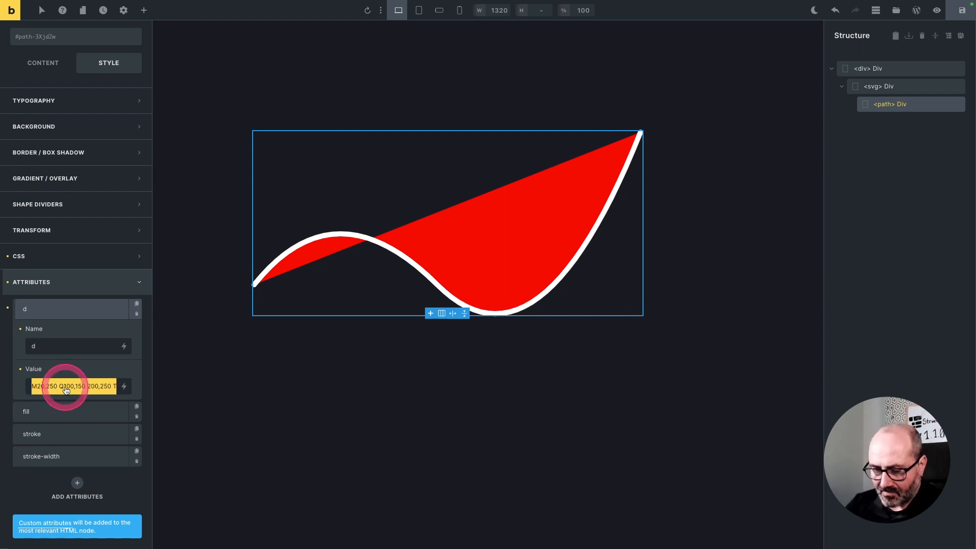
pyautogui.press('BackSpace')
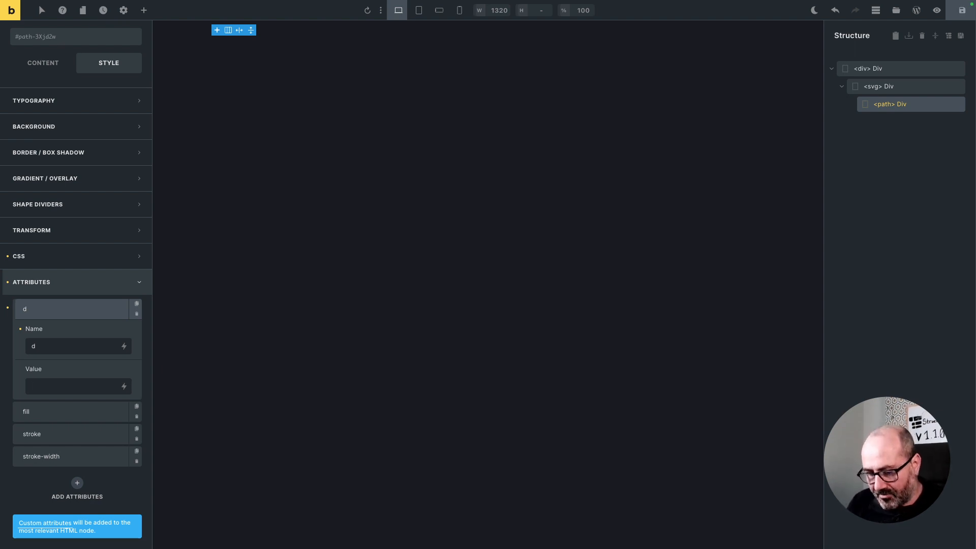
# Step: Start the path's d value with the move command M 50,150
pyautogui.click(62, 387)
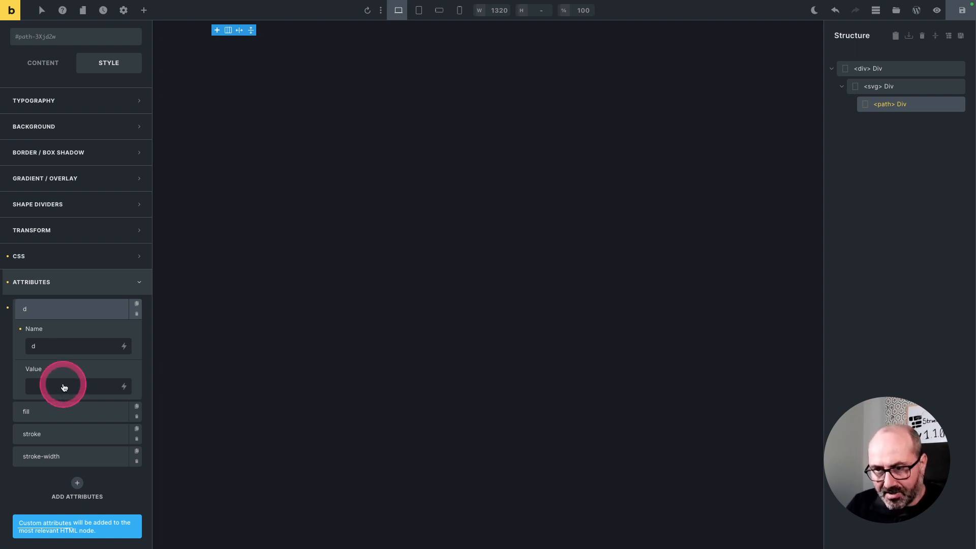
pyautogui.write('M')
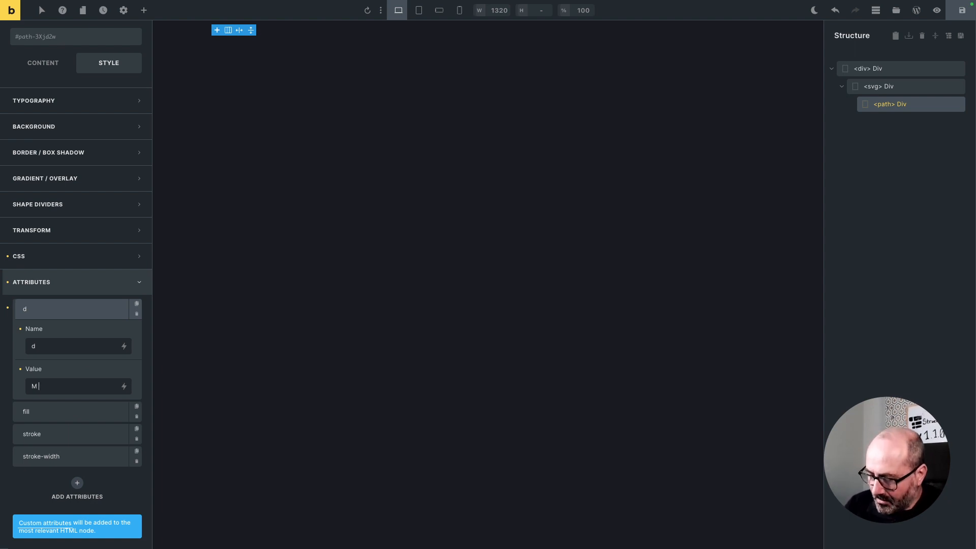
pyautogui.write('50')
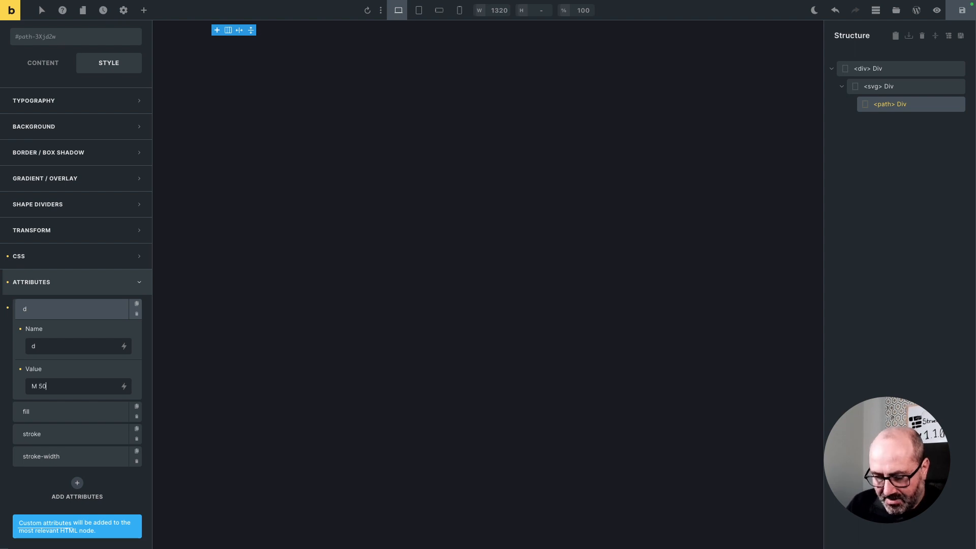
pyautogui.write(',150')
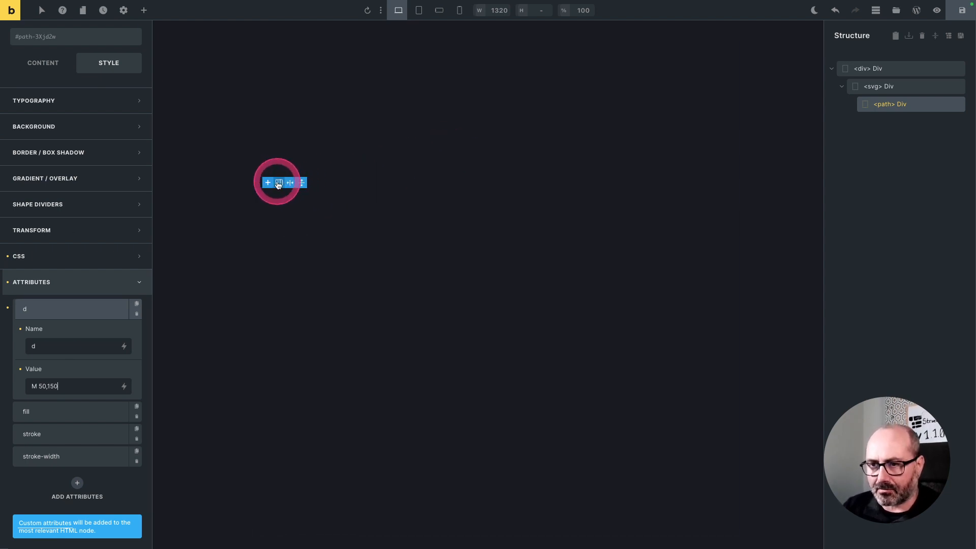
# Step: Add the arc command A 20,20,0,0,1,250,150 to the path's d value
pyautogui.click(66, 387)
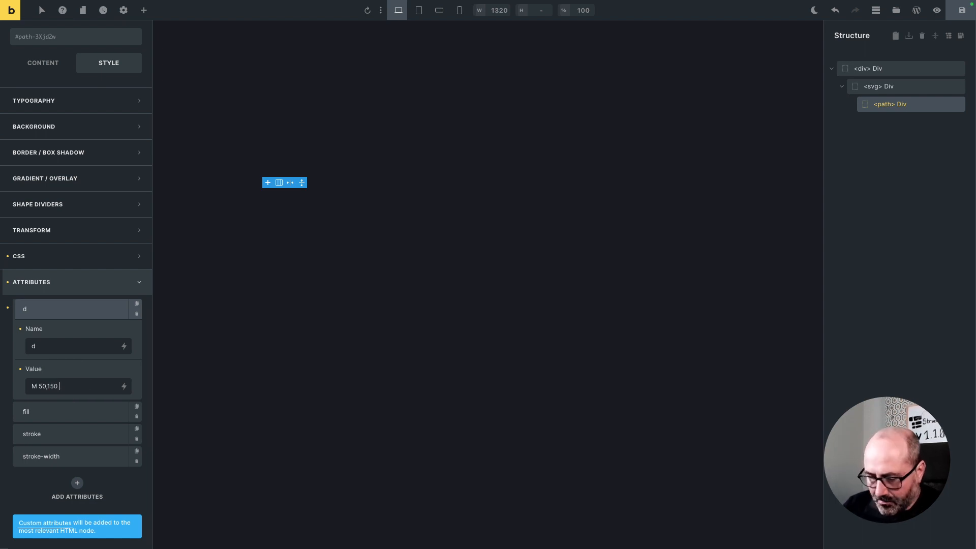
pyautogui.write('A')
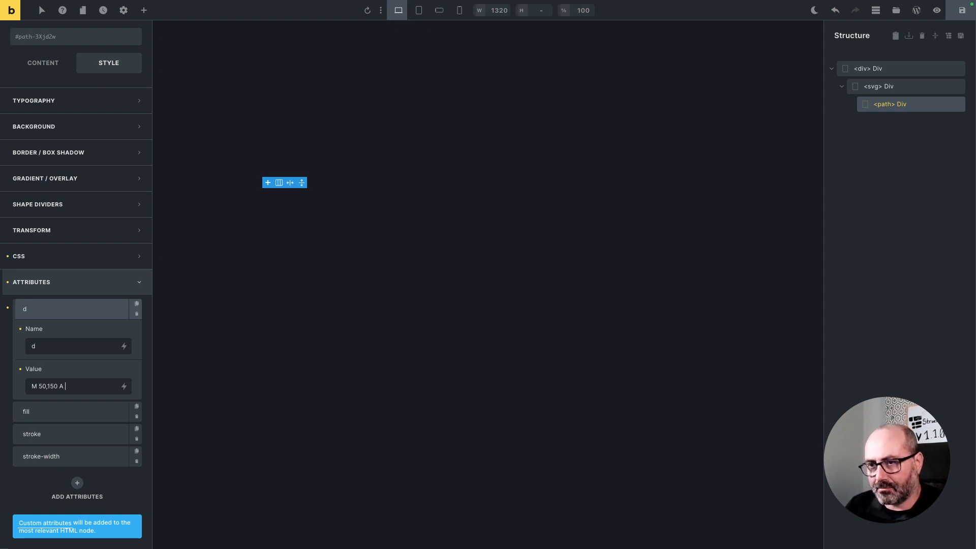
pyautogui.write('20')
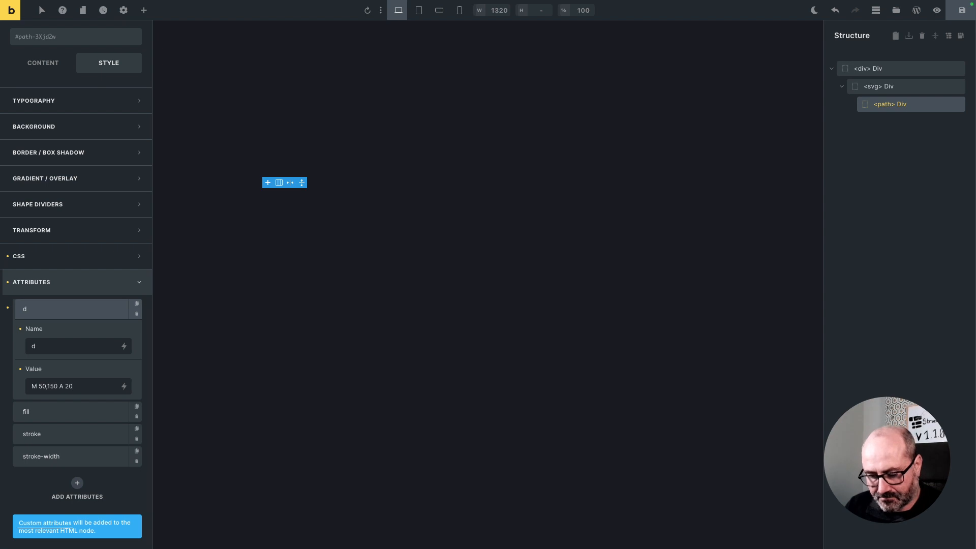
pyautogui.write(',20,')
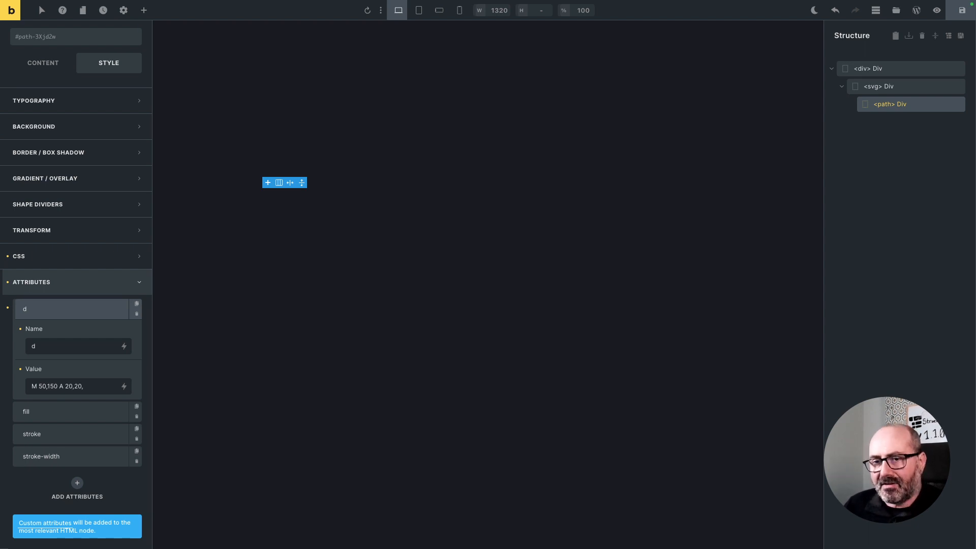
pyautogui.press('BackSpace')
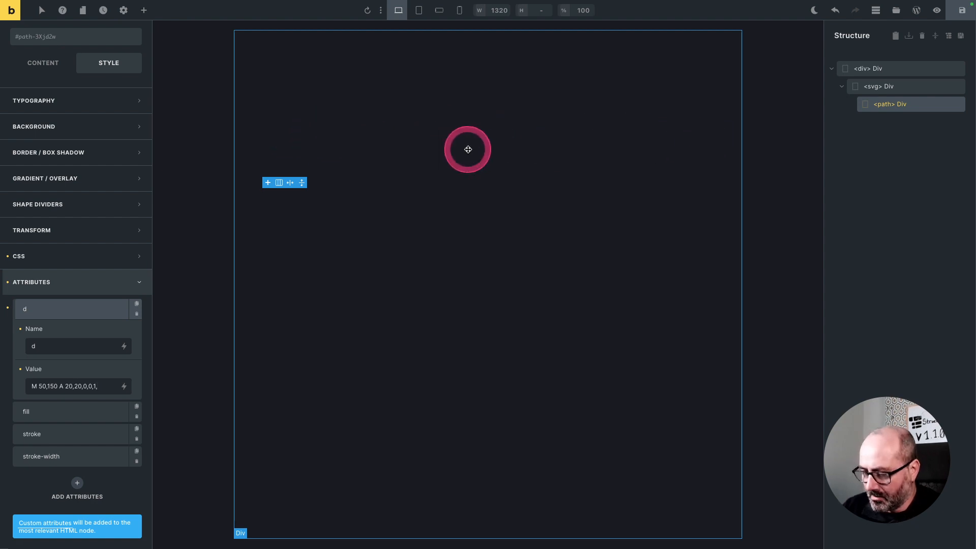
pyautogui.write(',2500')
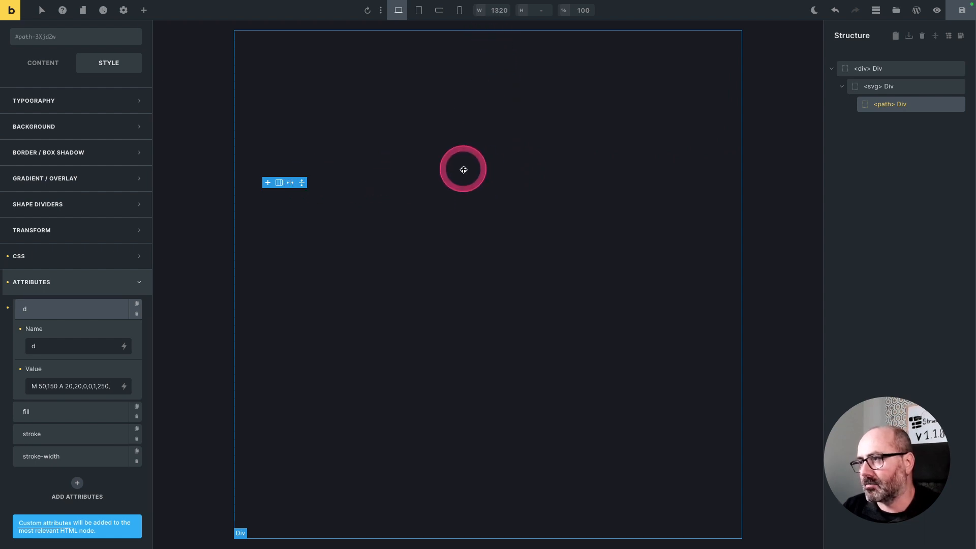
pyautogui.press('BackSpace')
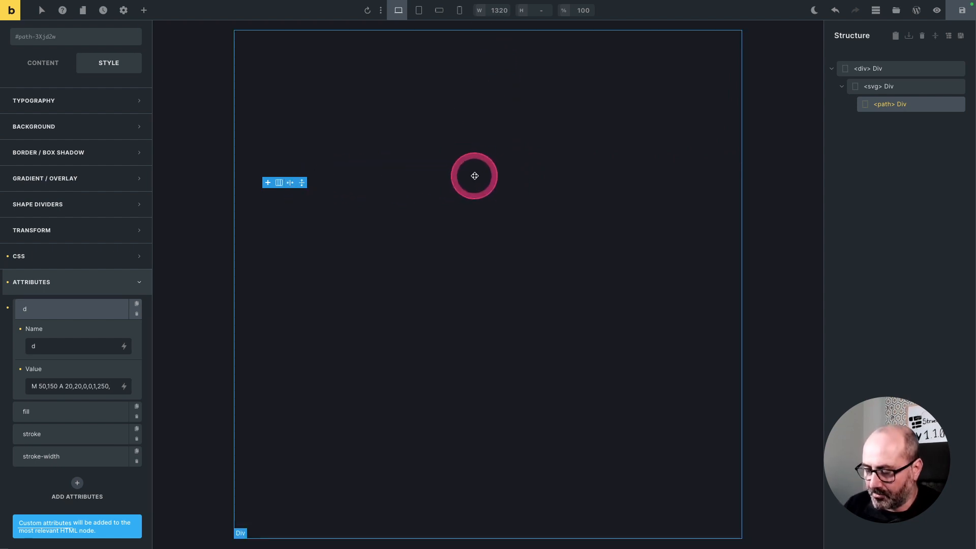
pyautogui.write('150')
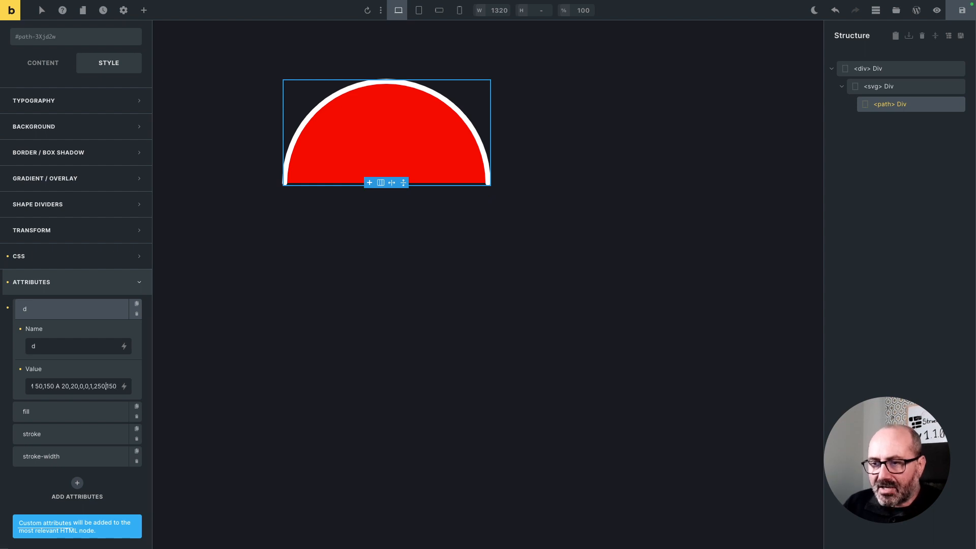
# Step: Try the arc's sweep flag at 0 to flip the arc, switching it back to 1
pyautogui.hotkey('shift', 'Left')
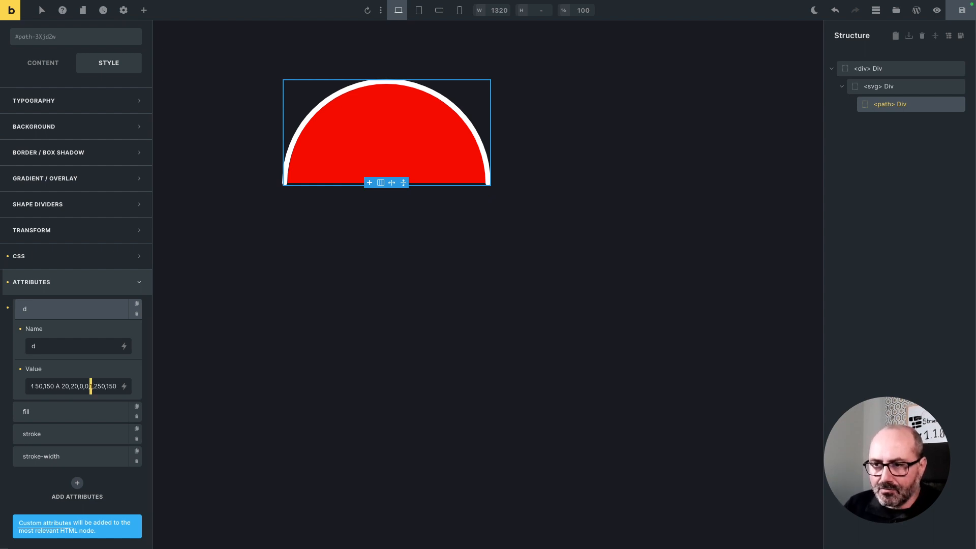
pyautogui.click(445, 120)
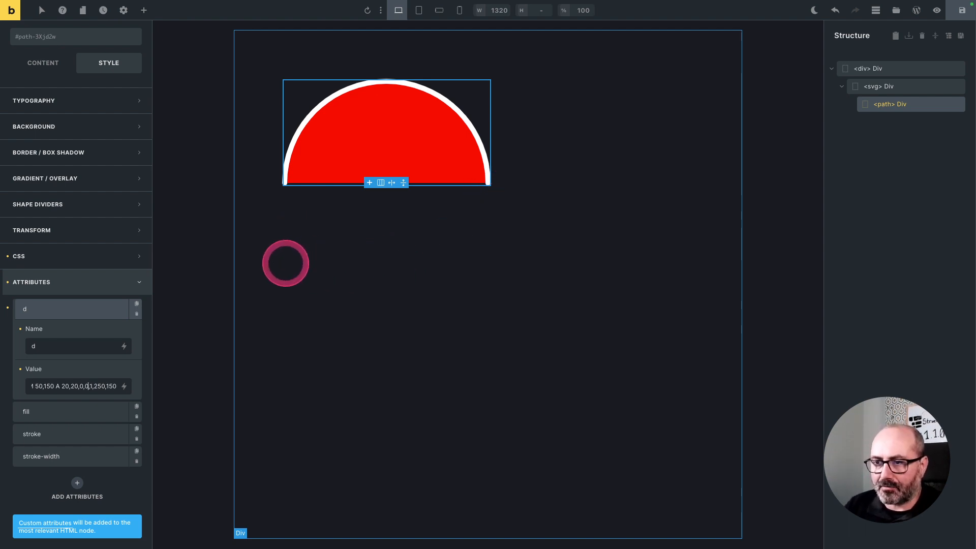
pyautogui.hotkey('shift', 'Right')
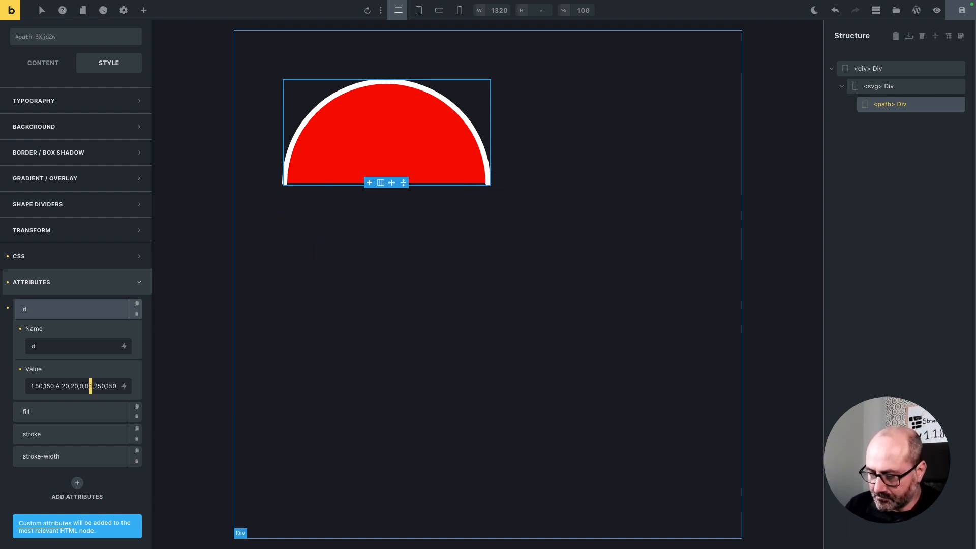
pyautogui.write('0')
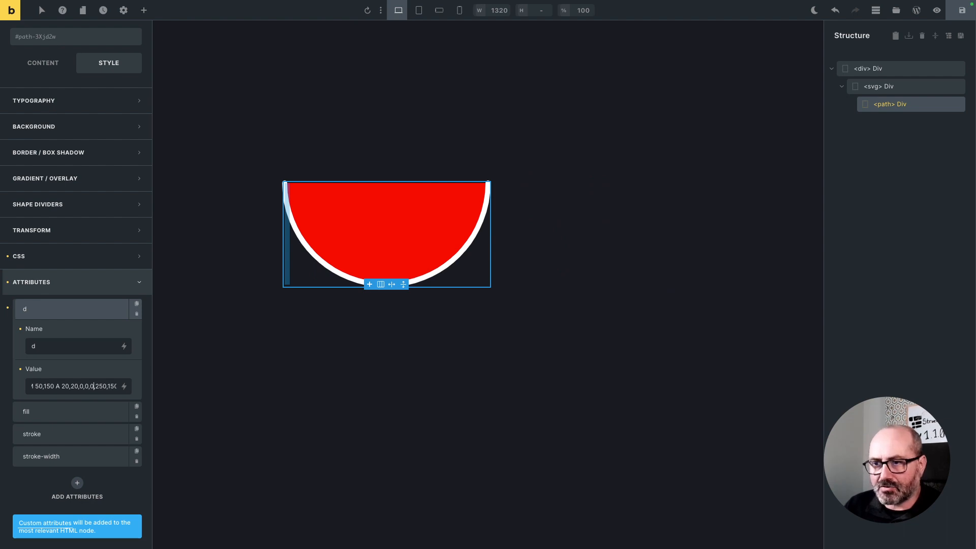
pyautogui.hotkey('shift', 'Left')
pyautogui.write('1')
pyautogui.hotkey('shift', 'Left')
pyautogui.write('0')
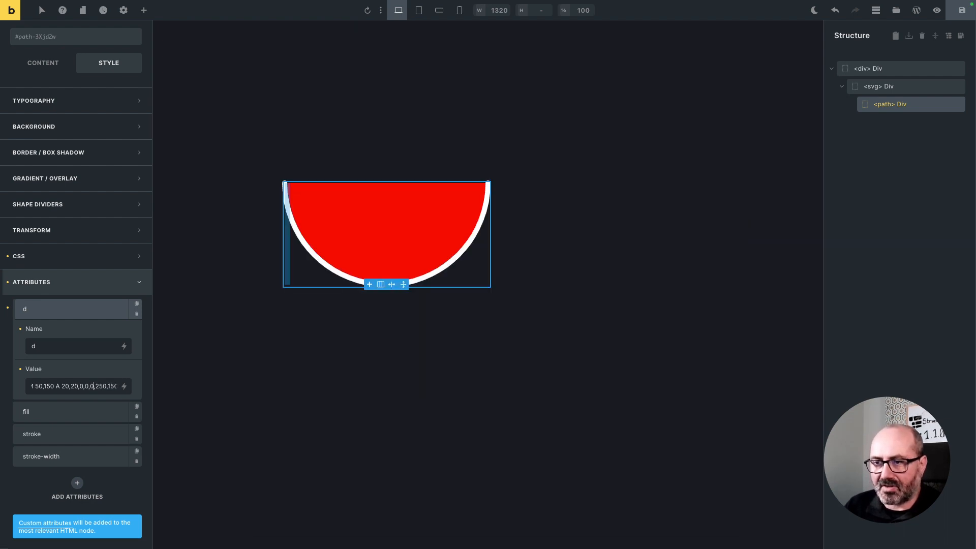
pyautogui.hotkey('shift', 'Left')
pyautogui.write('1')
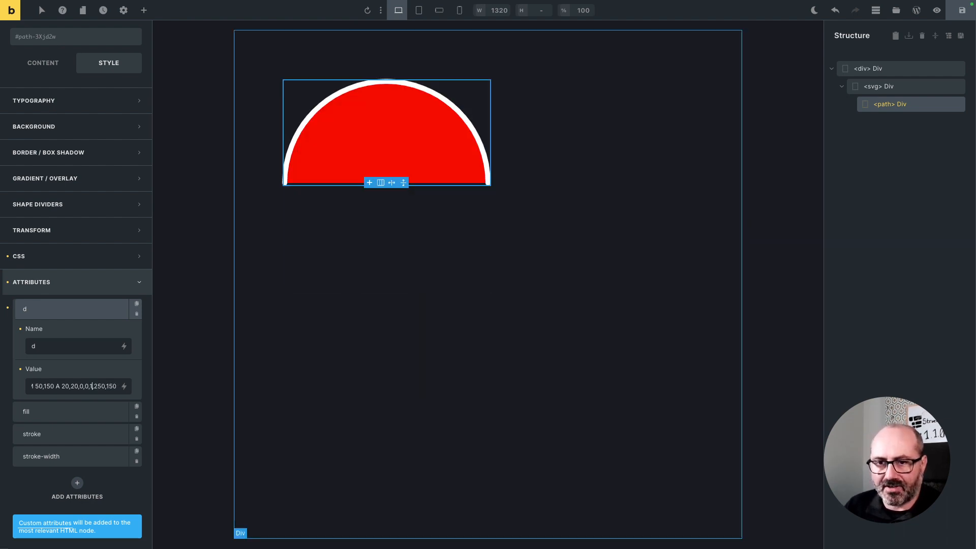
# Step: Append a second arc, A20,20,0,0,1,450,150, to the end of the path's d value
pyautogui.click(117, 386)
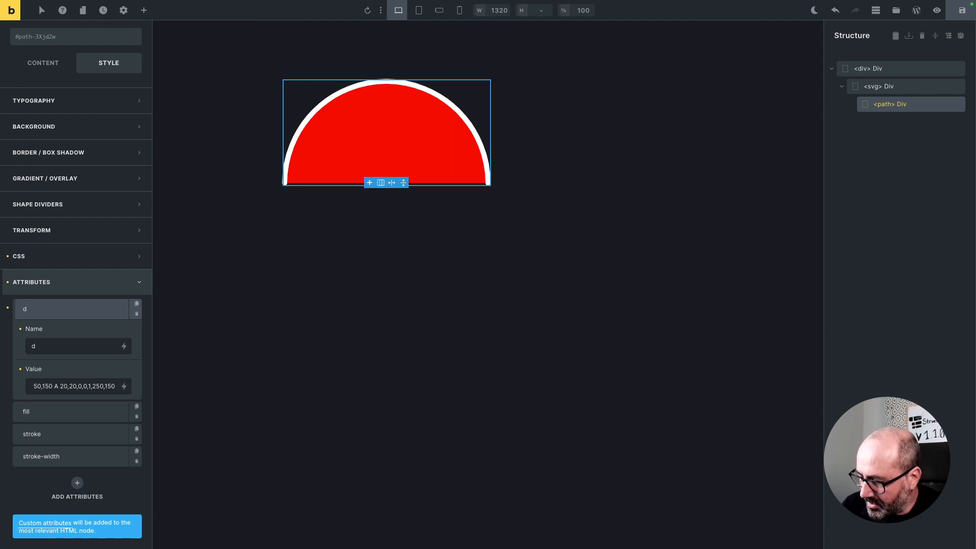
pyautogui.write('A20,20,0,0,1,')
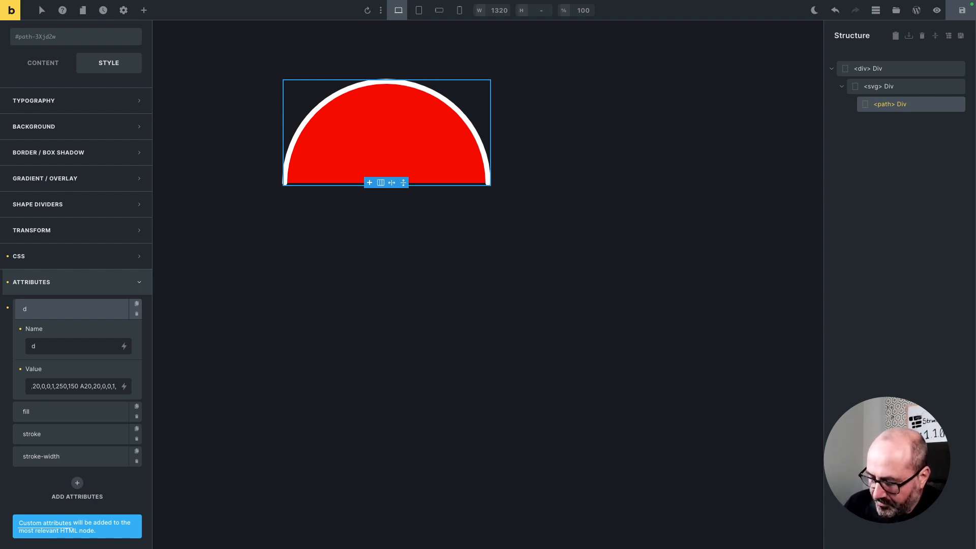
pyautogui.write('450,150')
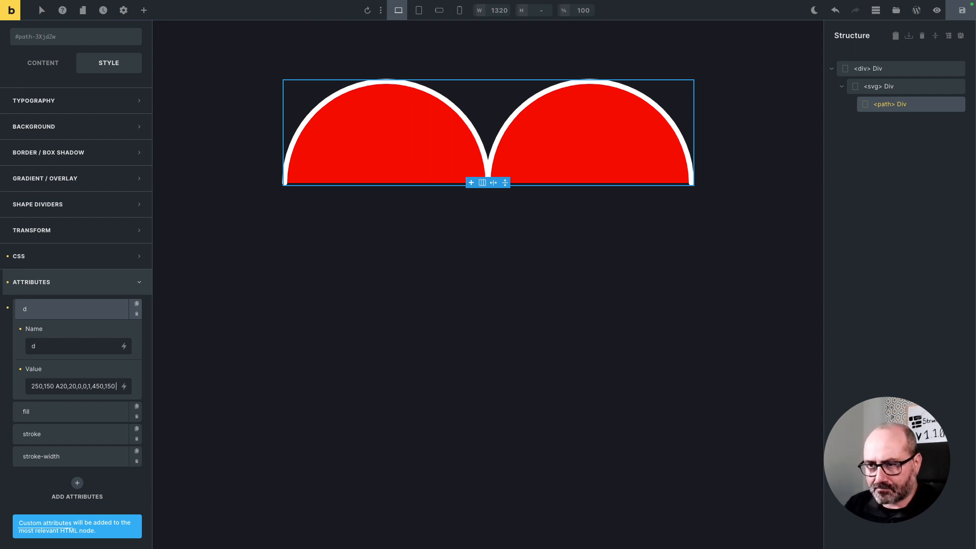
# Step: Append the quadratic curve Q450,300,250,450 to the path's d value
pyautogui.write('Q')
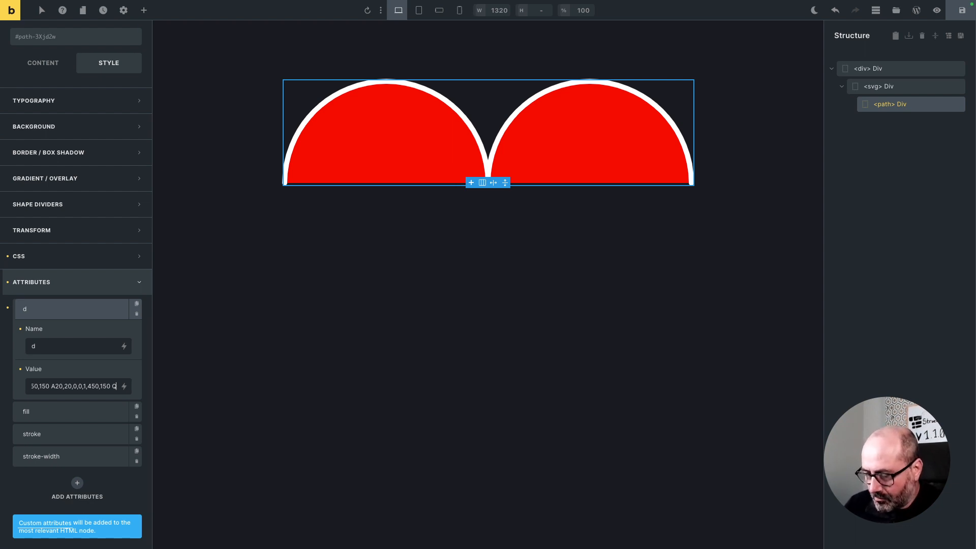
pyautogui.write('450,300')
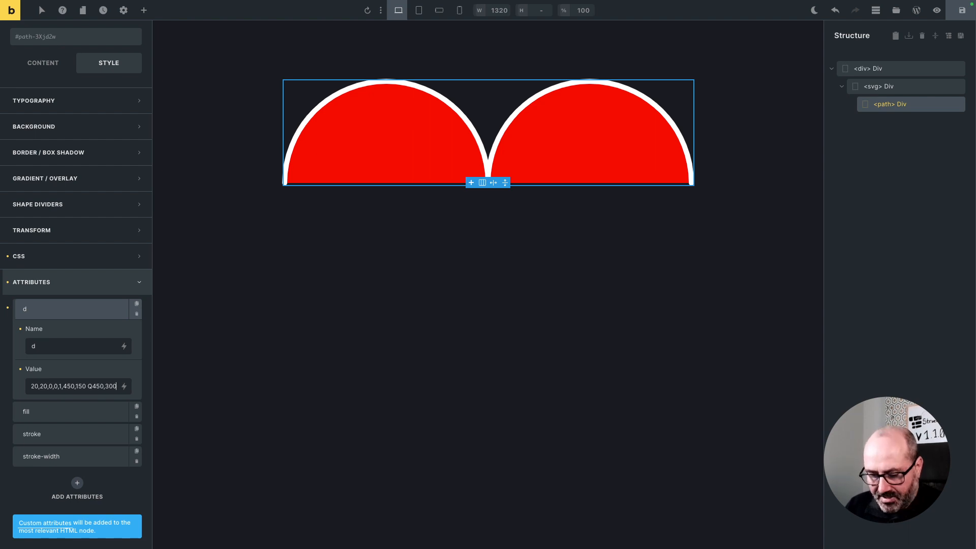
pyautogui.write(',')
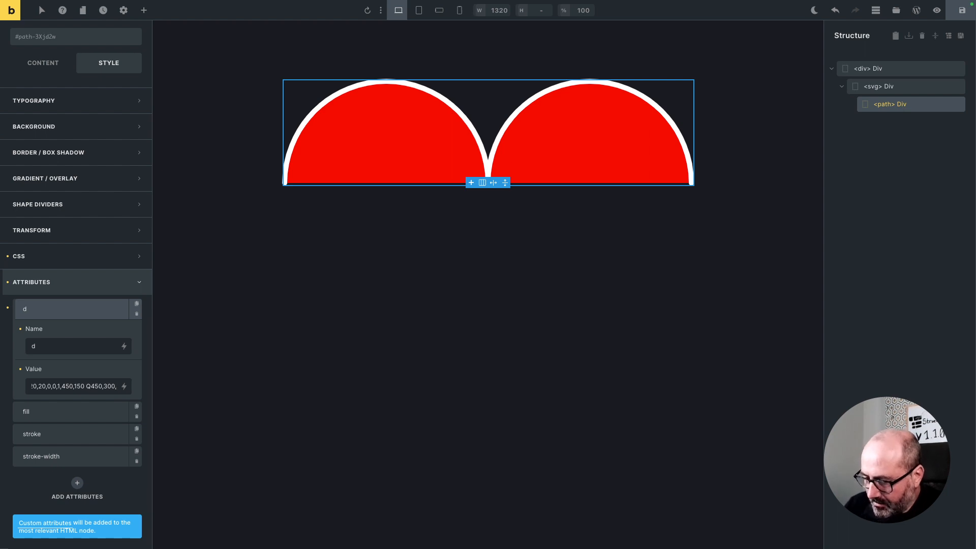
pyautogui.write('250,450')
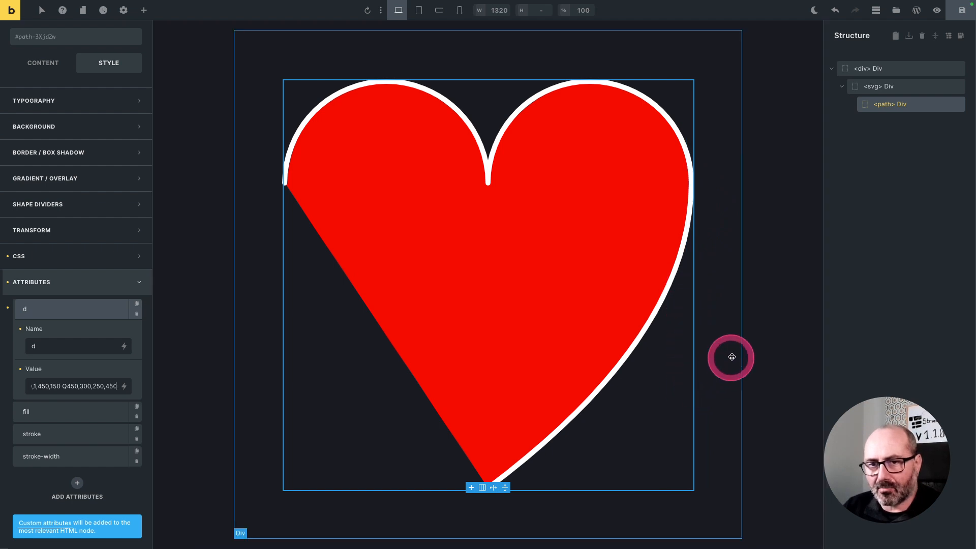
# Step: Try the quadratic curve's control-point y value at 380 and at 450 in the path's d value
pyautogui.doubleClick(84, 386)
pyautogui.click(85, 386)
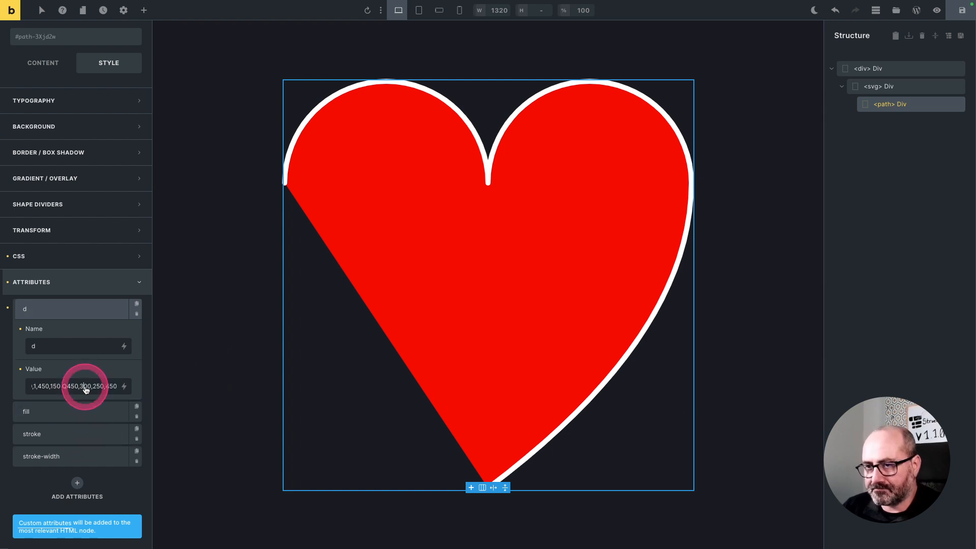
pyautogui.hotkey('shift', 'Right')
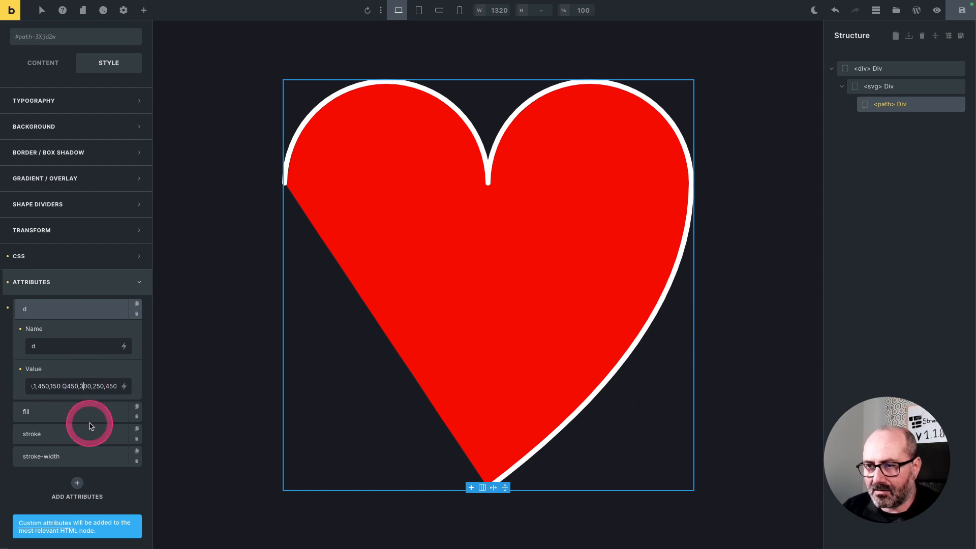
pyautogui.hotkey('shift', 'Right')
pyautogui.write('8')
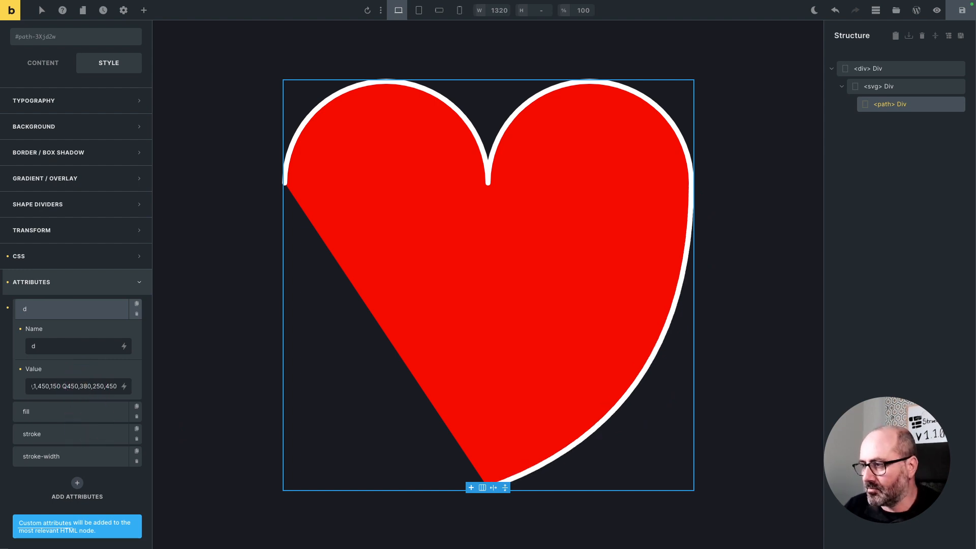
pyautogui.hotkey('shift', 'Left')
pyautogui.hotkey('shift', 'Left')
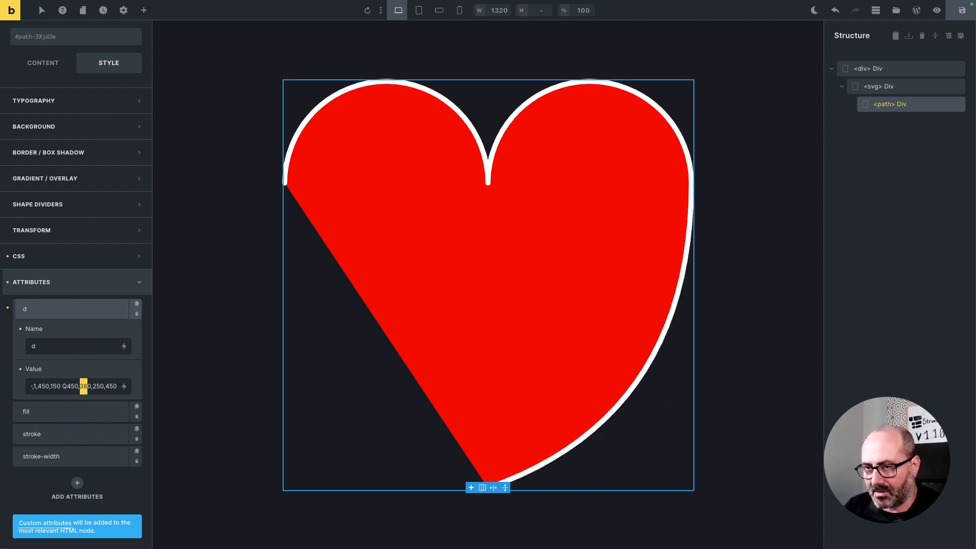
pyautogui.write('450,')
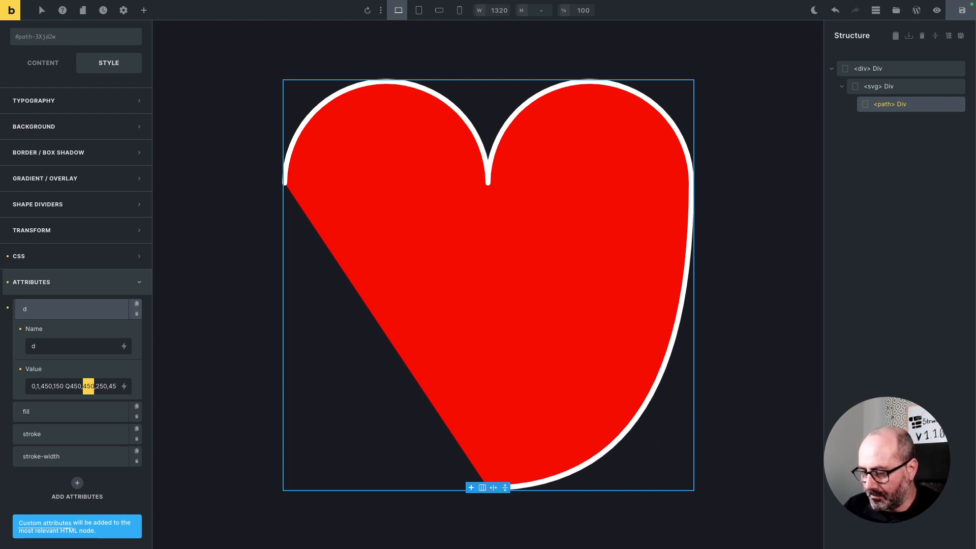
# Step: Try the curve's control-point y value at 250 and set it back to 300
pyautogui.write('250')
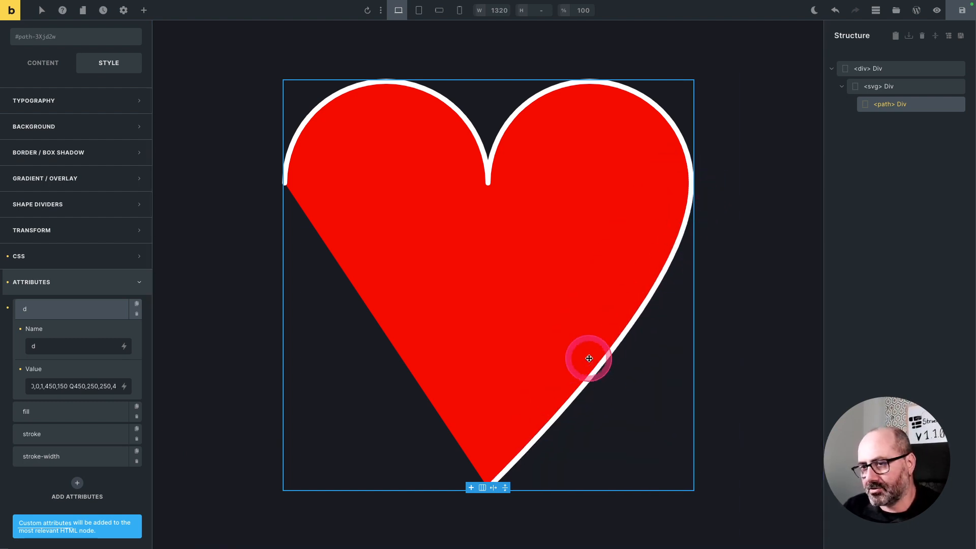
pyautogui.hotkey('shift', 'Right')
pyautogui.hotkey('shift', 'Right')
pyautogui.hotkey('shift', 'Right')
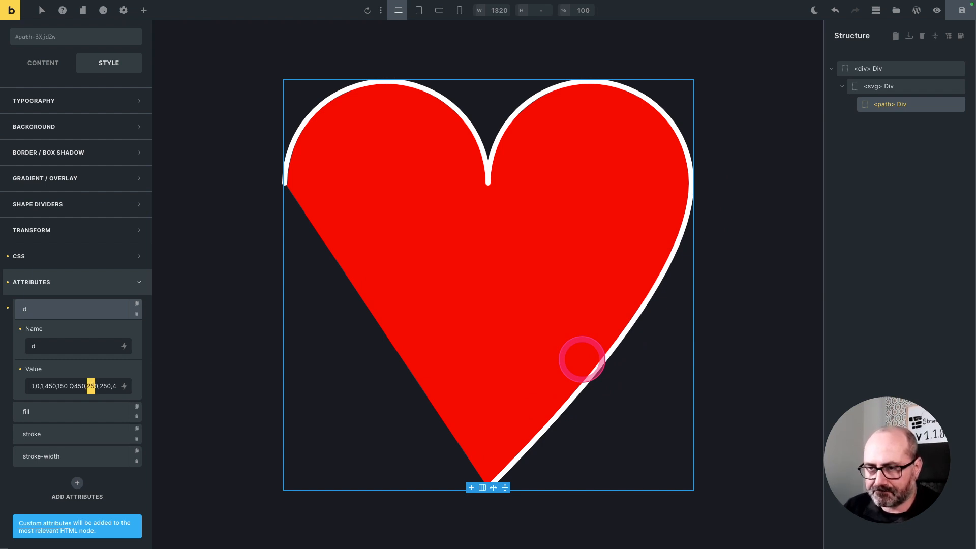
pyautogui.write('300')
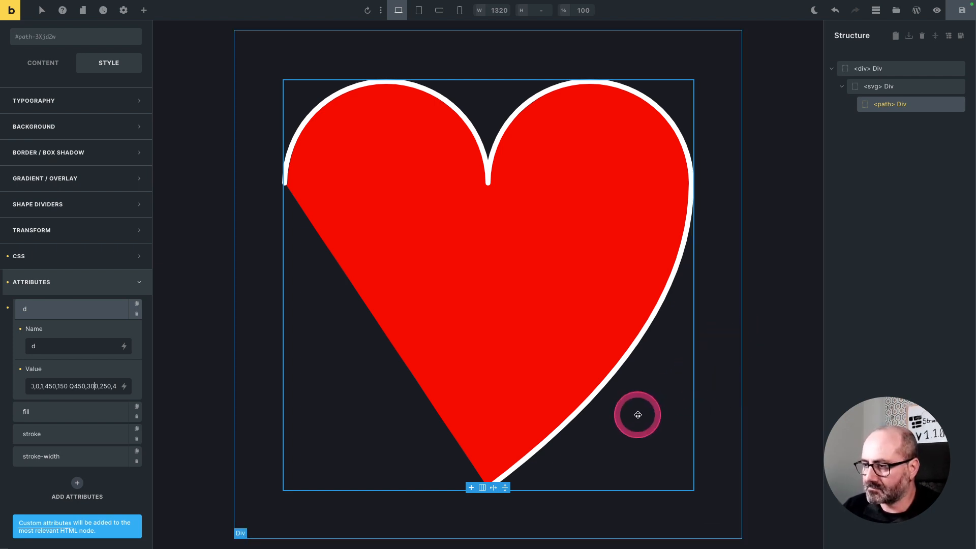
# Step: Append the quadratic curve Q50,300,50,150 and the closing command Z to the path's d value
pyautogui.press('super+Right')
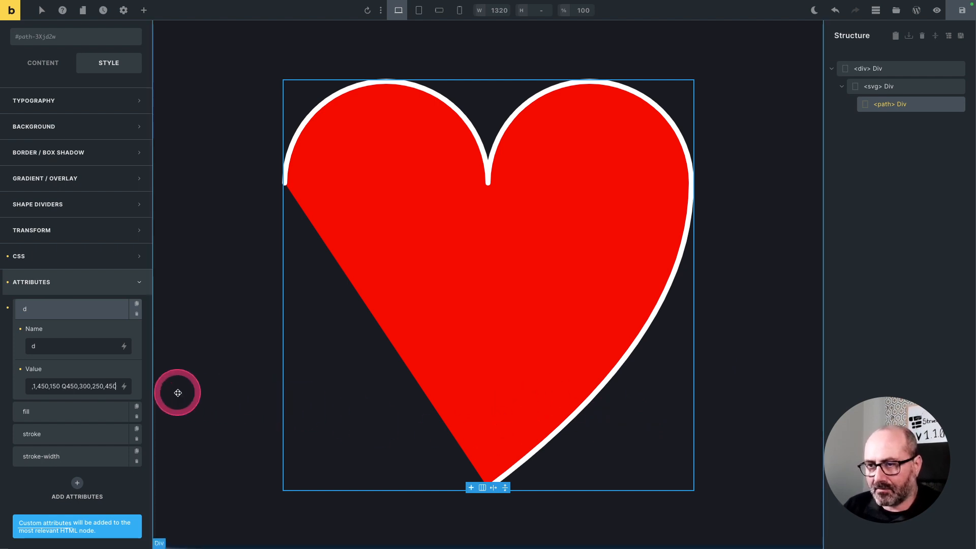
pyautogui.write('Q')
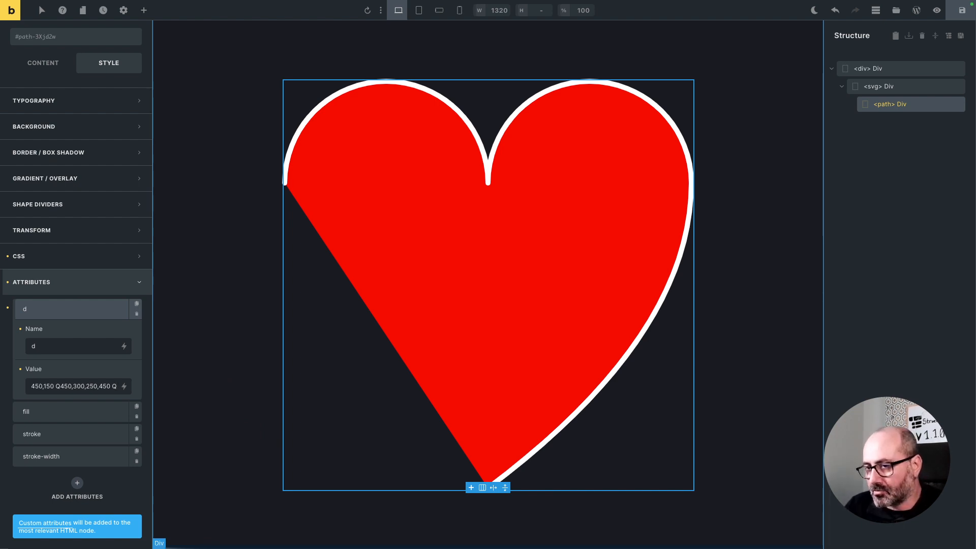
pyautogui.write('50,300')
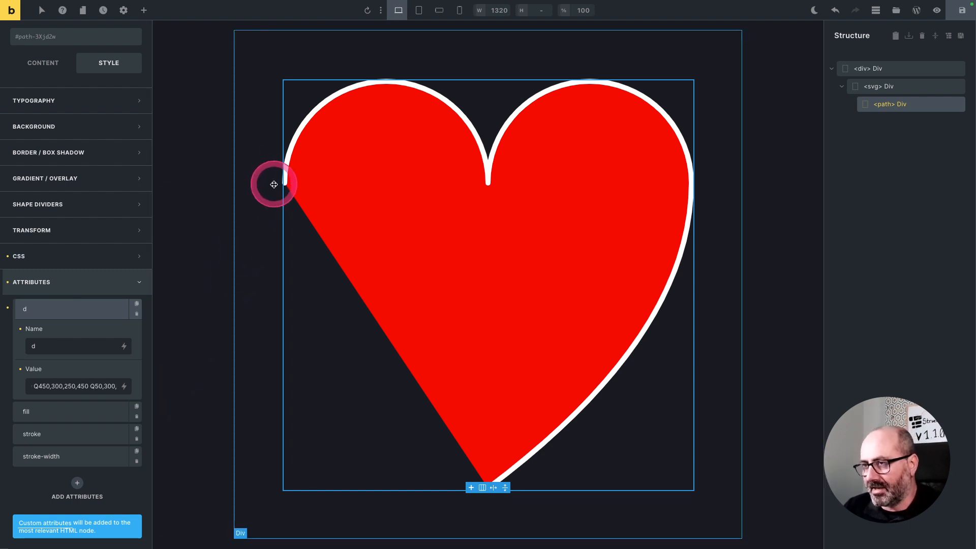
pyautogui.write(',50,150')
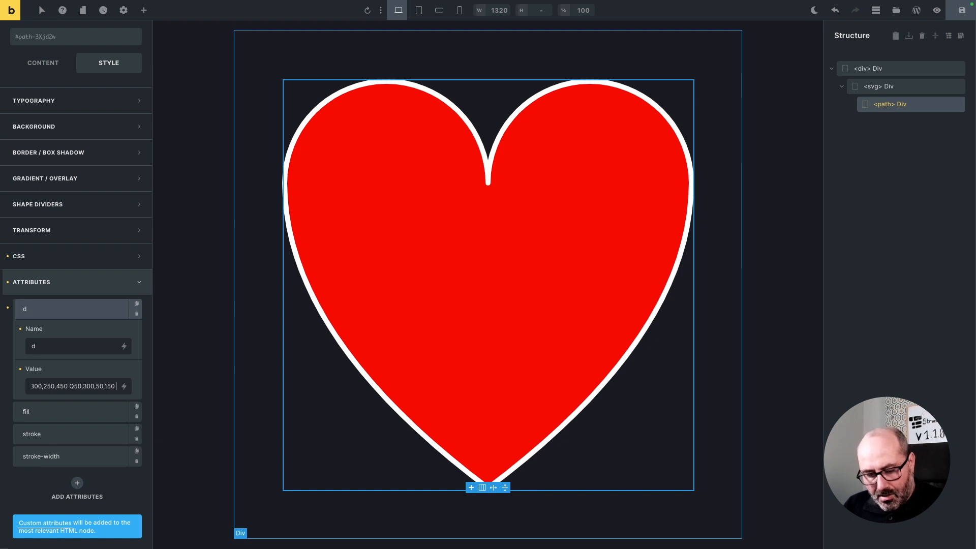
pyautogui.write('Z')
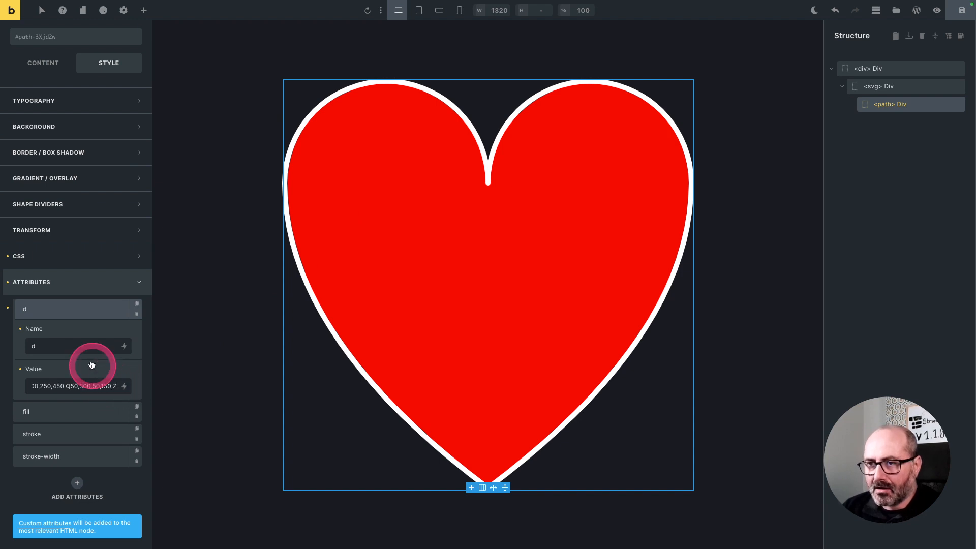
pyautogui.click(78, 307)
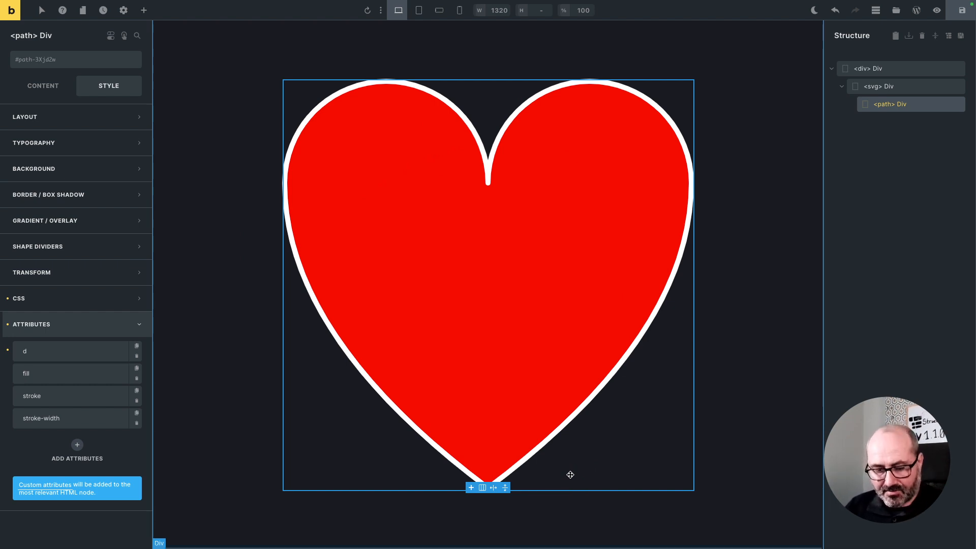
pyautogui.click(108, 350)
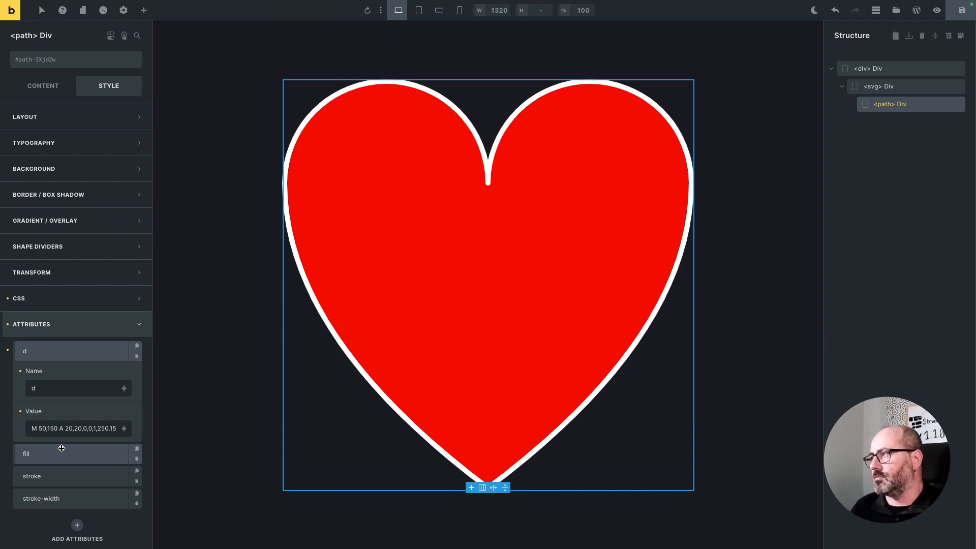
# Step: Add an SVG text element inside the svg element
pyautogui.click(909, 89)
pyautogui.rightClick(898, 88)
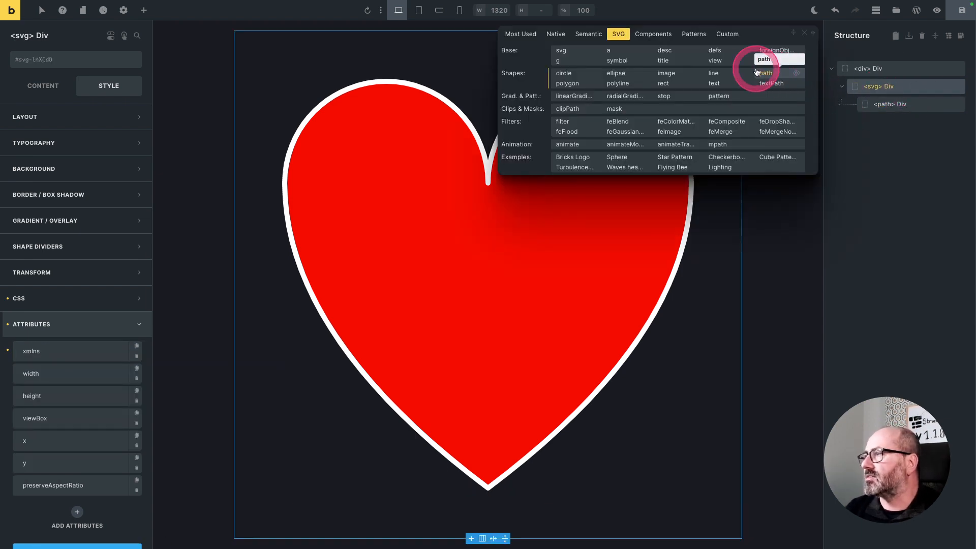
pyautogui.click(722, 83)
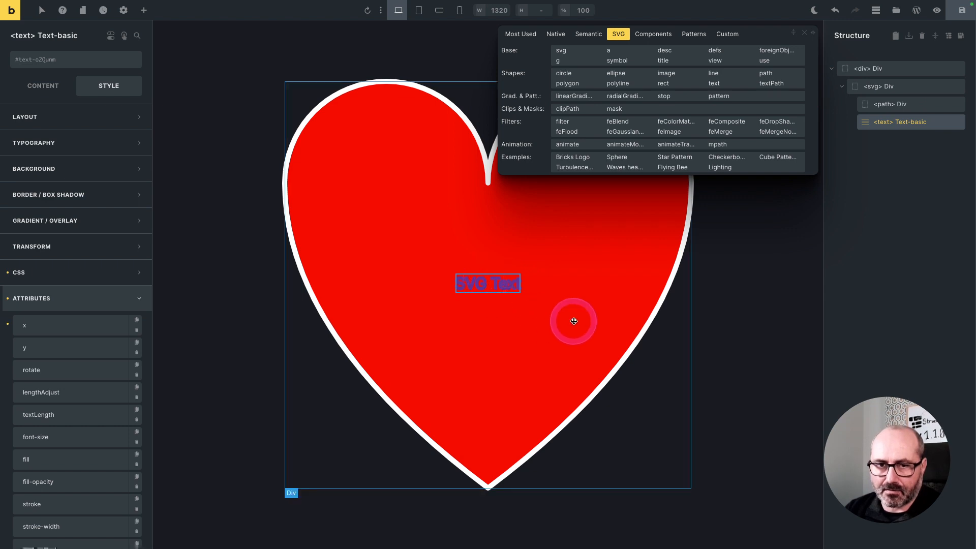
pyautogui.click(503, 300)
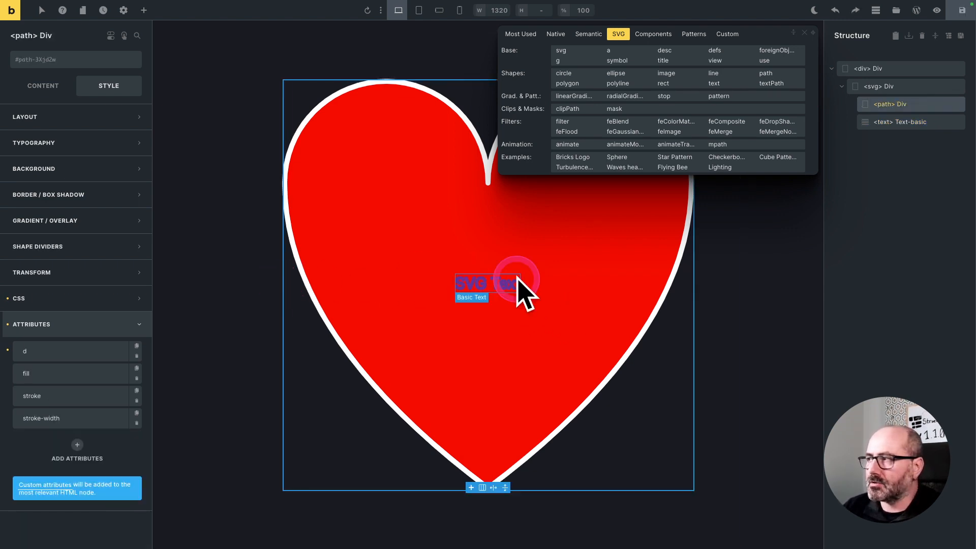
# Step: Replace the text element's content with the dynamic tag {post_title}, and delete the element after the trial
pyautogui.click(912, 122)
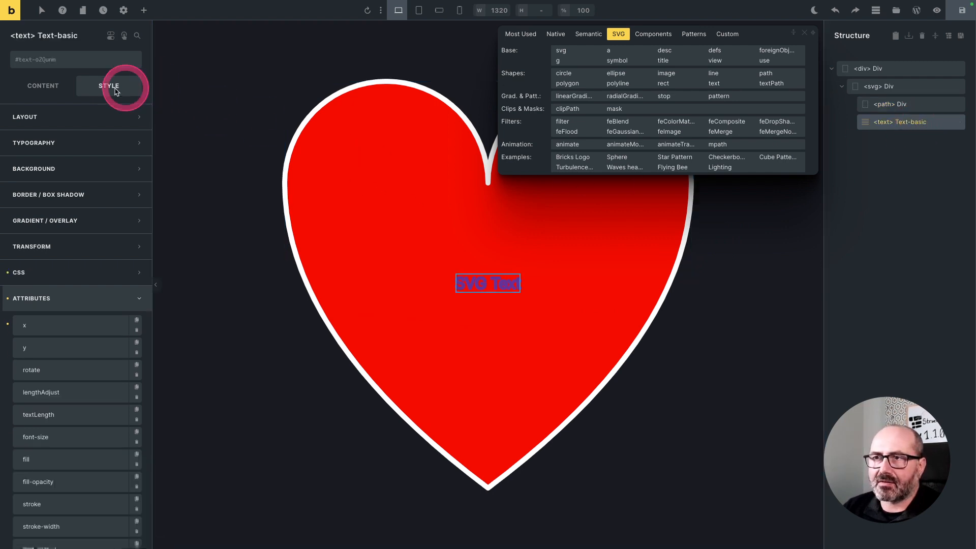
pyautogui.click(44, 86)
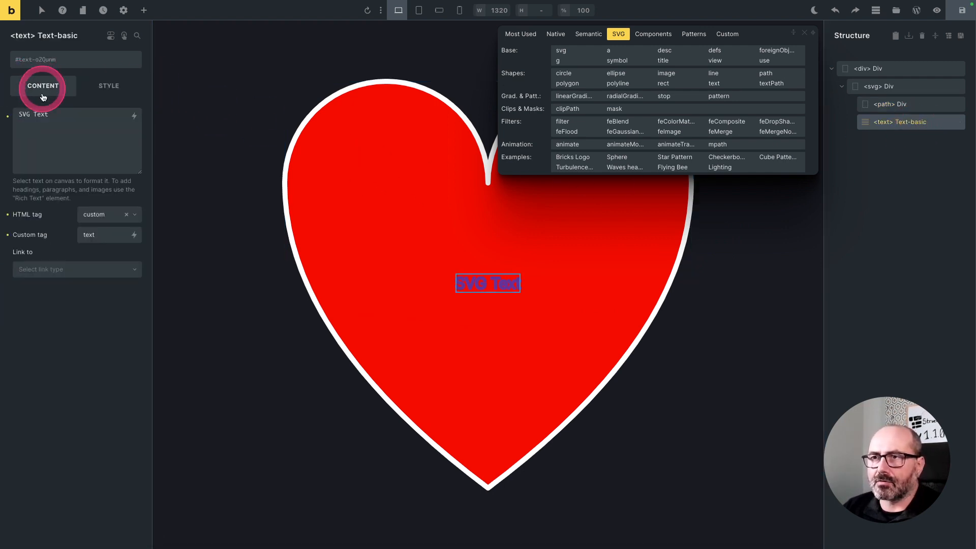
pyautogui.click(133, 117)
pyautogui.click(36, 218)
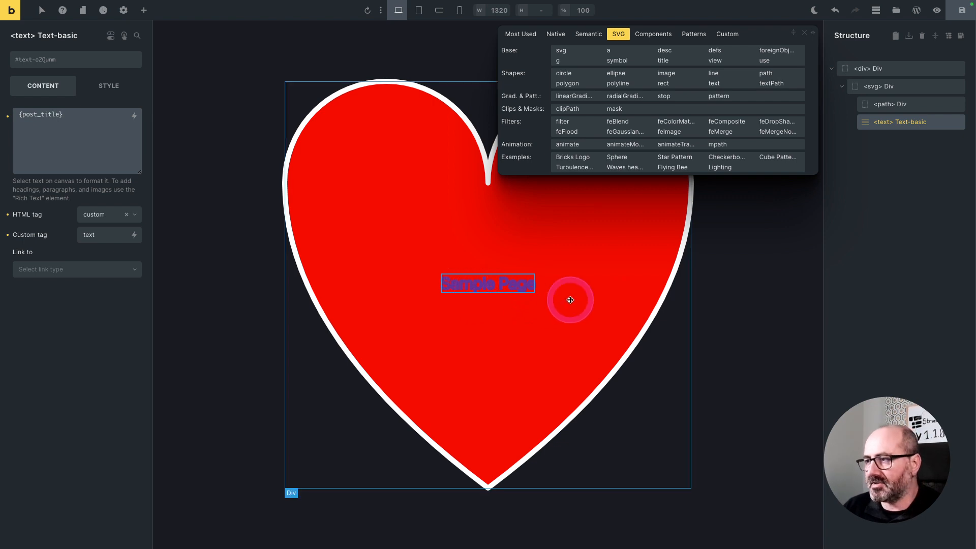
pyautogui.press('Delete')
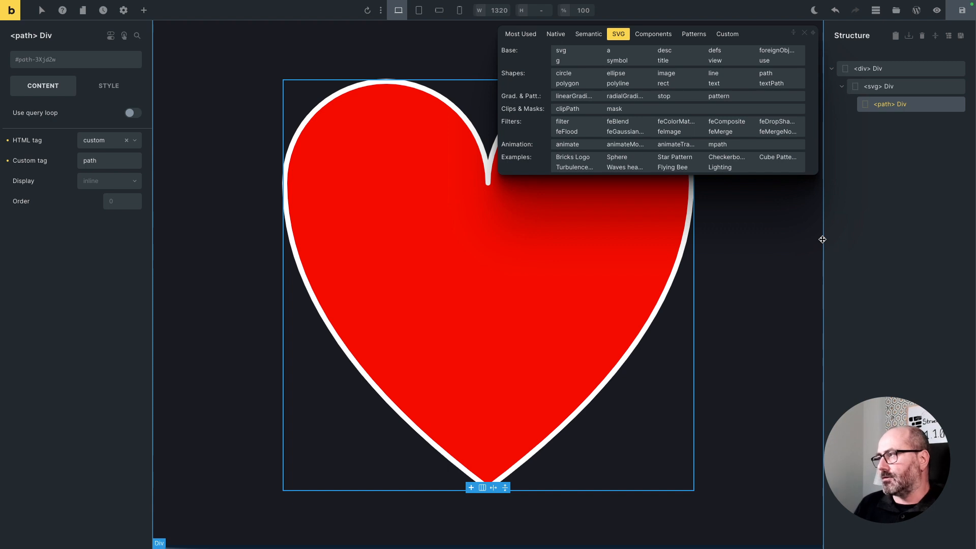
# Step: Add a defs element inside the svg element and nest a filter element in it
pyautogui.click(896, 87)
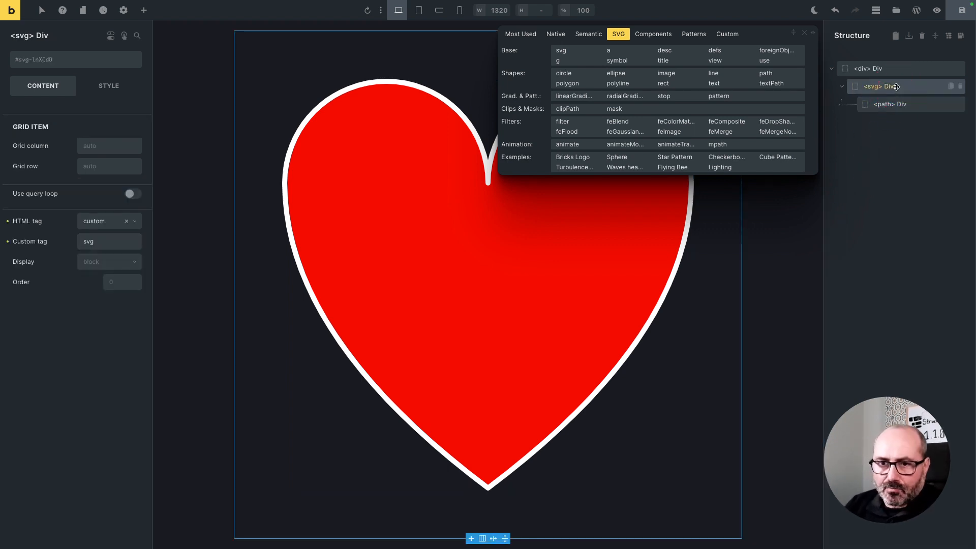
pyautogui.click(940, 116)
pyautogui.click(903, 88)
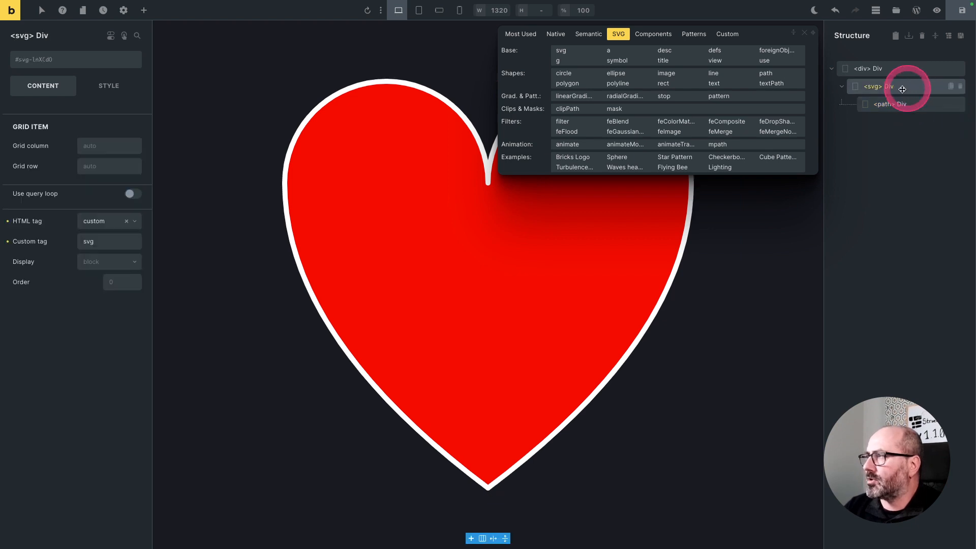
pyautogui.click(715, 51)
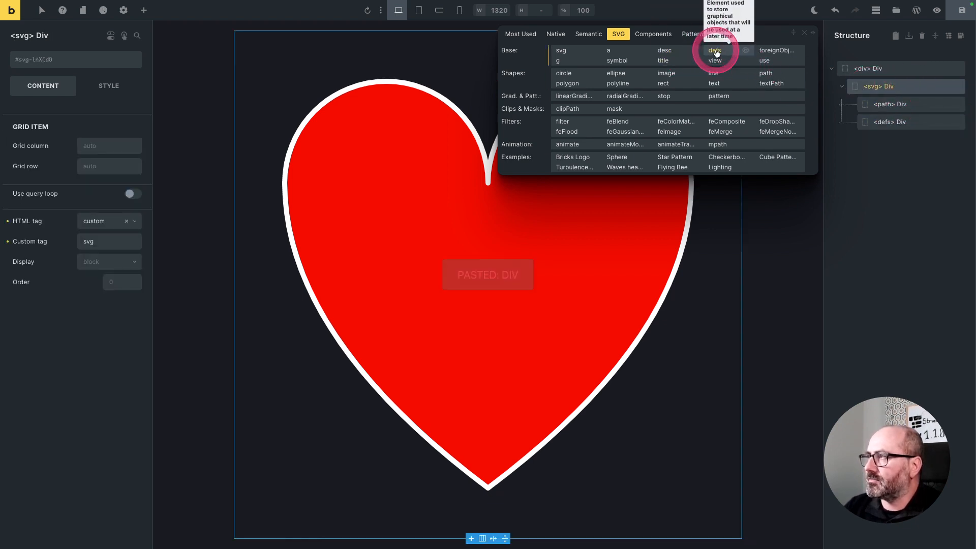
pyautogui.click(902, 115)
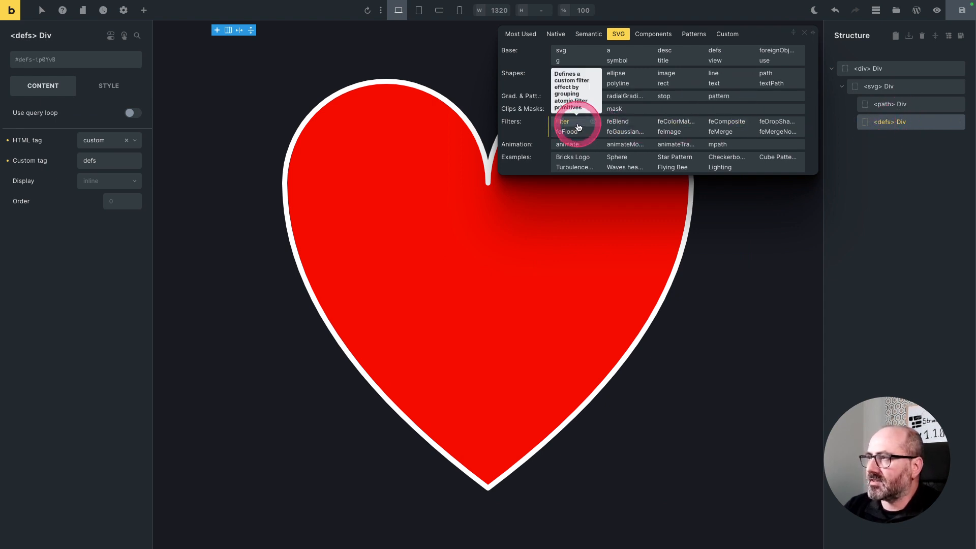
pyautogui.click(576, 126)
pyautogui.click(895, 140)
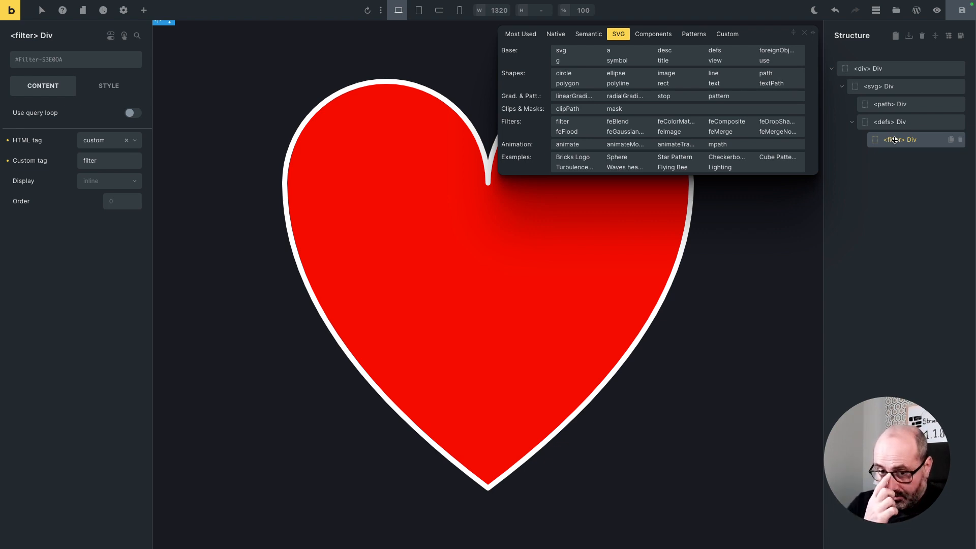
# Step: Copy the filter element's ID and add a new attribute named filter to the path element
pyautogui.click(894, 140)
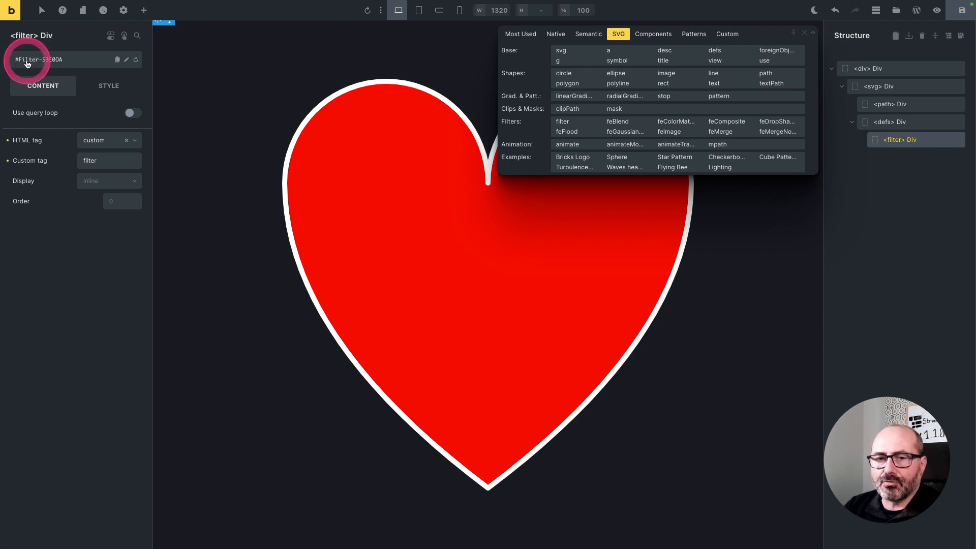
pyautogui.click(118, 60)
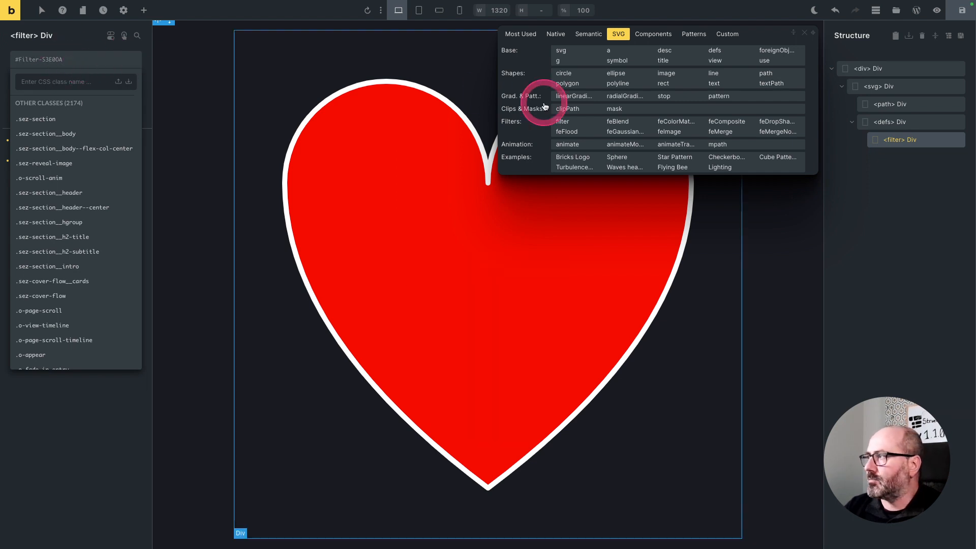
pyautogui.click(892, 104)
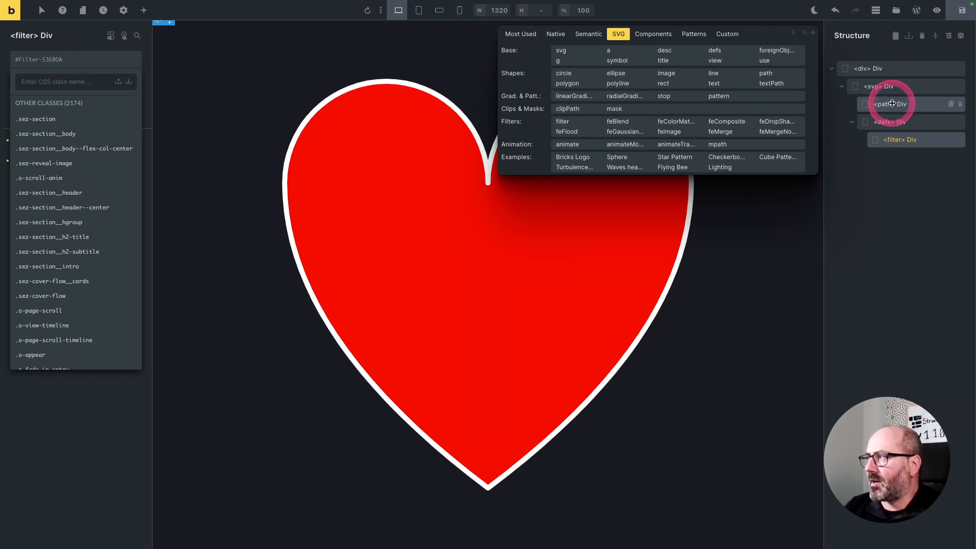
pyautogui.click(102, 85)
pyautogui.click(75, 348)
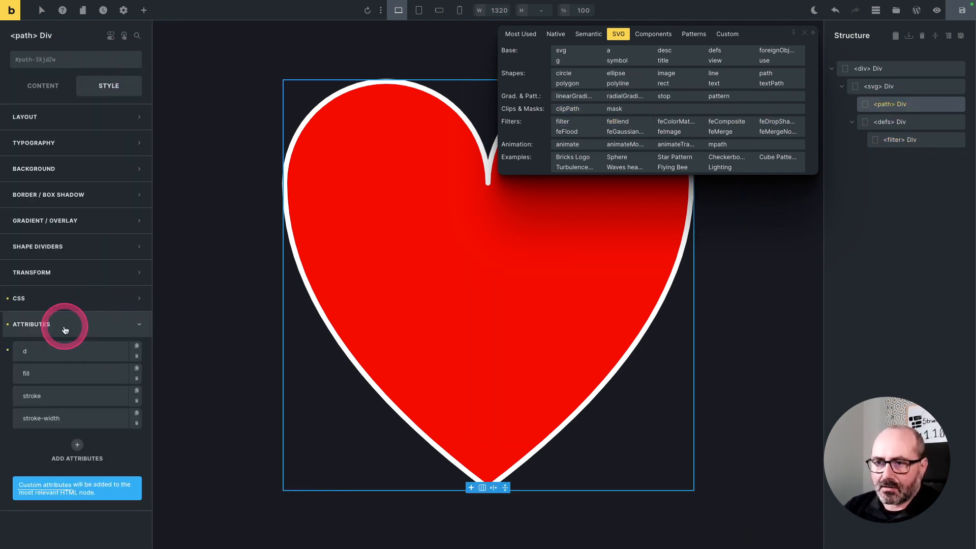
pyautogui.click(77, 445)
pyautogui.scroll(-1, 78, 444)
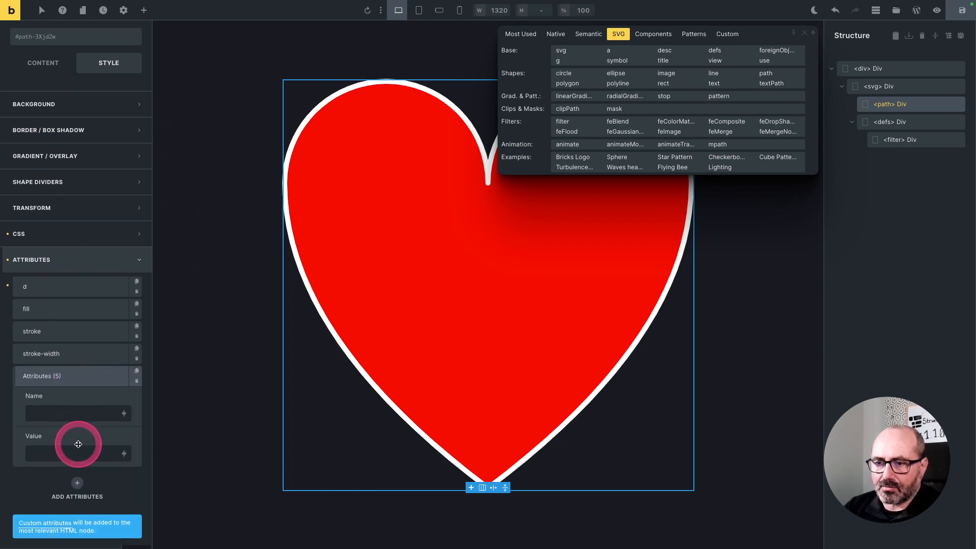
pyautogui.click(67, 418)
pyautogui.write('filter')
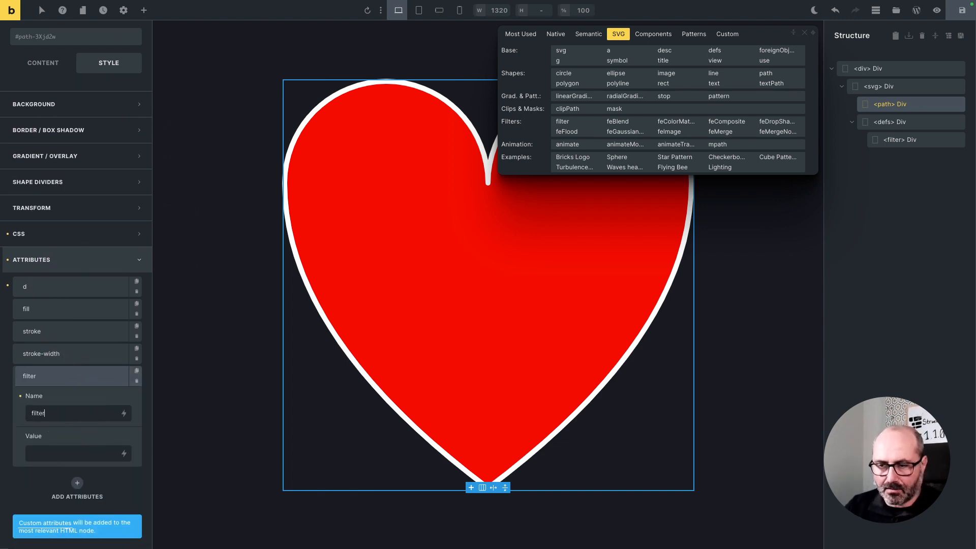
# Step: Set the path's filter attribute value to url(#Filter-S3E0OA), using the copied ID
pyautogui.click(74, 445)
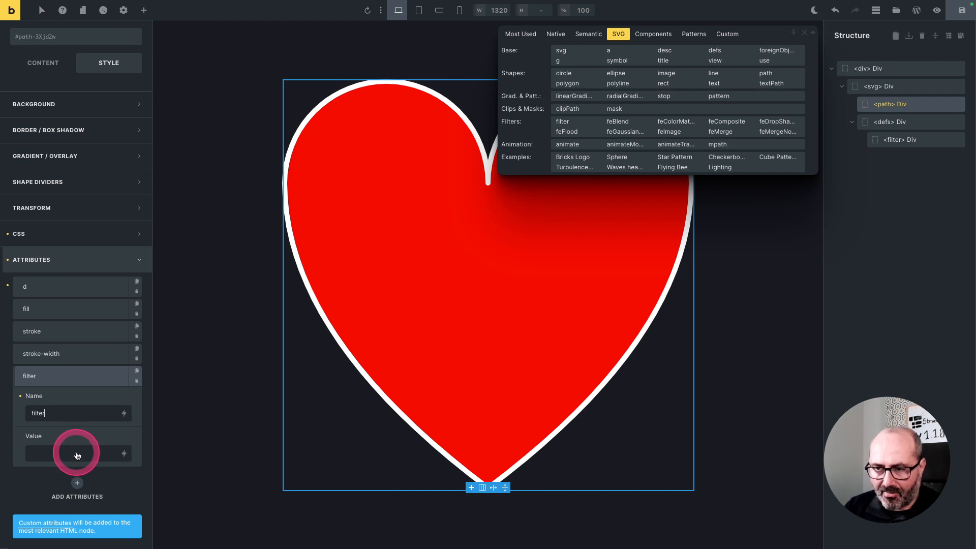
pyautogui.click(33, 454)
pyautogui.click(77, 451)
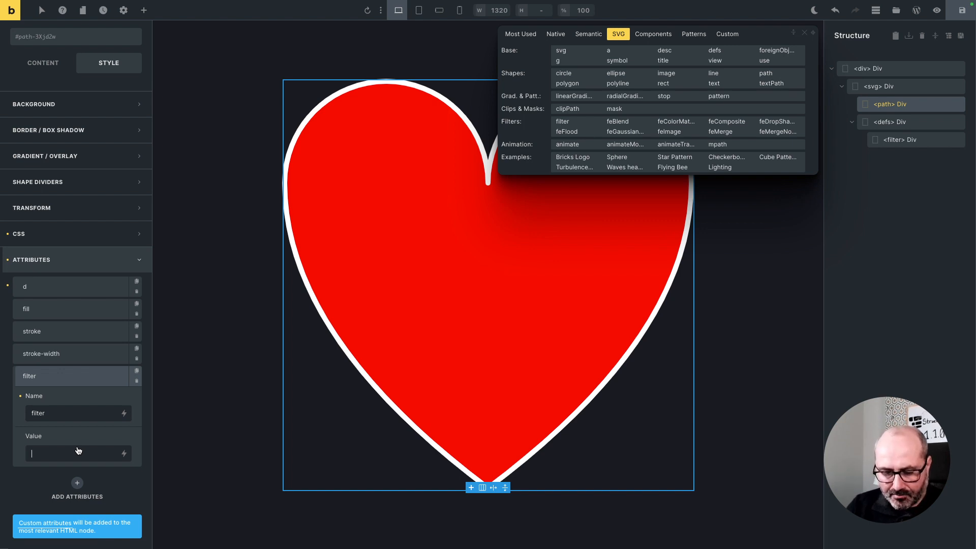
pyautogui.write('ur')
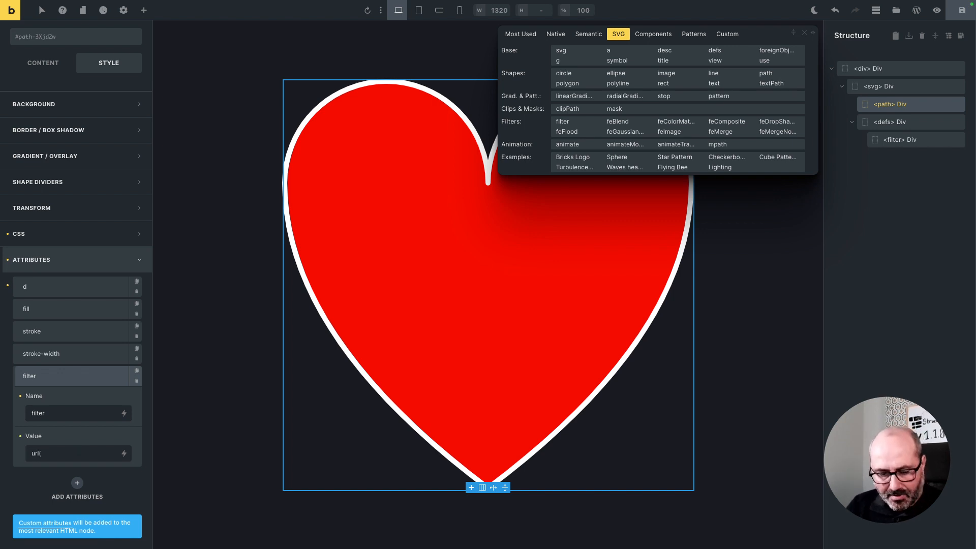
pyautogui.write('l(')
pyautogui.hotkey('ctrl', 'v')
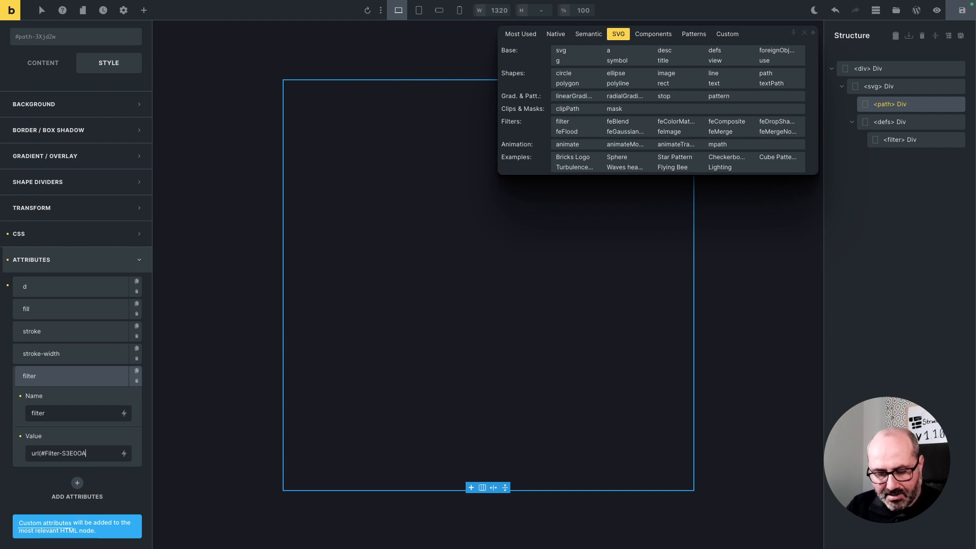
pyautogui.write(')')
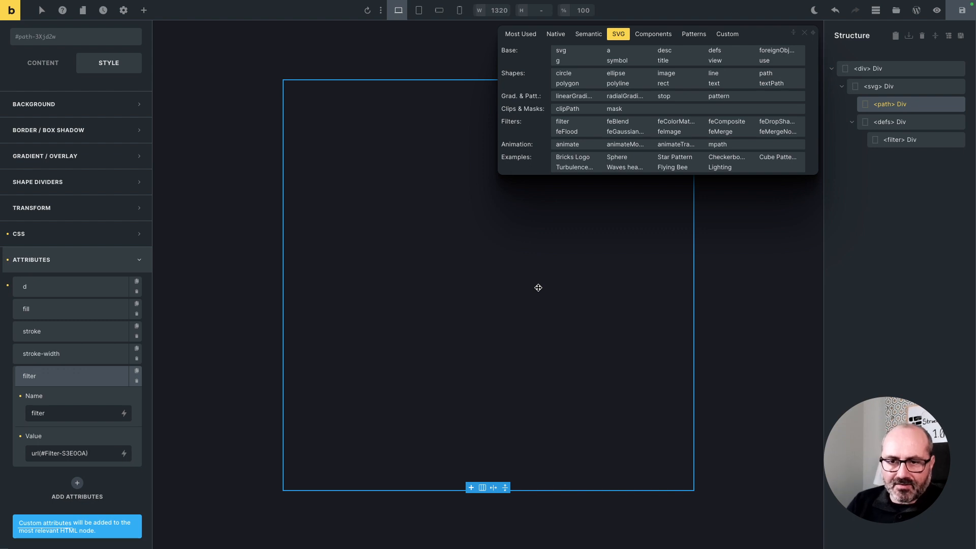
# Step: Add an feDiffuseLighting primitive inside the filter element from the extended list of SVG filter elements
pyautogui.click(910, 121)
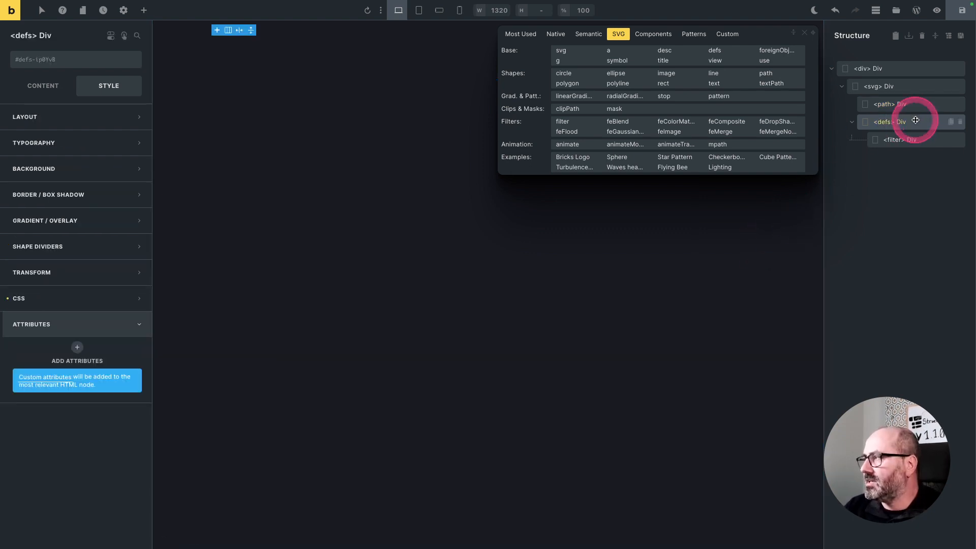
pyautogui.click(912, 145)
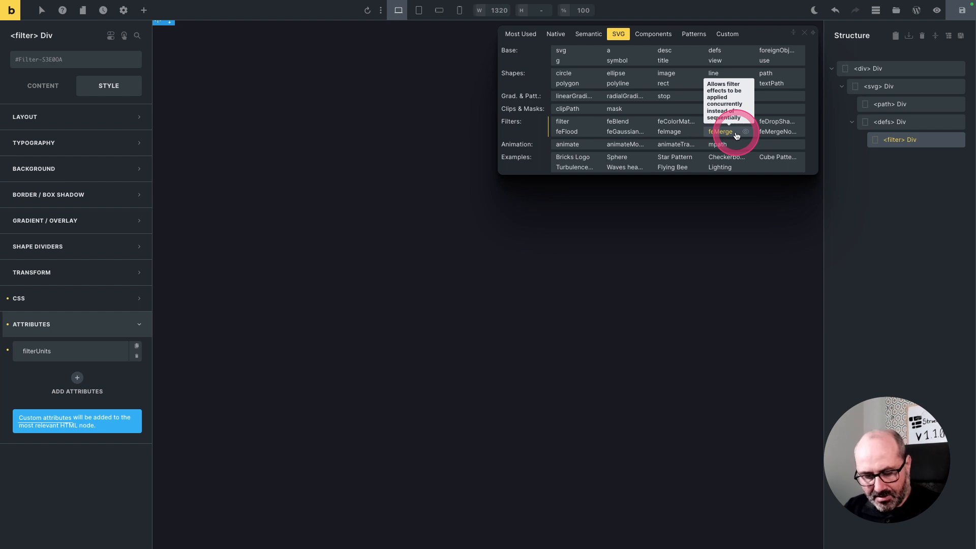
pyautogui.press('shift')
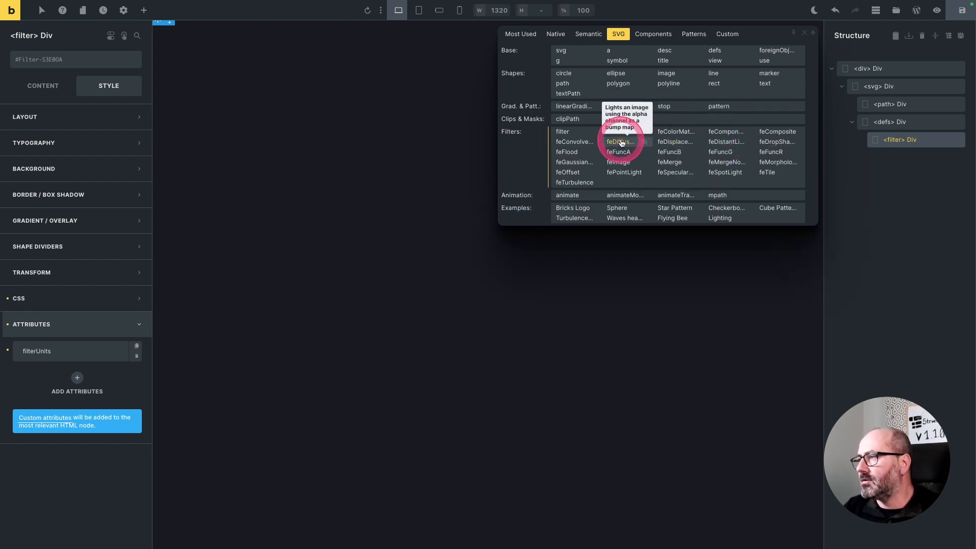
pyautogui.click(623, 142)
# Step: Examine the in, result and lighting-color attributes of the feDiffuseLighting element
pyautogui.click(915, 158)
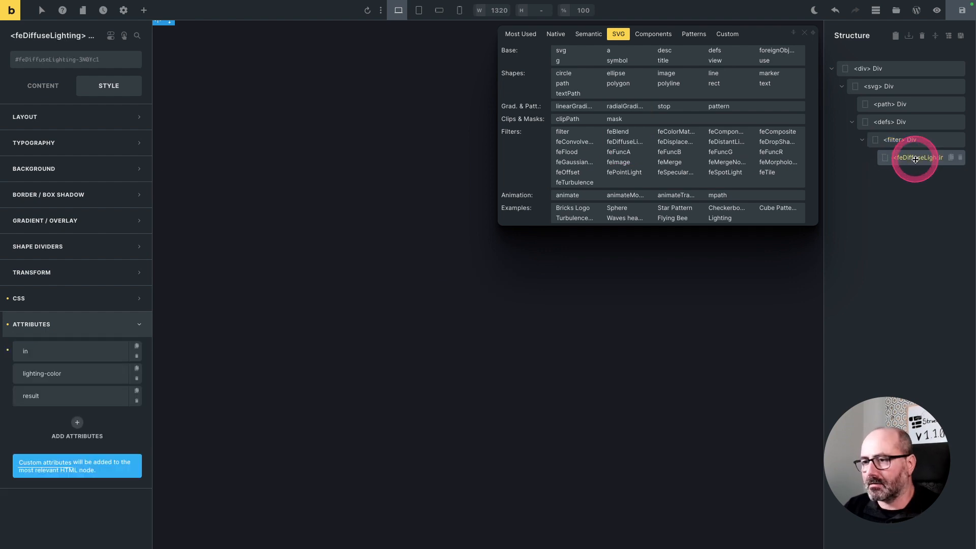
pyautogui.click(76, 350)
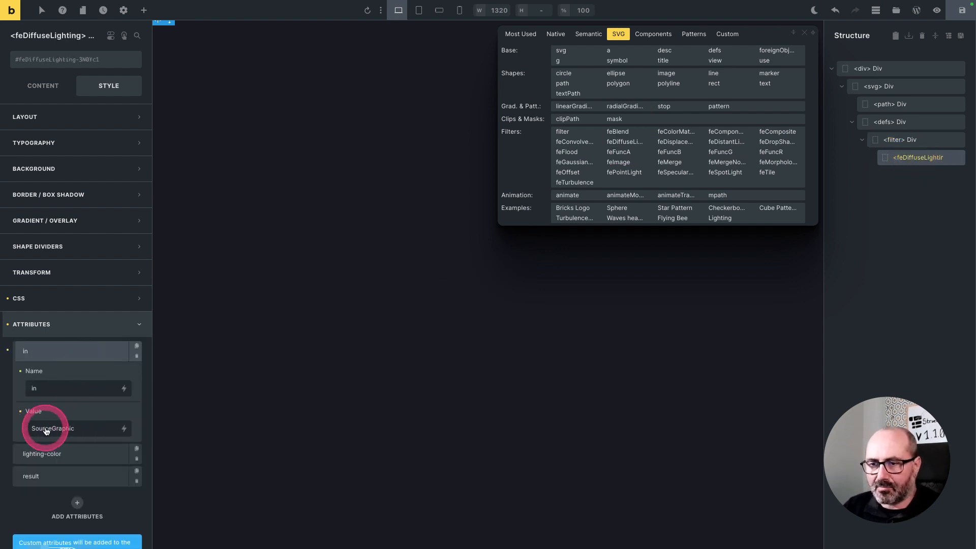
pyautogui.click(73, 352)
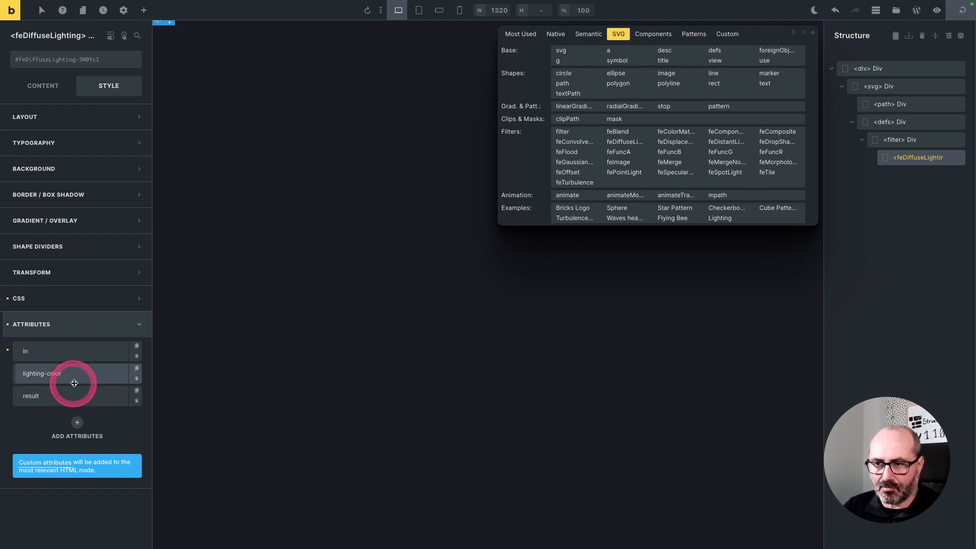
pyautogui.click(57, 352)
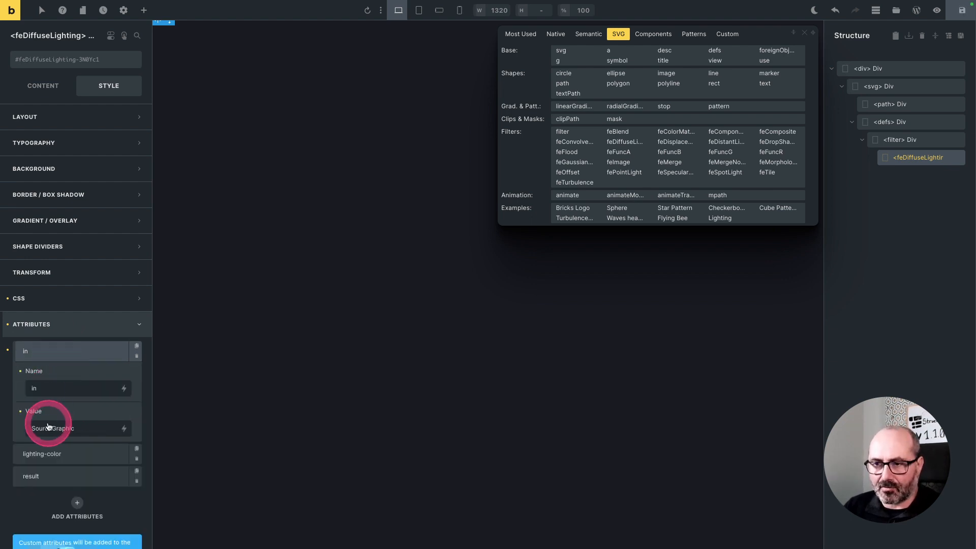
pyautogui.click(54, 395)
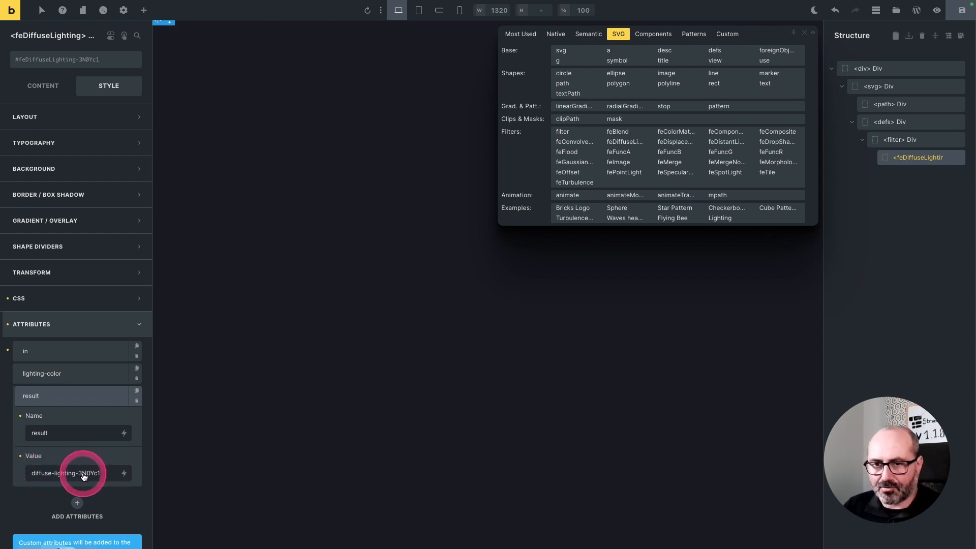
pyautogui.click(79, 374)
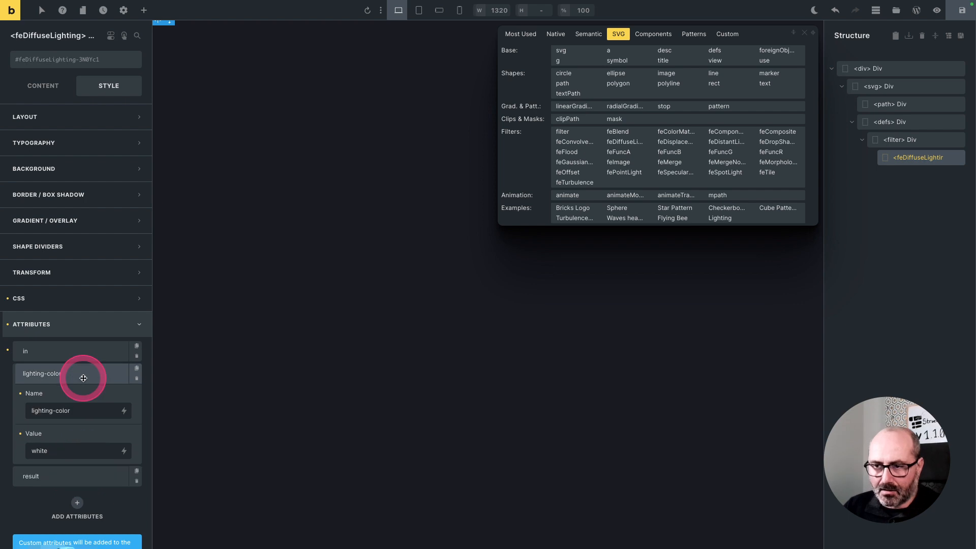
pyautogui.click(74, 374)
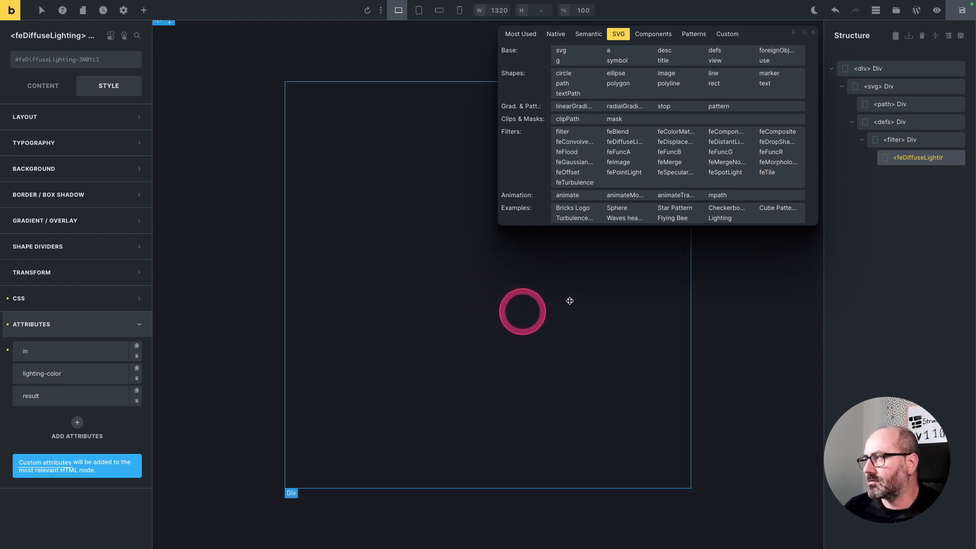
# Step: Add an feComposite primitive inside the filter element and check its in attribute
pyautogui.click(915, 141)
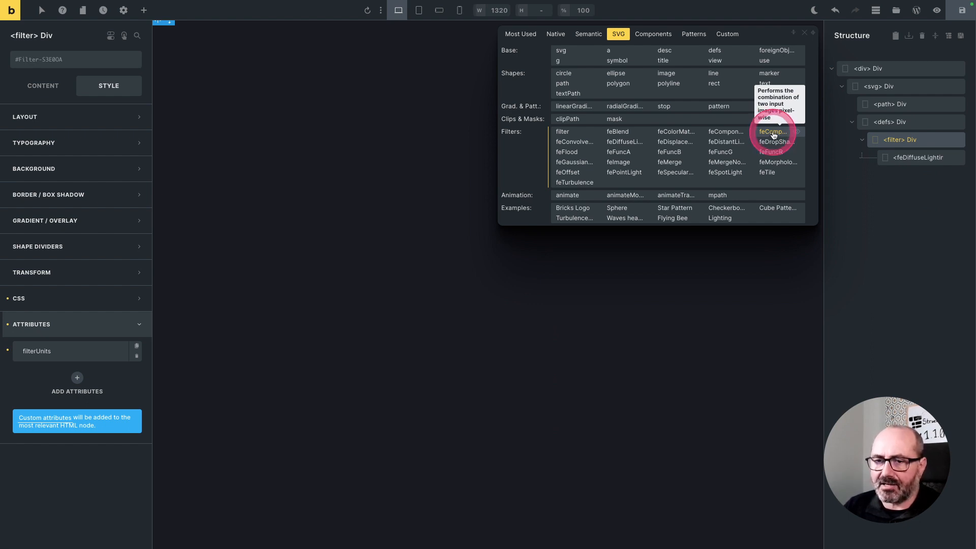
pyautogui.click(772, 133)
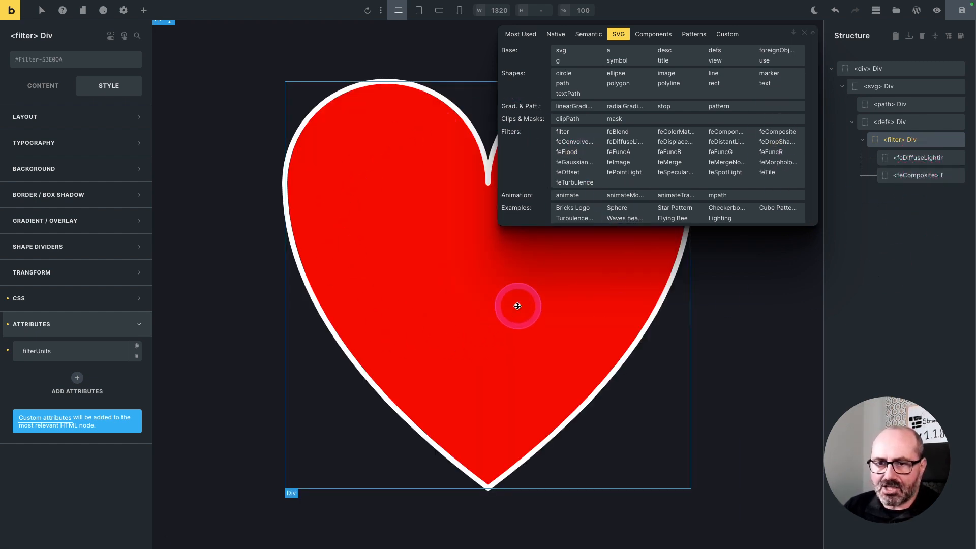
pyautogui.click(924, 174)
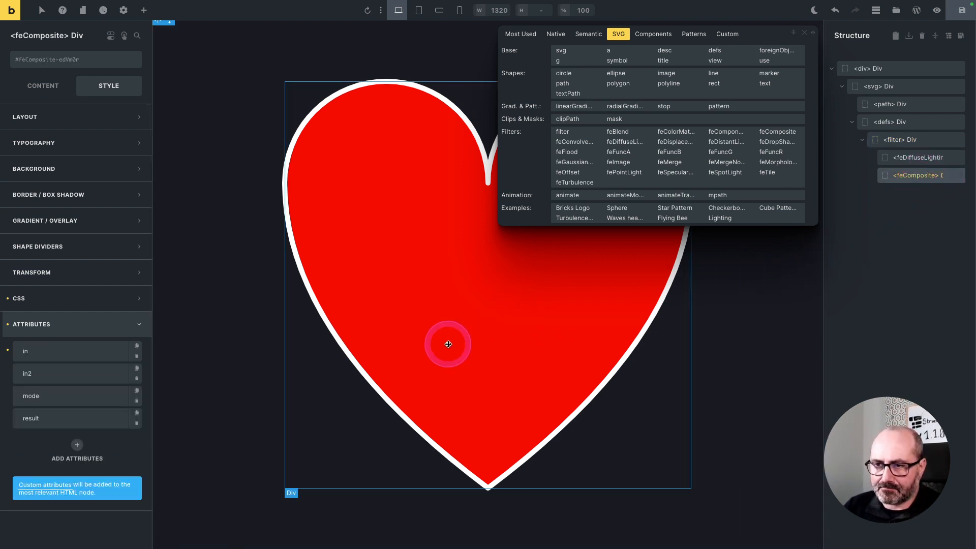
pyautogui.click(64, 349)
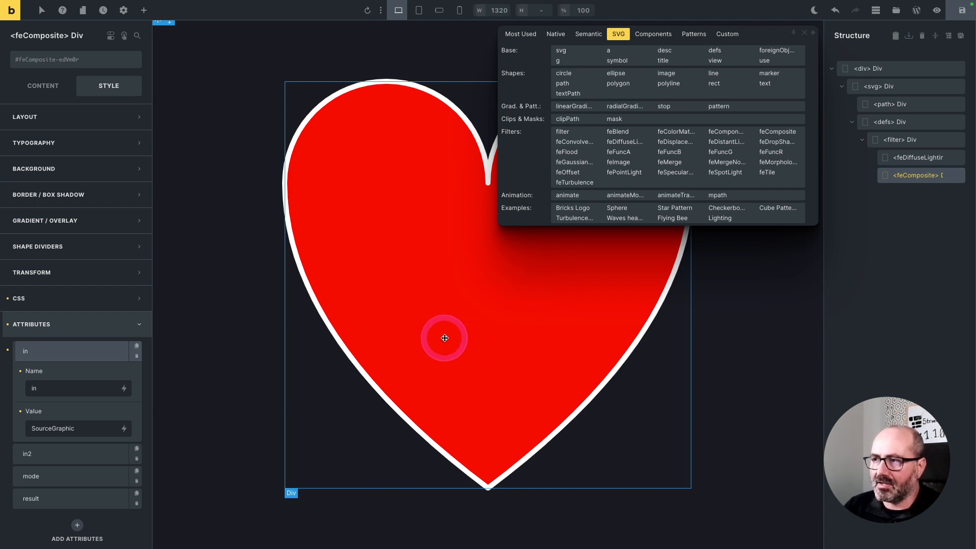
pyautogui.click(64, 354)
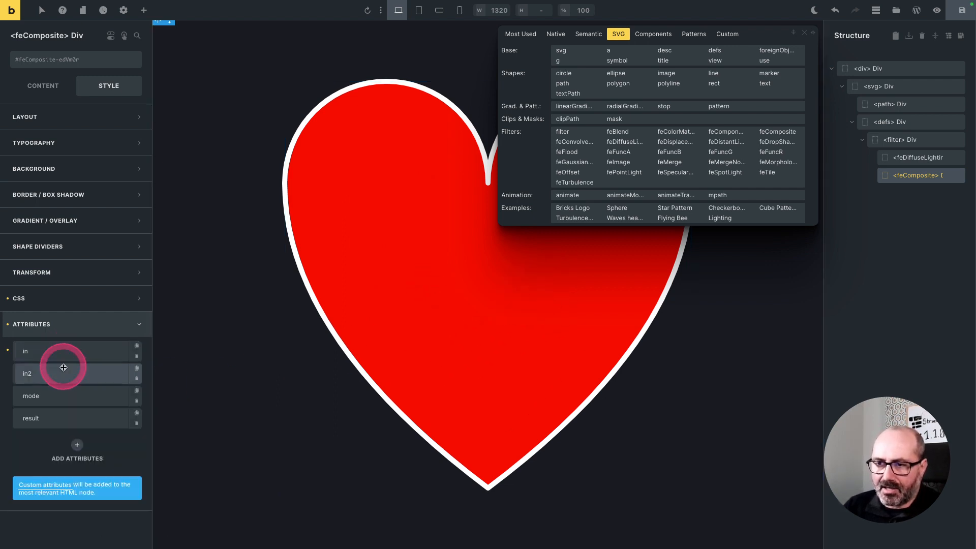
# Step: Copy the feDiffuseLighting element's result value diffuse-lighting-3N0Yc1 into the feComposite element's in2 attribute
pyautogui.click(65, 376)
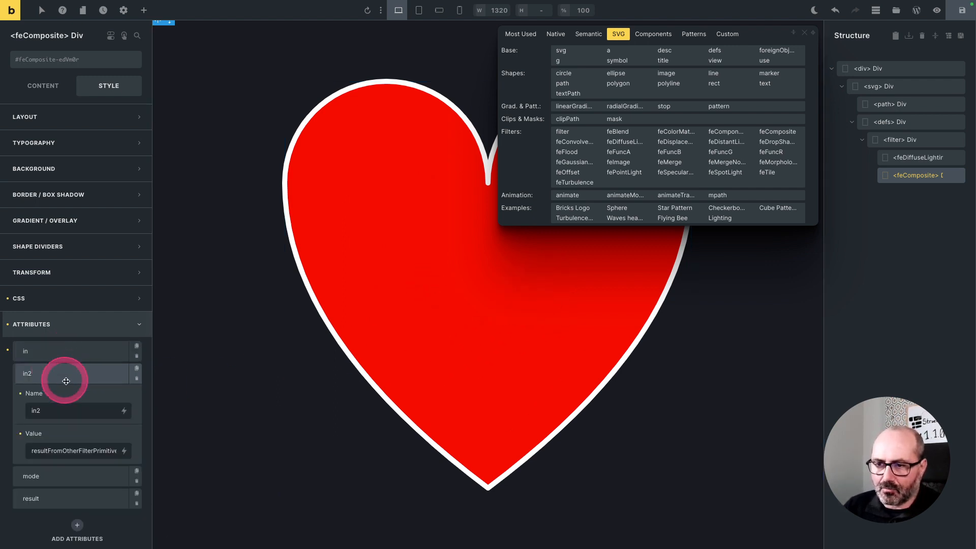
pyautogui.doubleClick(65, 449)
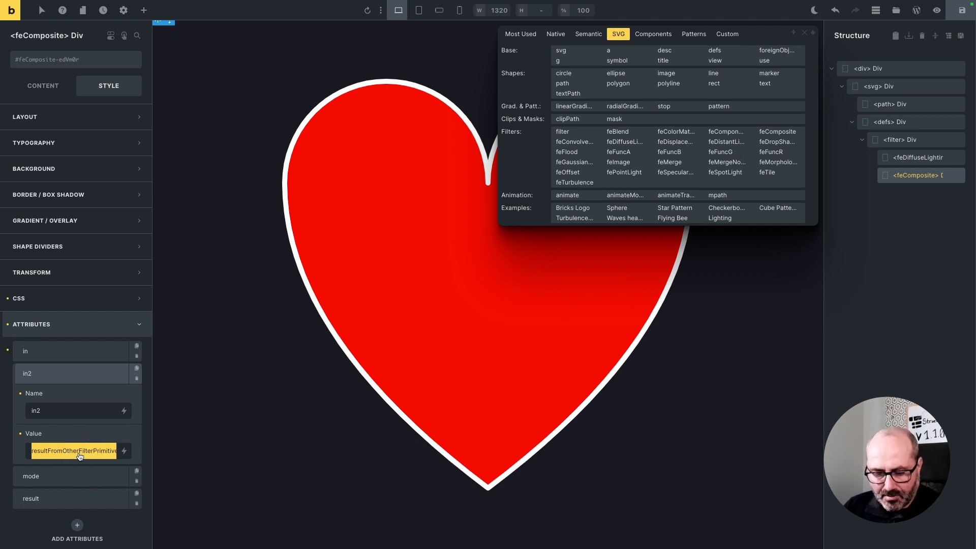
pyautogui.click(920, 157)
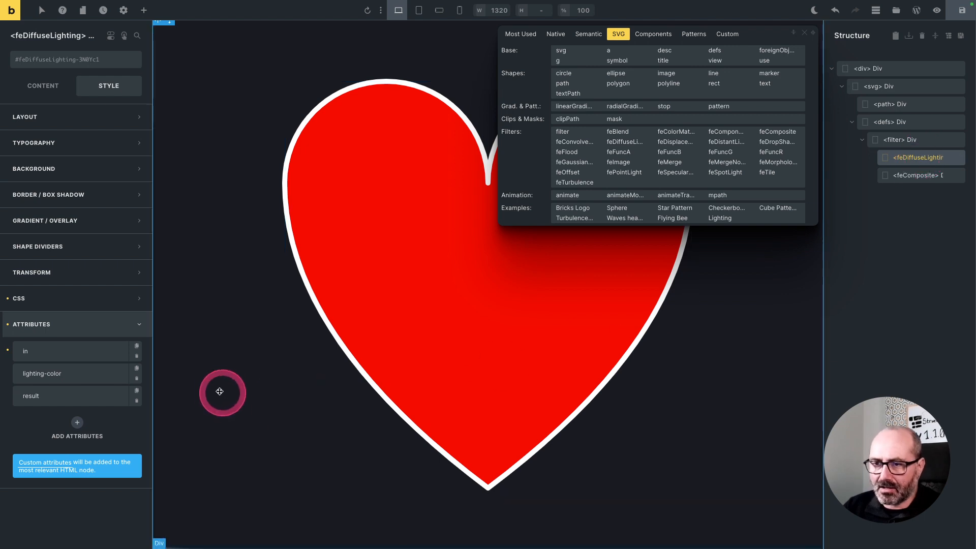
pyautogui.click(85, 401)
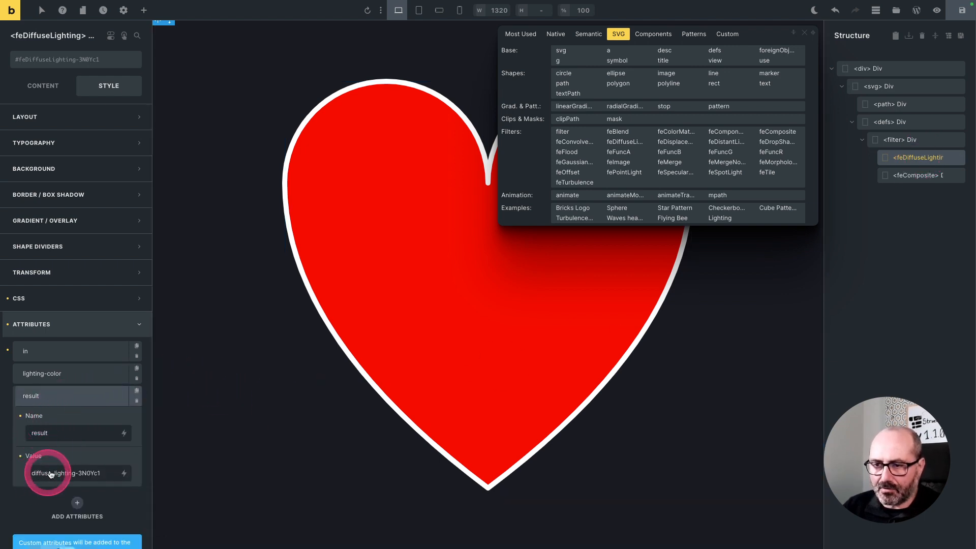
pyautogui.tripleClick(51, 474)
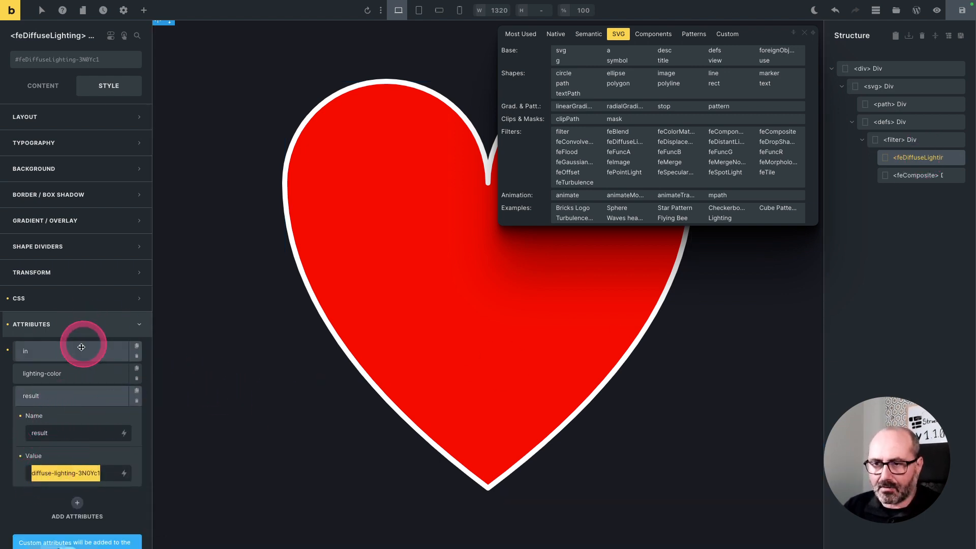
pyautogui.click(918, 176)
pyautogui.click(62, 376)
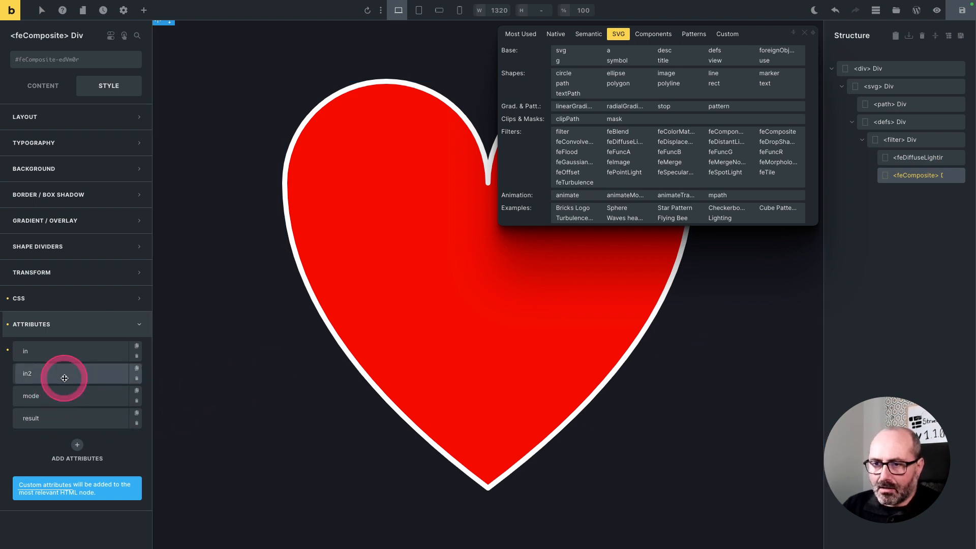
pyautogui.tripleClick(62, 451)
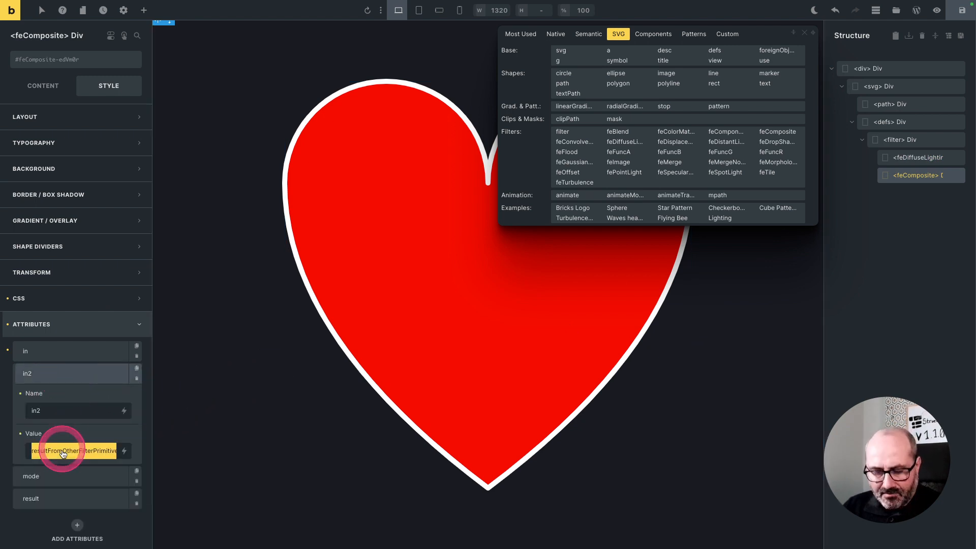
pyautogui.write('diffuse-lighting-3N0Yc1')
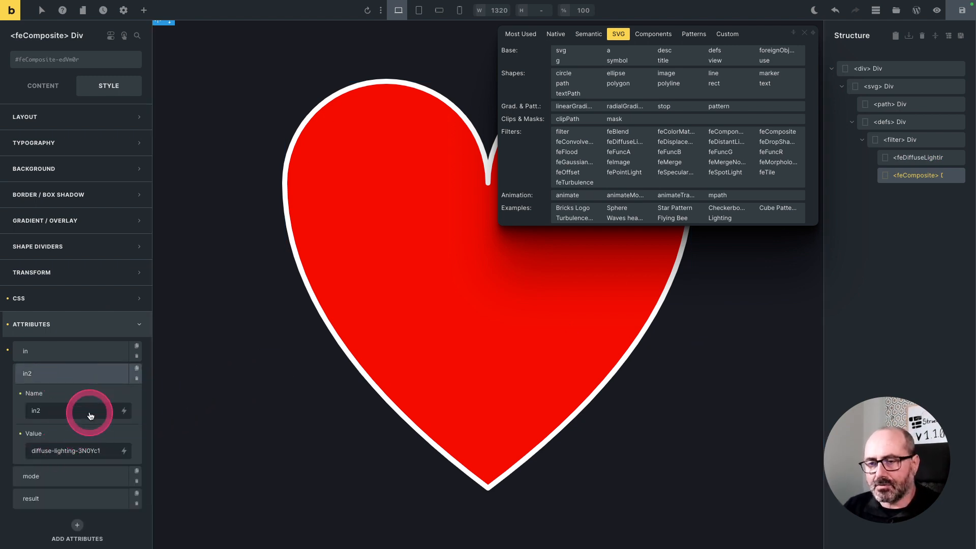
pyautogui.click(88, 370)
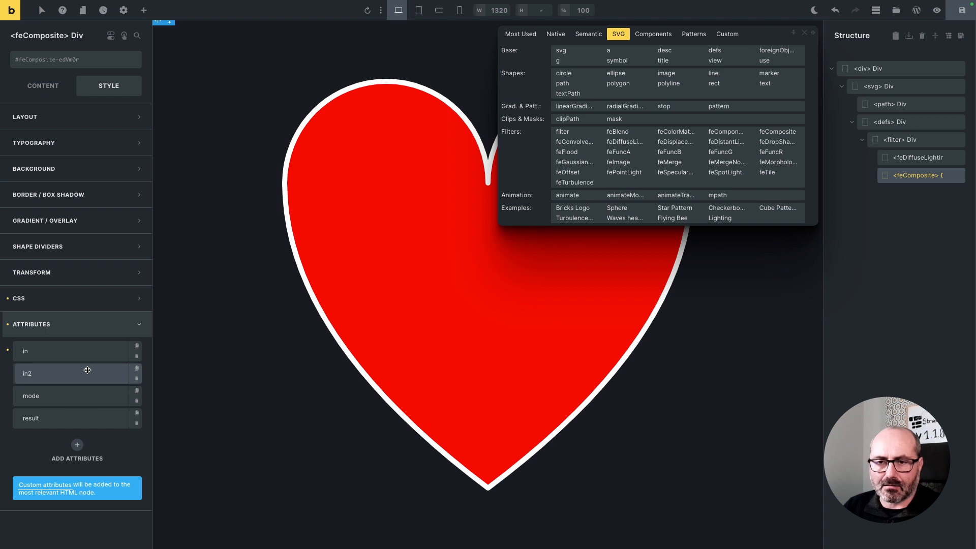
# Step: Rename the feComposite element's mode attribute to operator and set its value to arithmetic
pyautogui.click(87, 370)
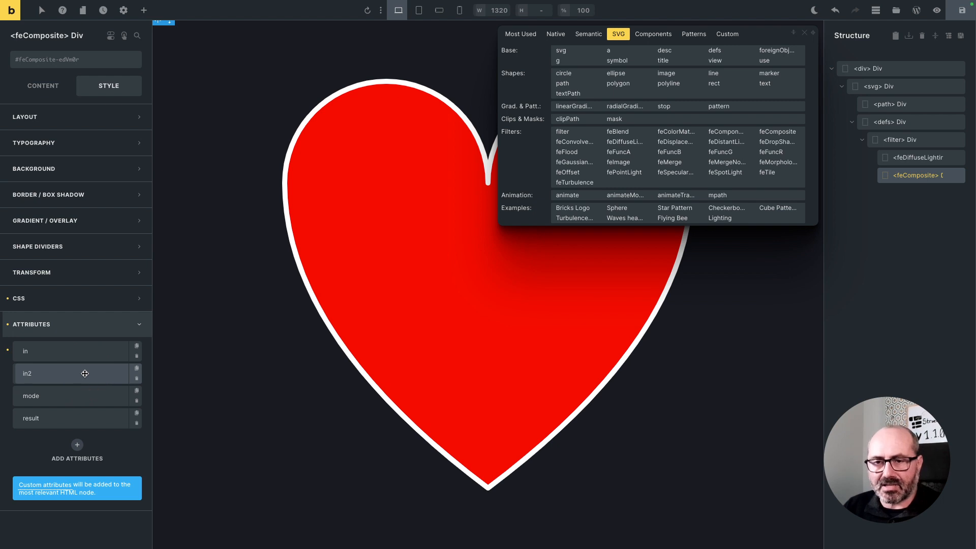
pyautogui.click(83, 375)
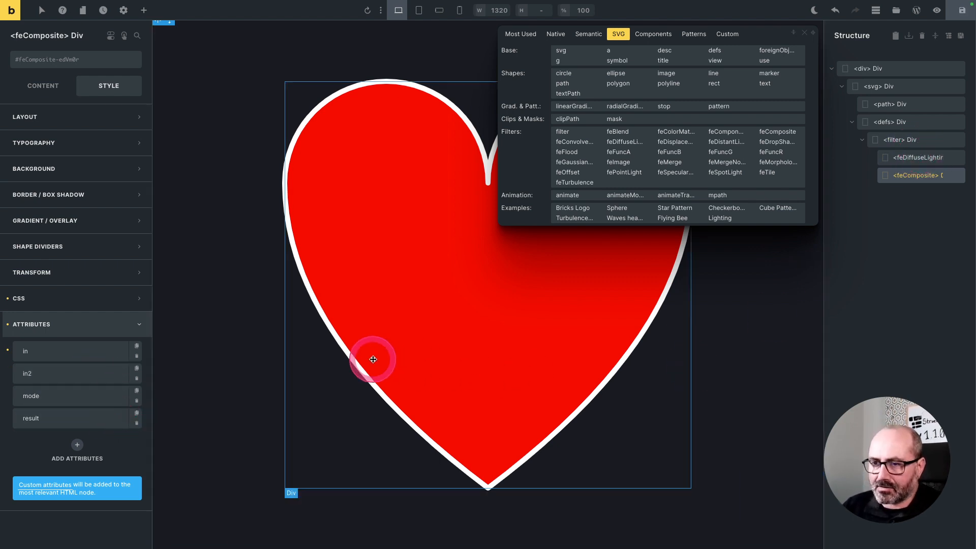
pyautogui.click(57, 397)
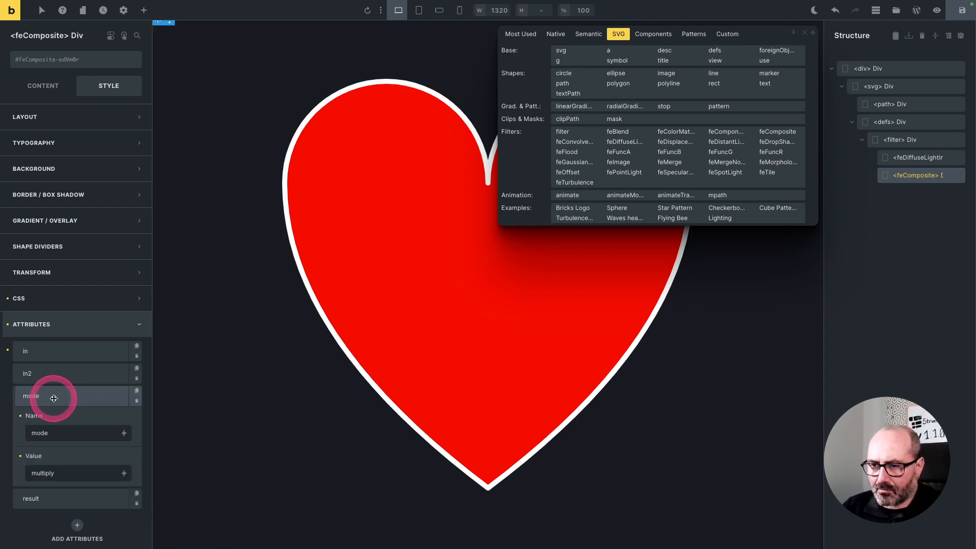
pyautogui.doubleClick(71, 439)
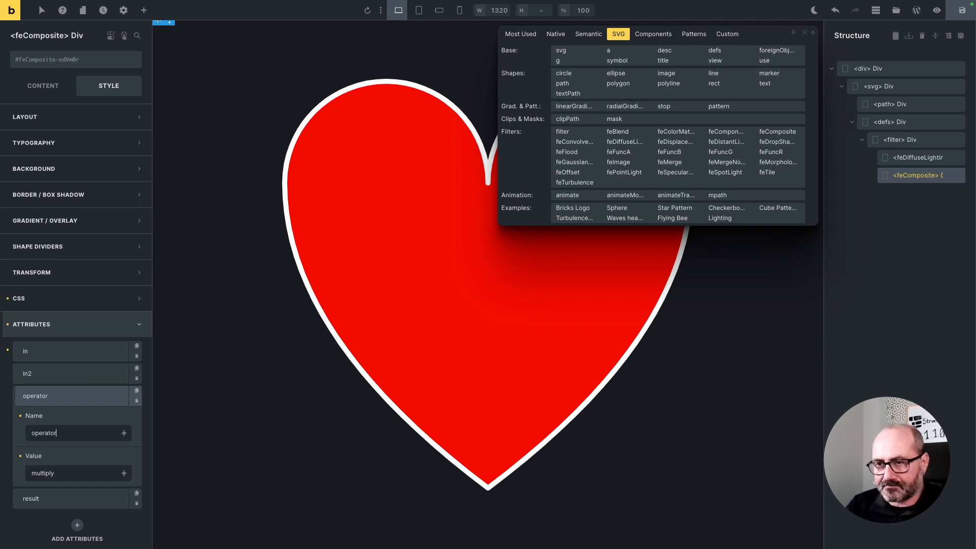
pyautogui.doubleClick(64, 471)
pyautogui.write('arithme')
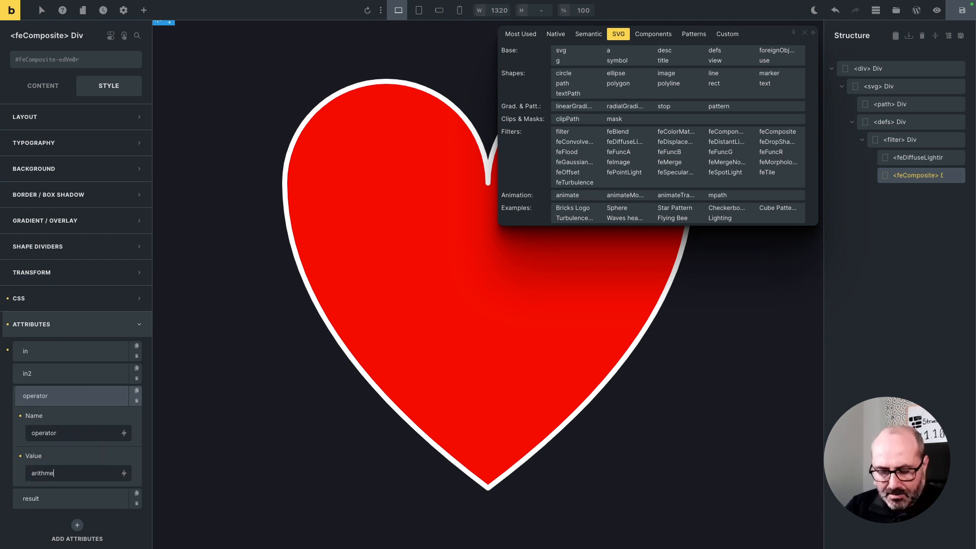
pyautogui.write('tic')
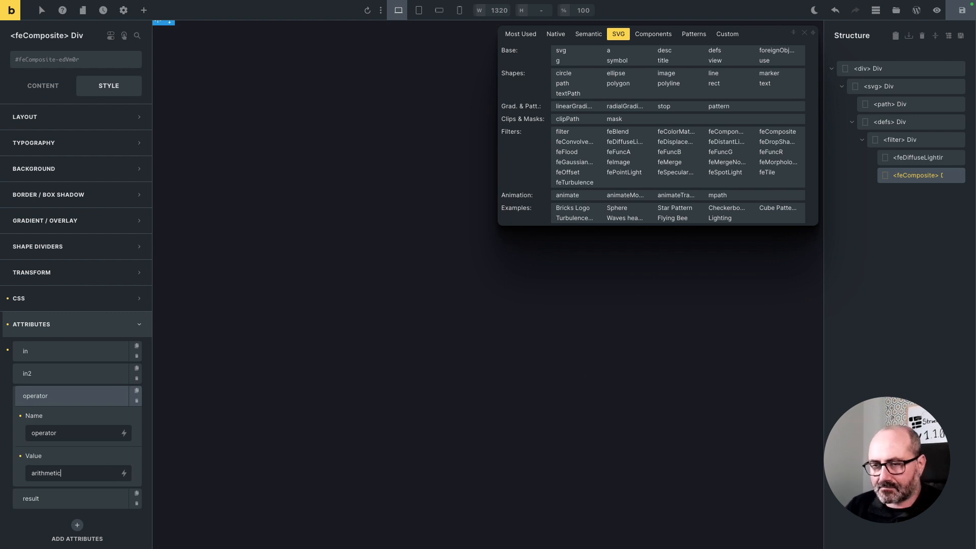
pyautogui.click(72, 395)
# Step: Add a k1 attribute with the value 1 to the feComposite element
pyautogui.click(77, 444)
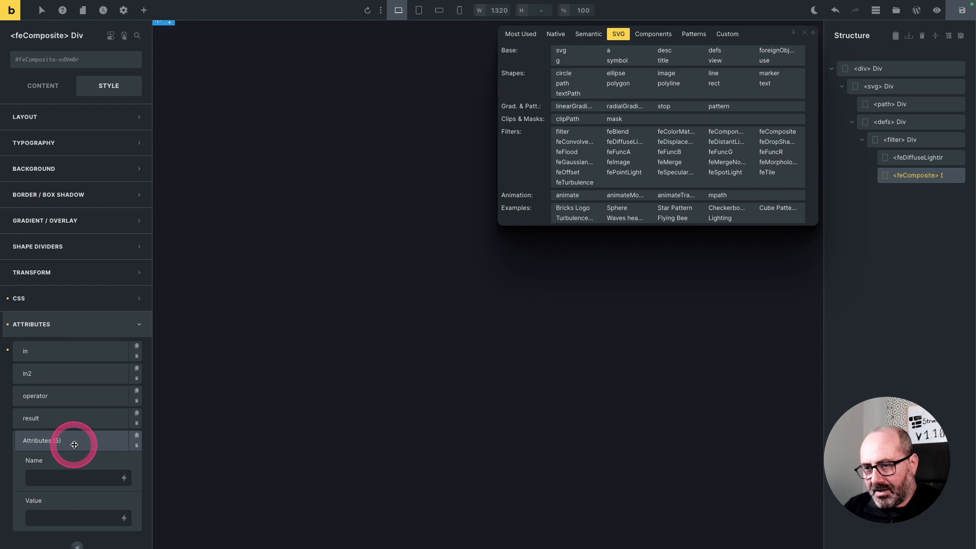
pyautogui.click(77, 478)
pyautogui.write('k1')
pyautogui.press('Tab')
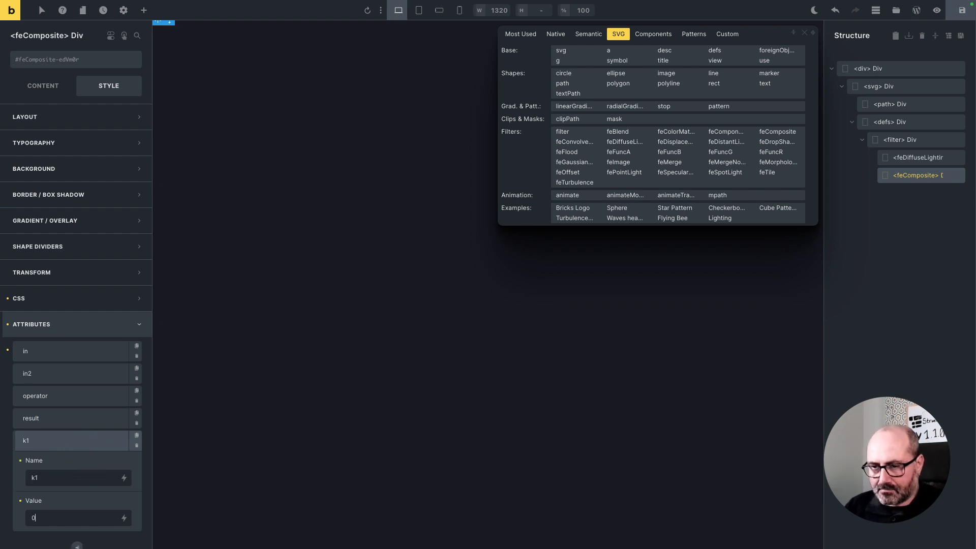
pyautogui.write('0')
pyautogui.doubleClick(80, 517)
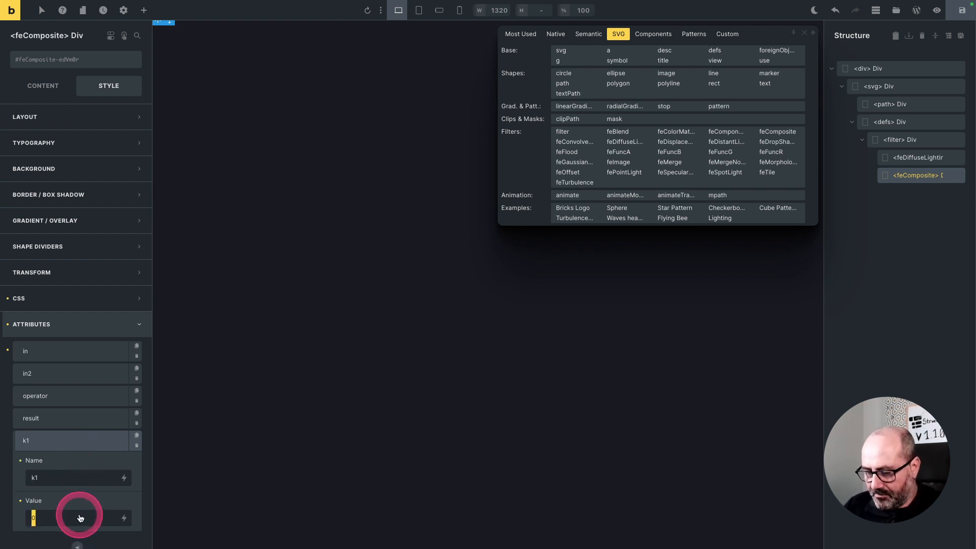
pyautogui.write('1')
# Step: Add k2, k3 and k4 attributes to the feComposite element, giving k2 and k3 the value 0
pyautogui.click(76, 546)
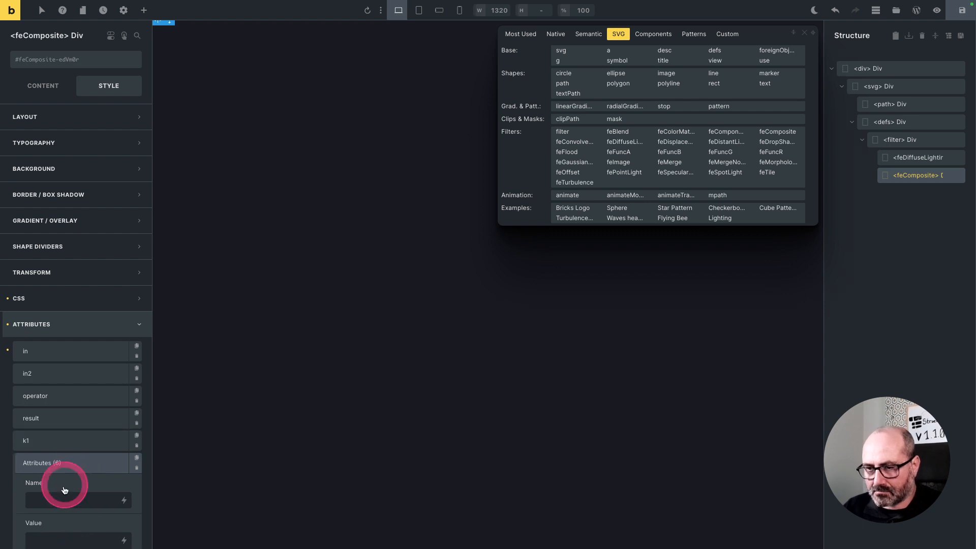
pyautogui.click(61, 499)
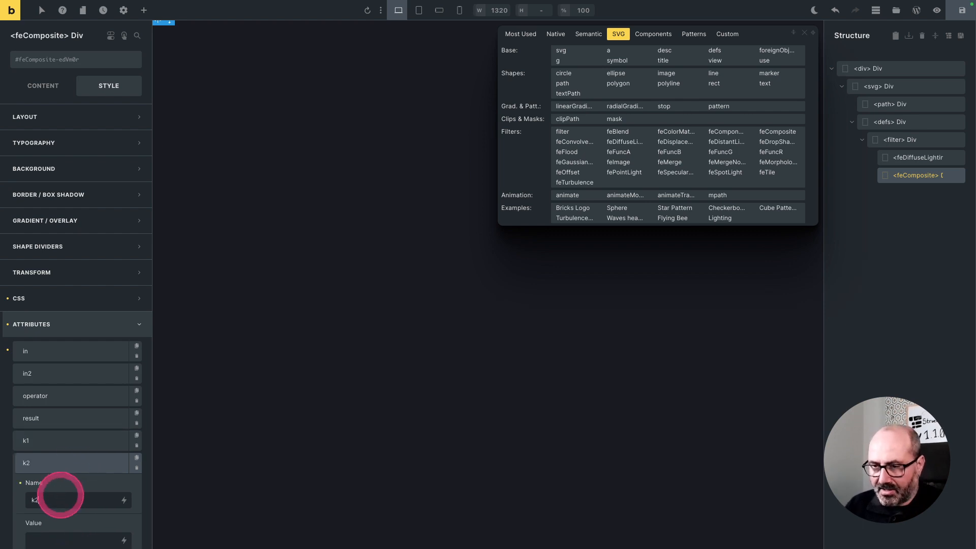
pyautogui.click(70, 463)
pyautogui.click(78, 494)
pyautogui.click(65, 522)
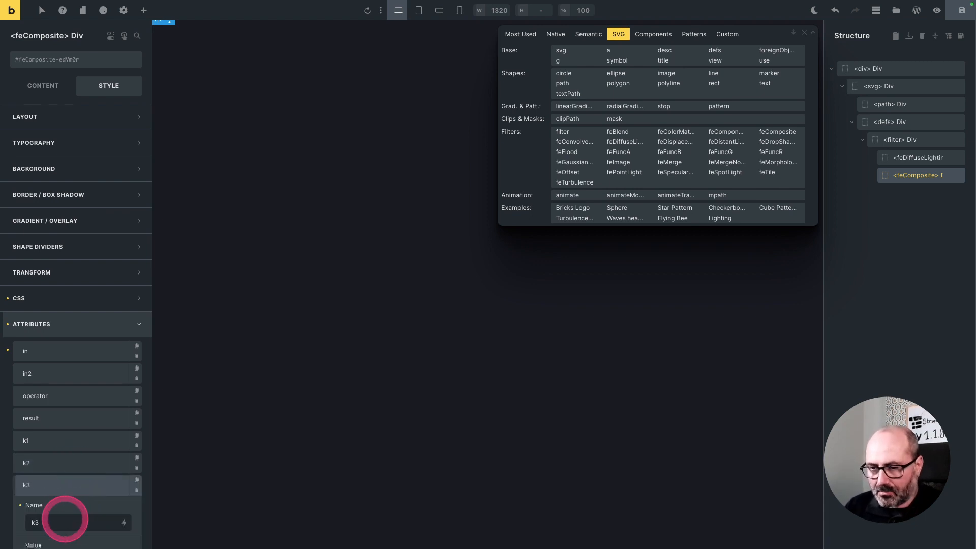
pyautogui.press('Tab')
pyautogui.write('0')
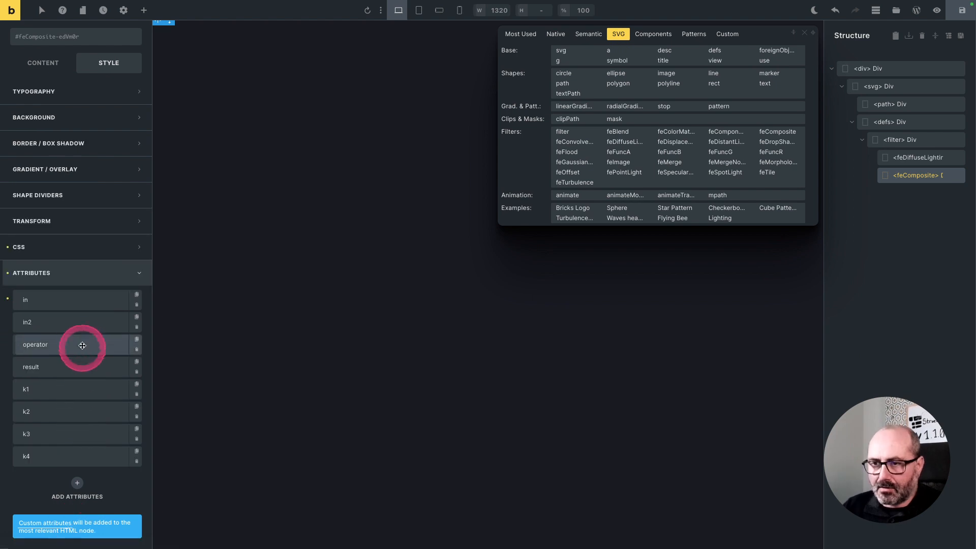
pyautogui.click(81, 341)
pyautogui.click(84, 285)
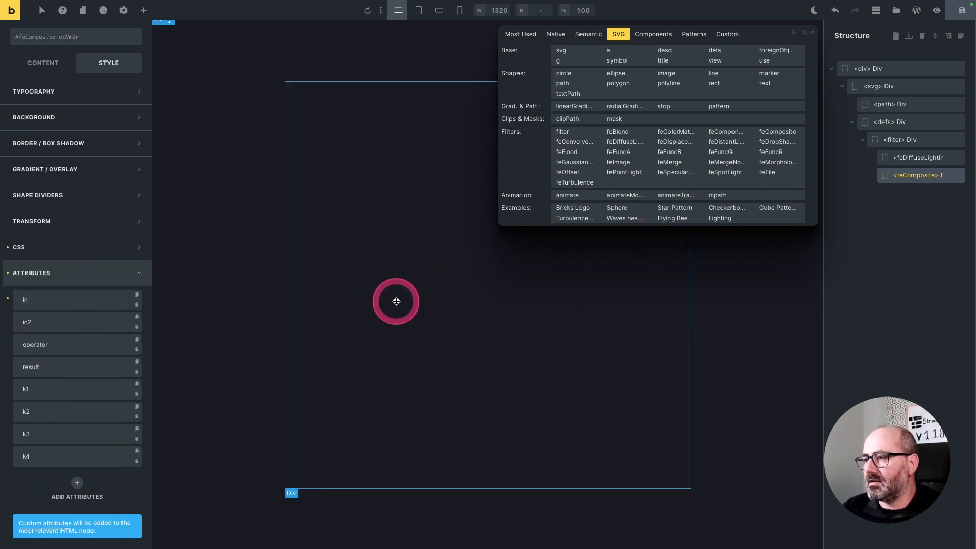
# Step: Add an fePointLight element inside the feDiffuseLighting element and close the list of SVG elements
pyautogui.click(918, 160)
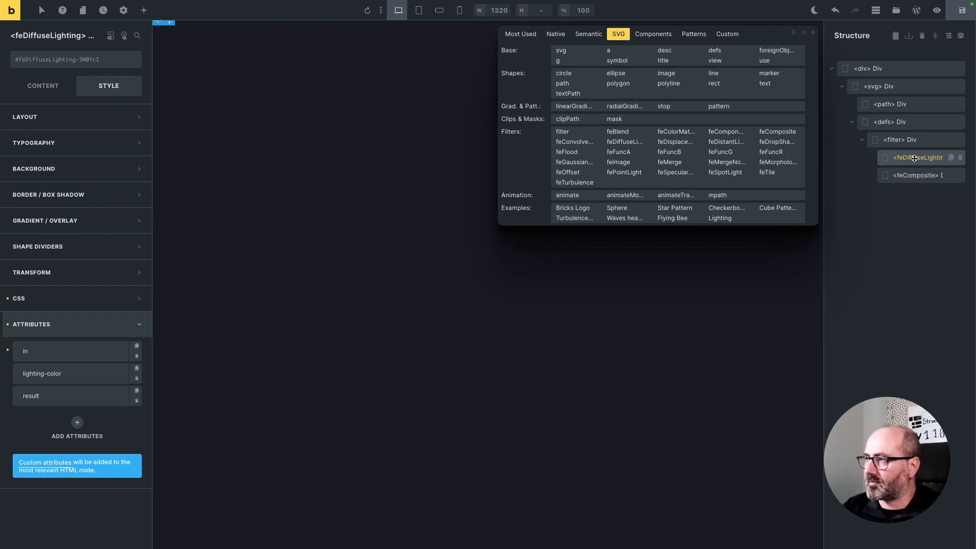
pyautogui.click(614, 175)
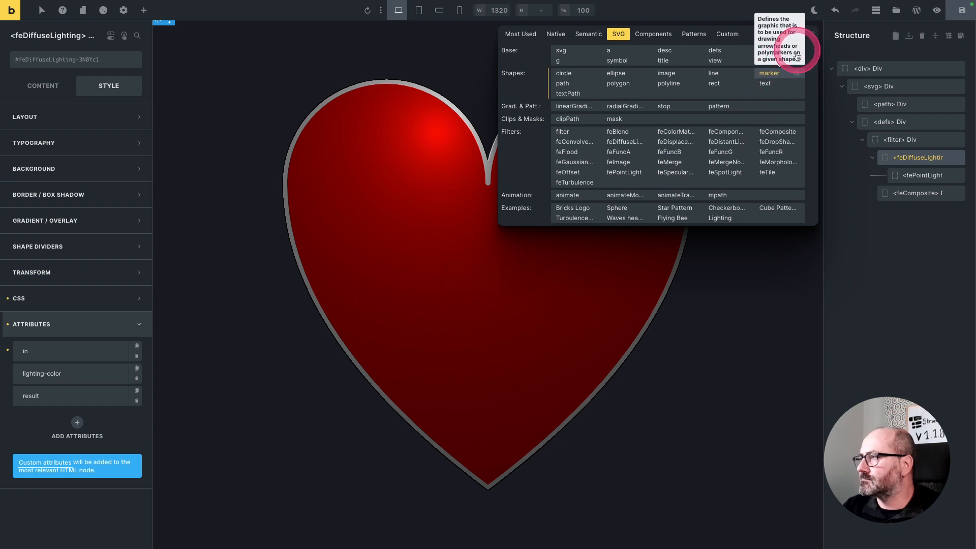
pyautogui.press('Escape')
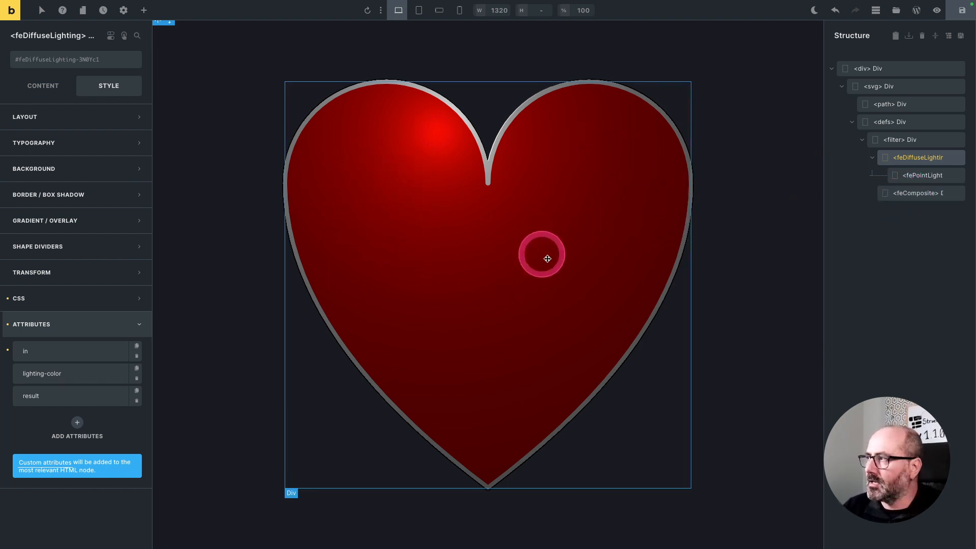
# Step: Set the fePointLight element's x attribute to 150 and its y attribute to 150
pyautogui.click(922, 175)
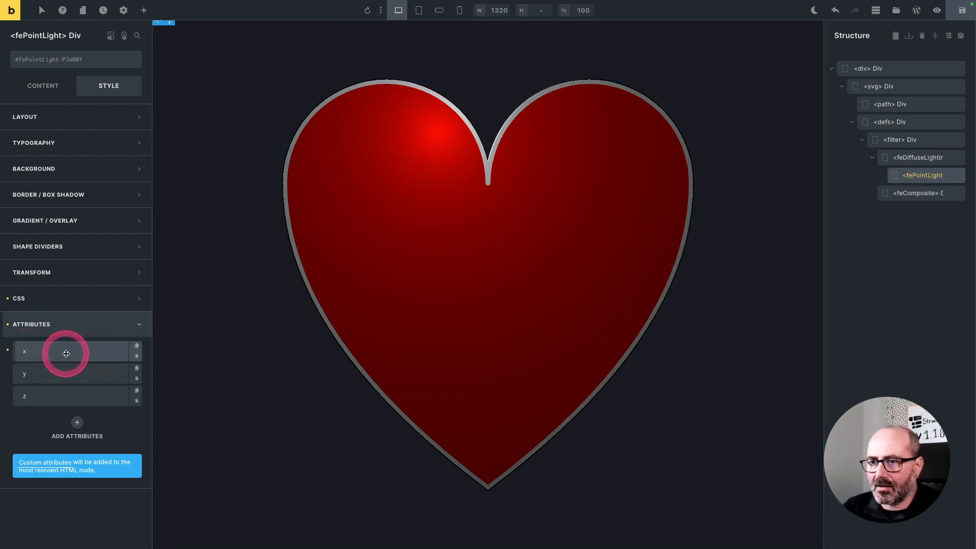
pyautogui.click(66, 353)
pyautogui.doubleClick(56, 428)
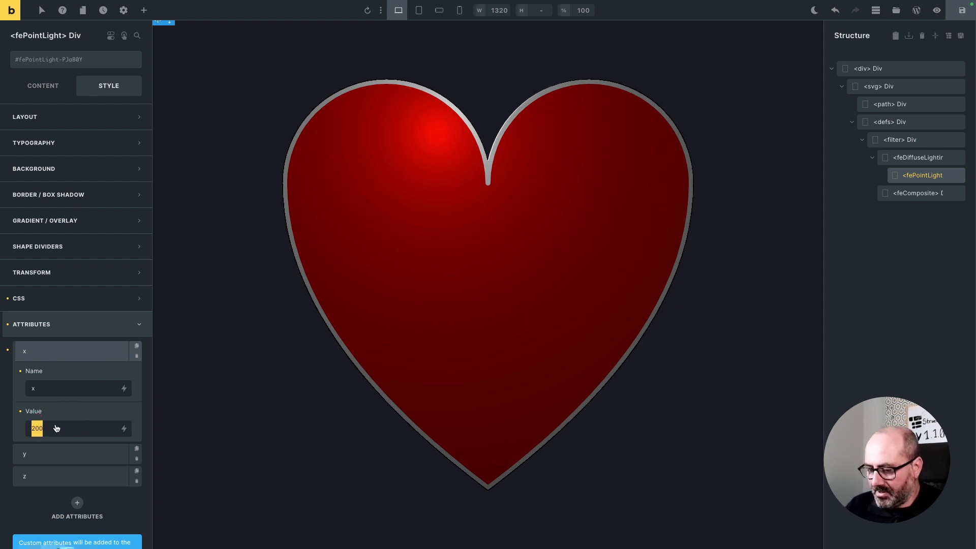
pyautogui.write('150')
pyautogui.click(53, 454)
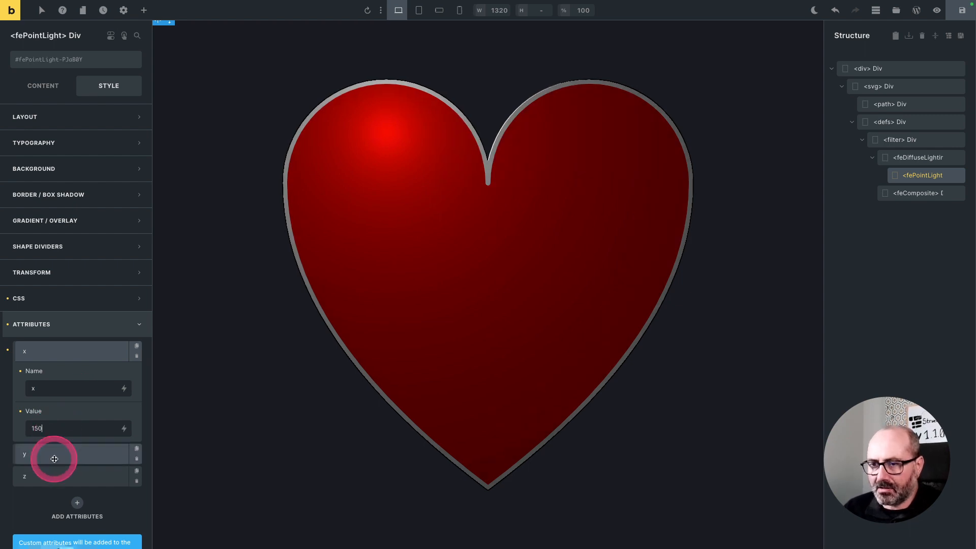
pyautogui.doubleClick(61, 452)
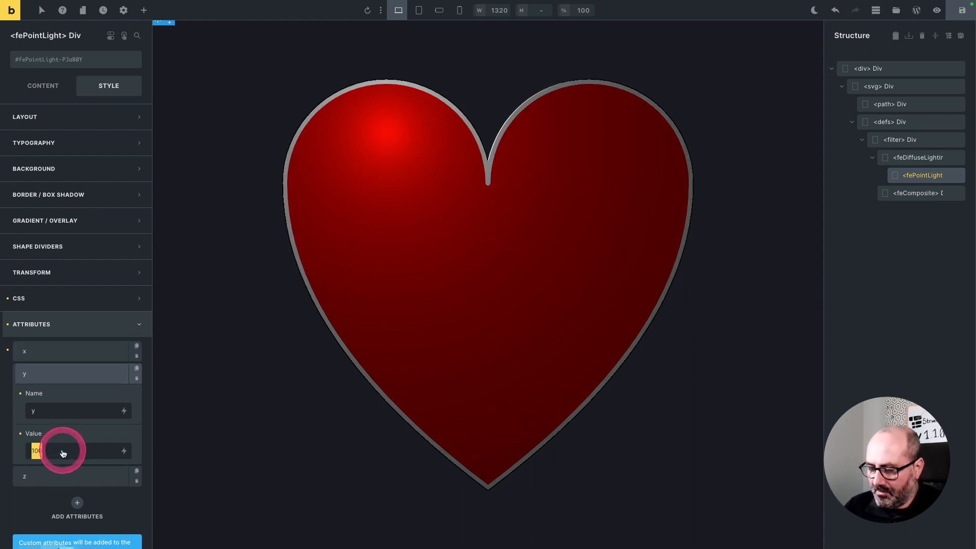
pyautogui.write('150')
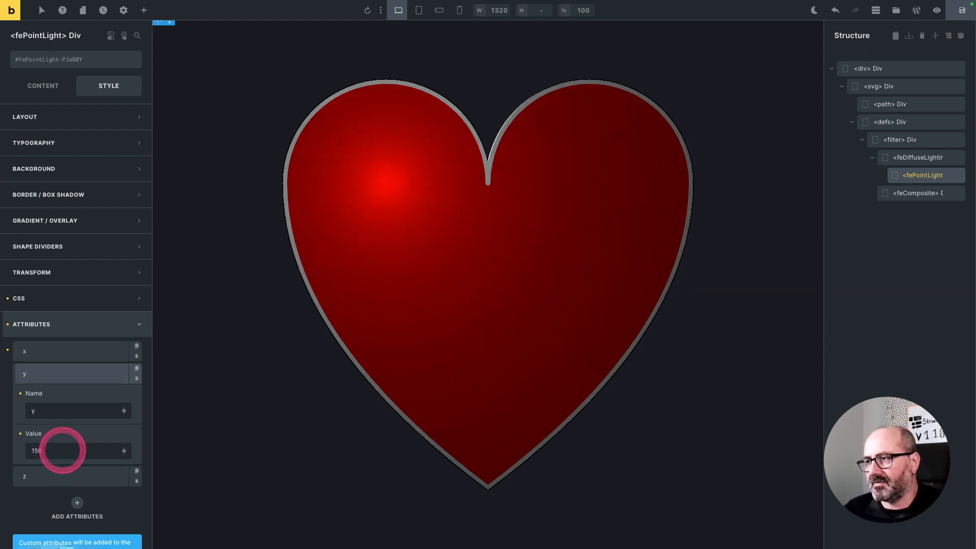
# Step: Set the fePointLight element's z attribute to 50
pyautogui.click(66, 470)
pyautogui.scroll(-1, 69, 448)
pyautogui.doubleClick(54, 453)
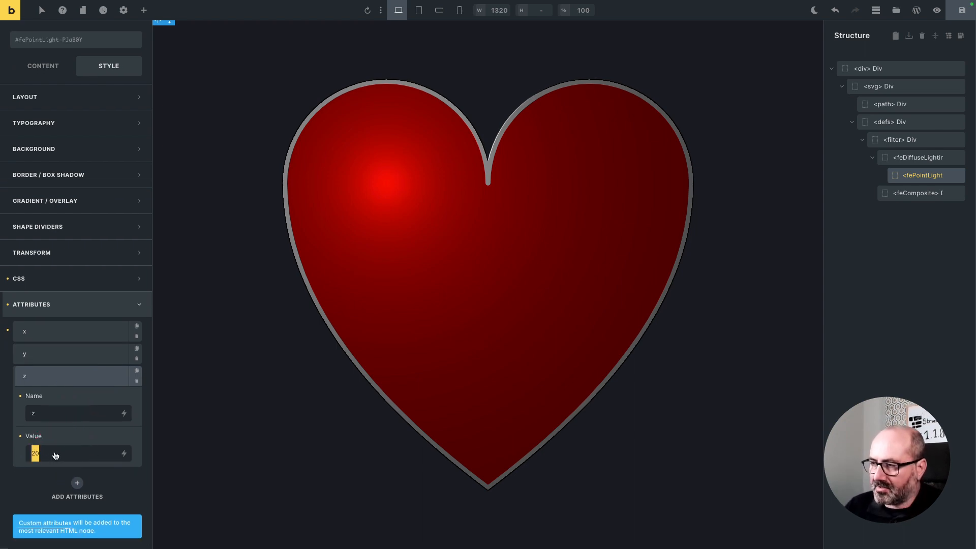
pyautogui.write('50')
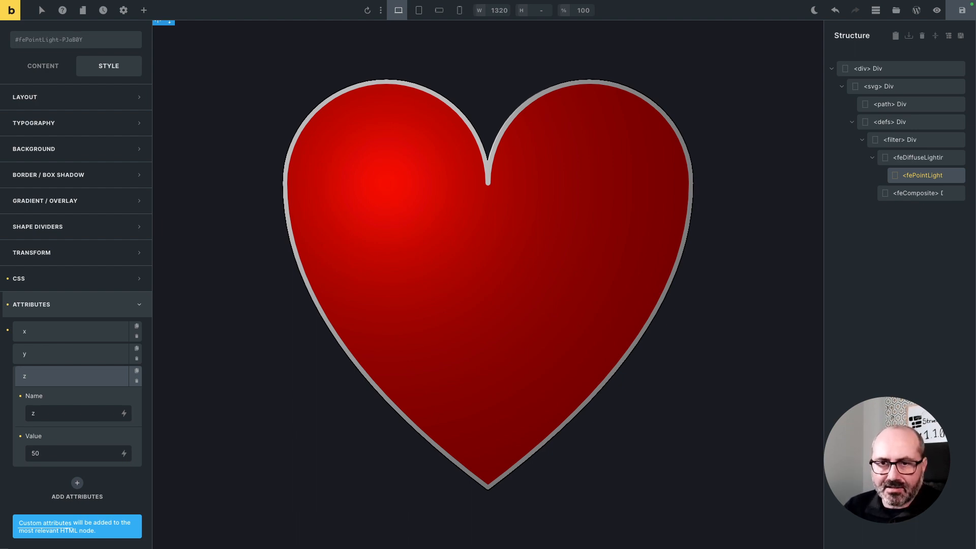
# Step: Try the feComposite element with k1 set to 0 and k2 set to 1
pyautogui.click(915, 194)
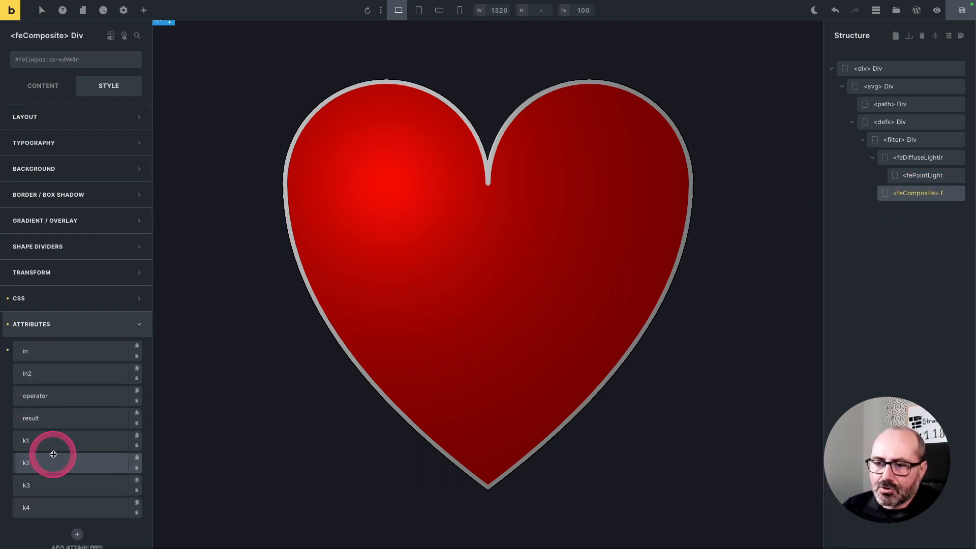
pyautogui.scroll(-1, 53, 456)
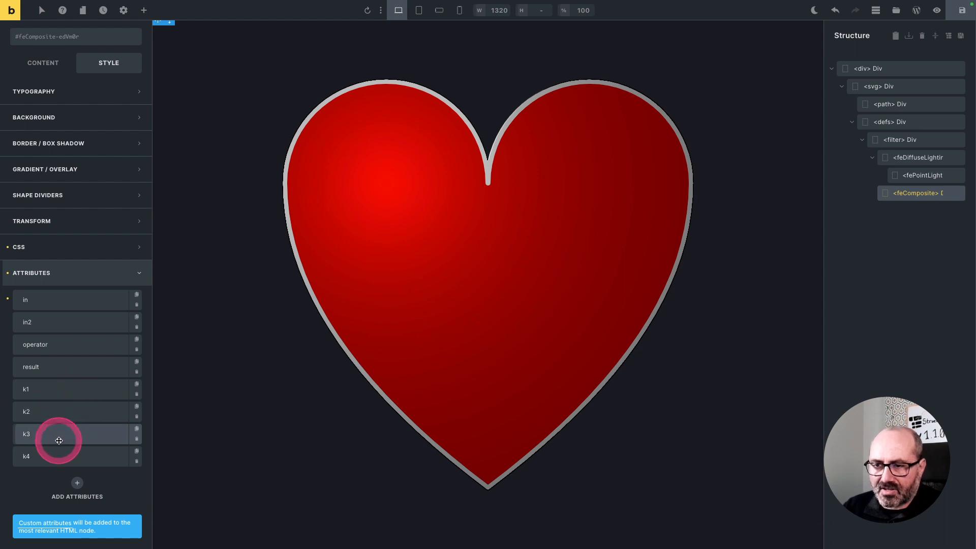
pyautogui.click(65, 392)
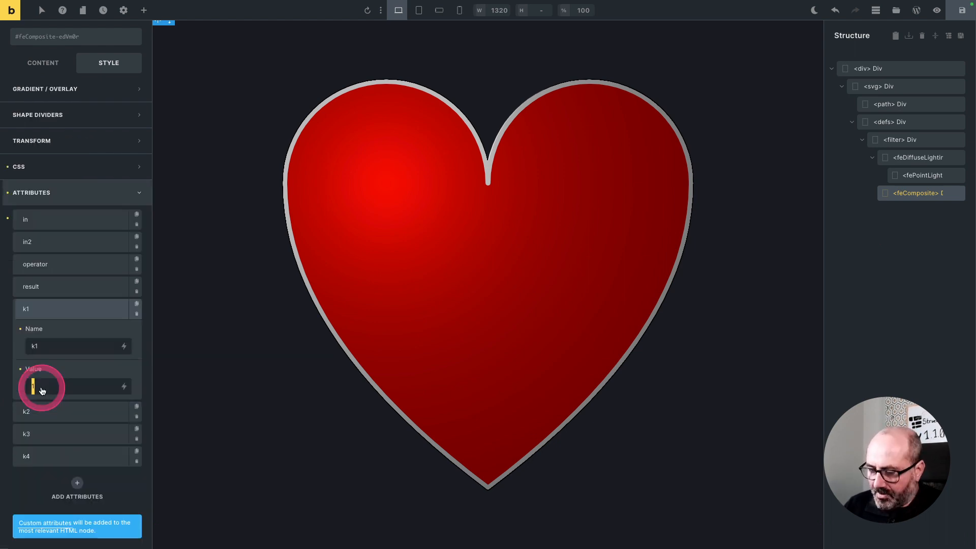
pyautogui.click(41, 410)
pyautogui.doubleClick(46, 413)
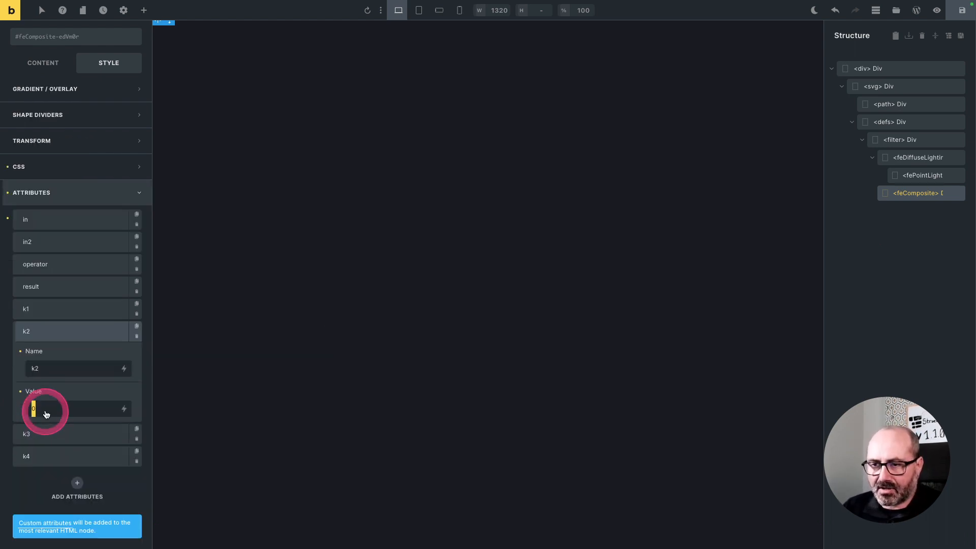
pyautogui.write('1')
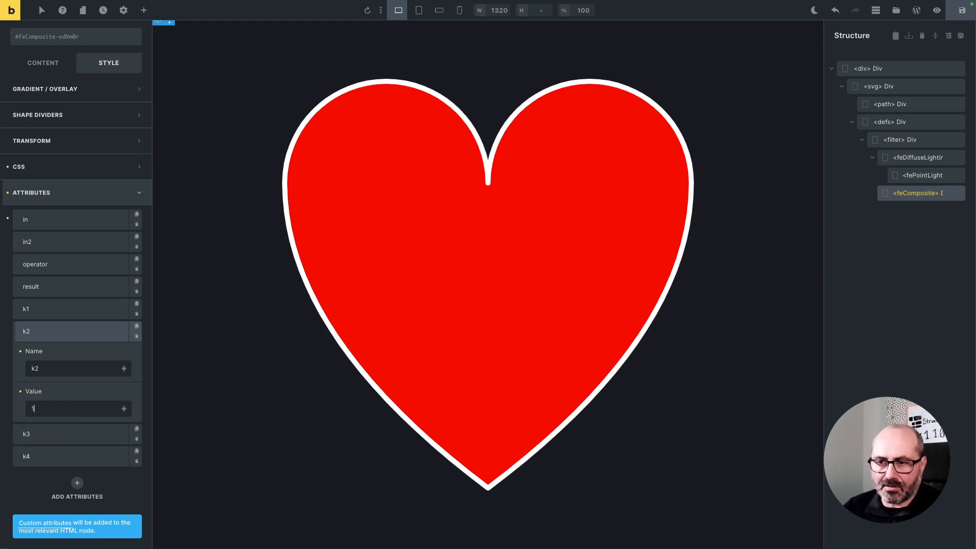
# Step: Reset the feComposite element's k2 to 0 and try a k3 value of 1 before returning it to 0
pyautogui.click(44, 407)
pyautogui.click(46, 432)
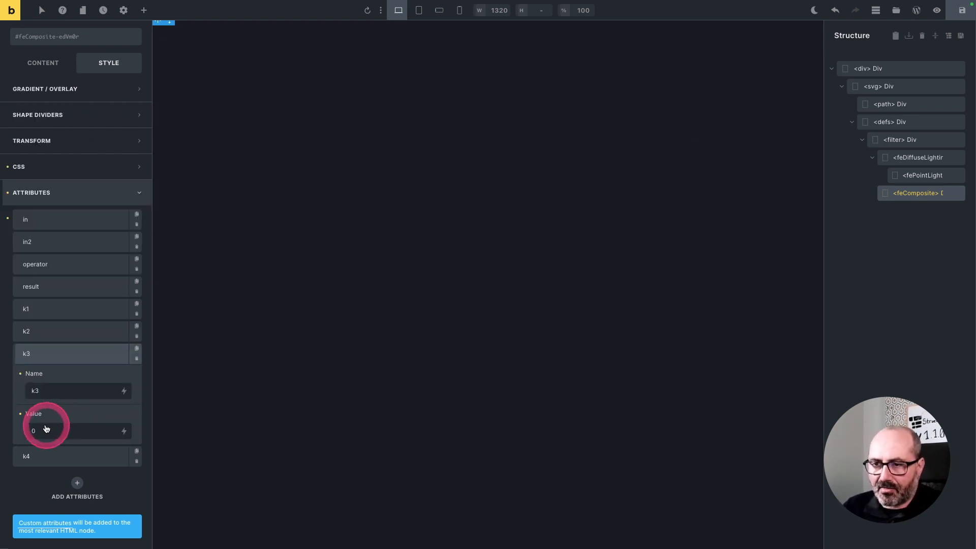
pyautogui.doubleClick(46, 430)
pyautogui.write('1')
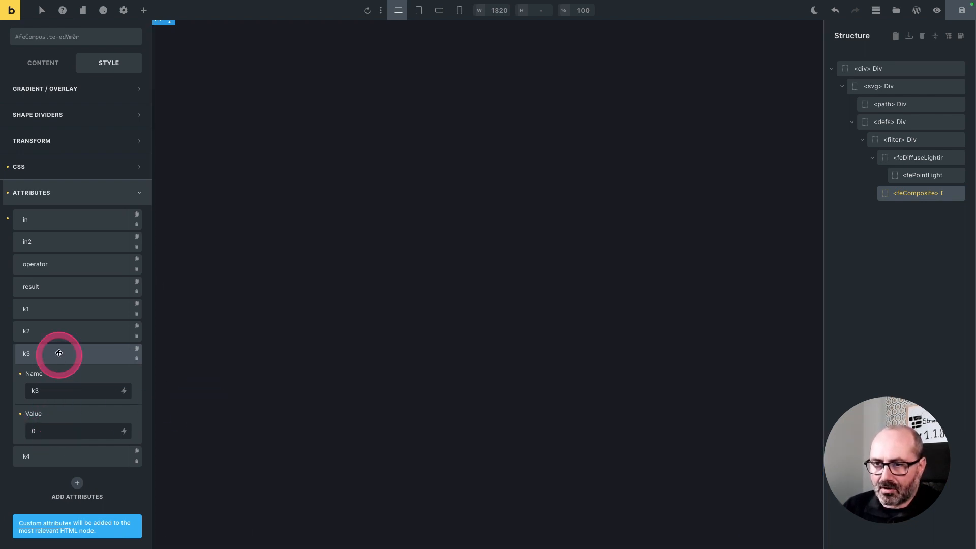
# Step: Restore the feComposite element's k1 value to 1
pyautogui.click(61, 310)
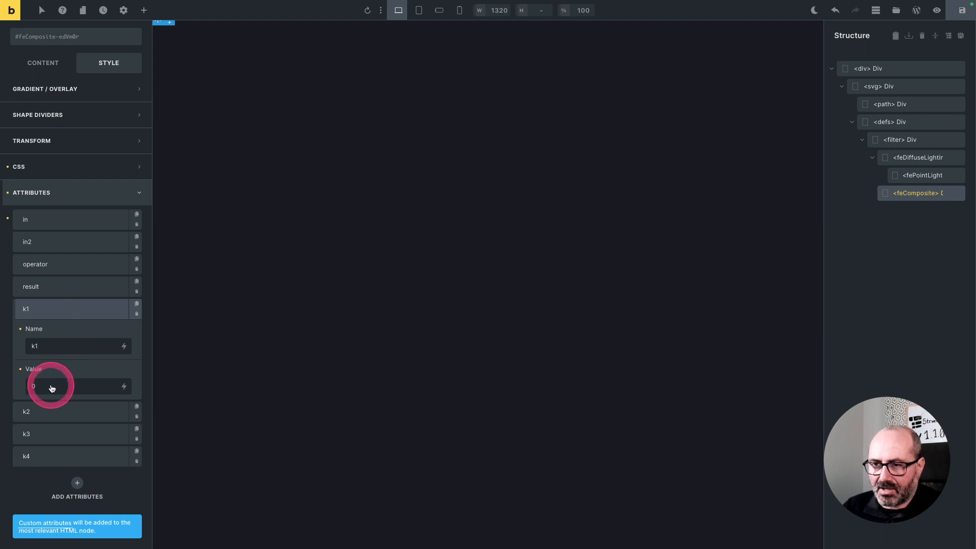
pyautogui.doubleClick(52, 388)
pyautogui.write('1')
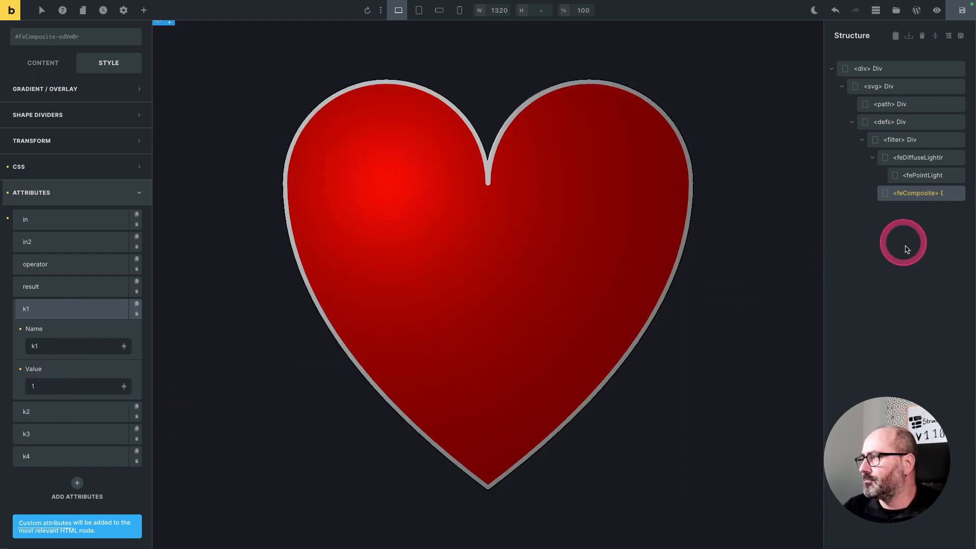
# Step: Add a feDropShadow element inside the filter element, after the feComposite element
pyautogui.click(907, 249)
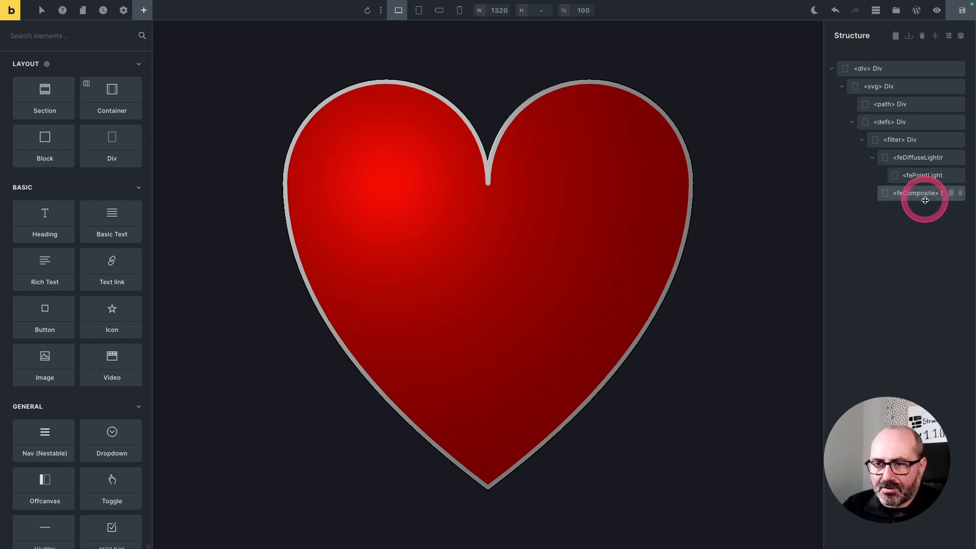
pyautogui.click(910, 140)
pyautogui.click(936, 35)
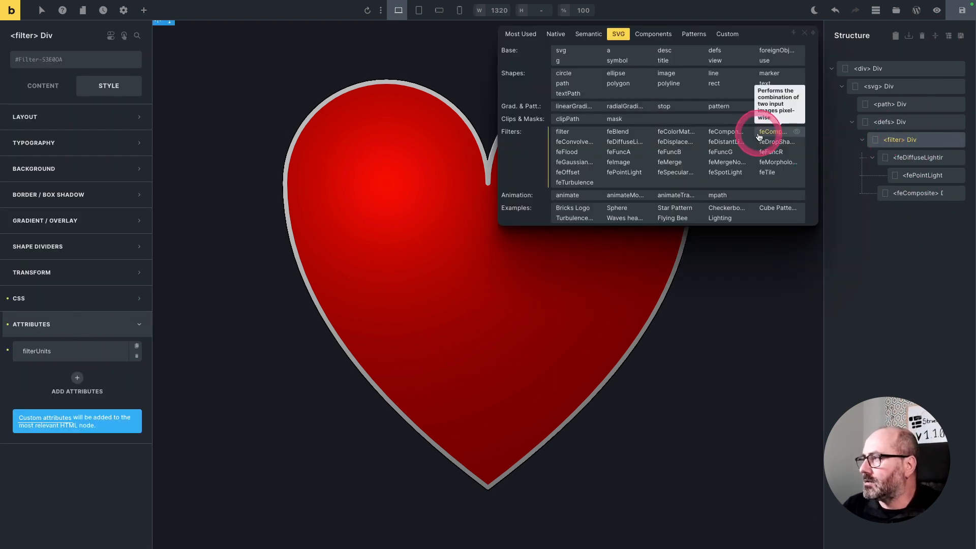
pyautogui.click(780, 146)
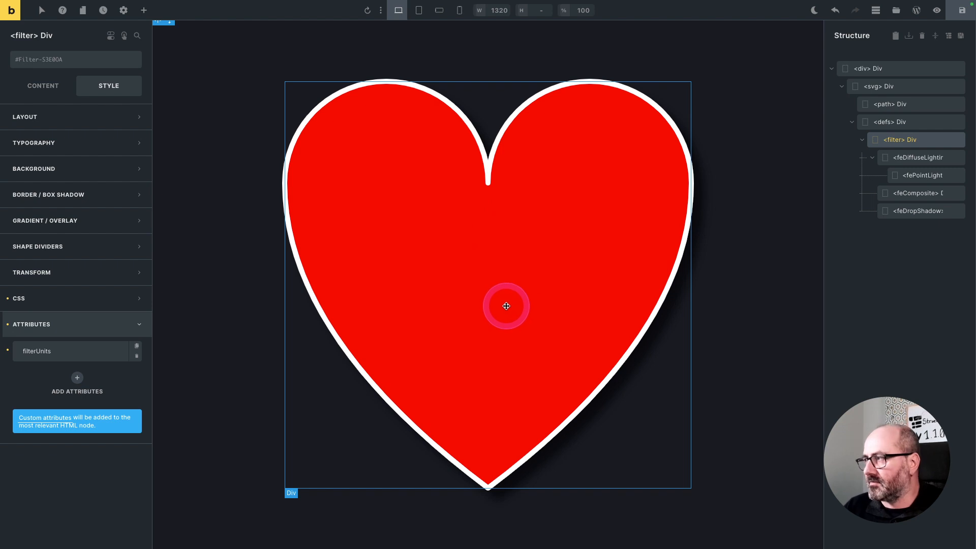
# Step: Copy the value of the feComposite element's result attribute
pyautogui.click(918, 212)
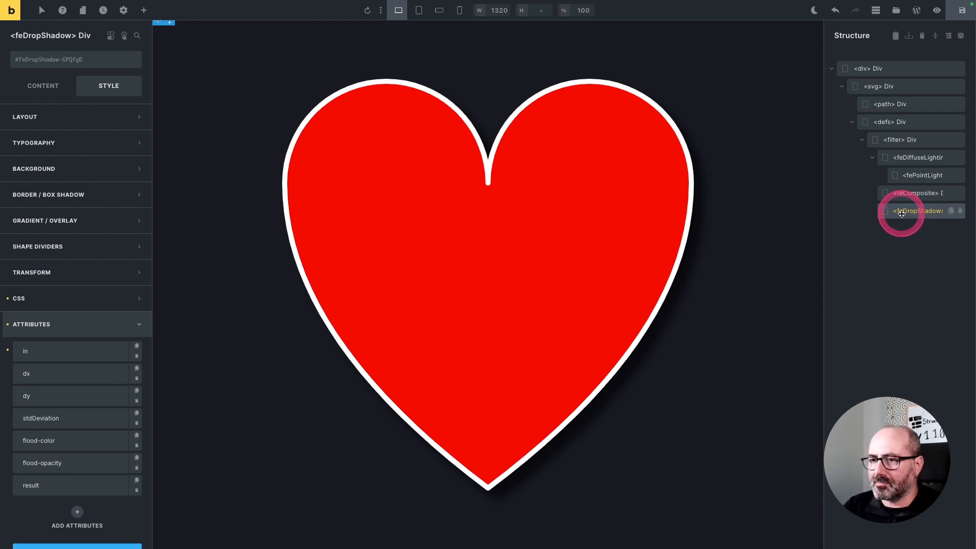
pyautogui.click(63, 351)
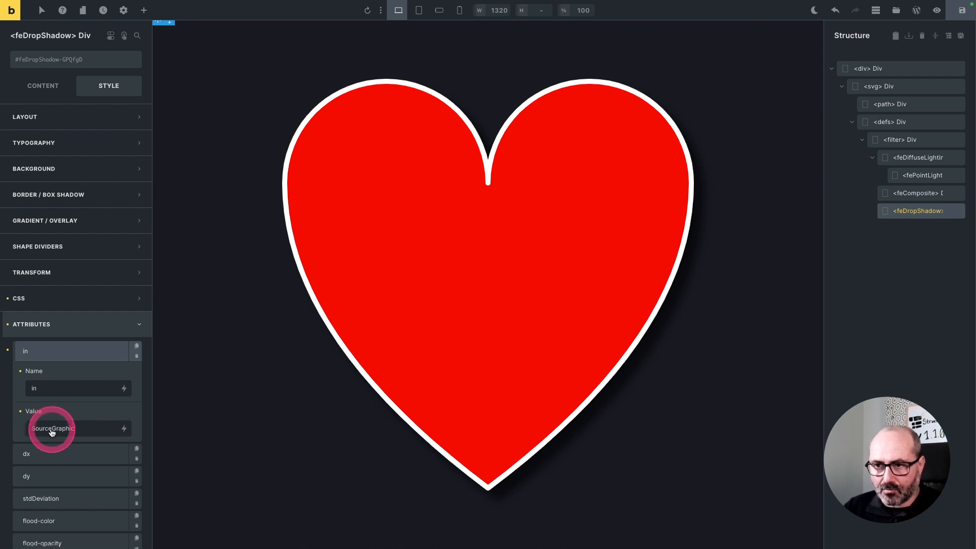
pyautogui.click(925, 154)
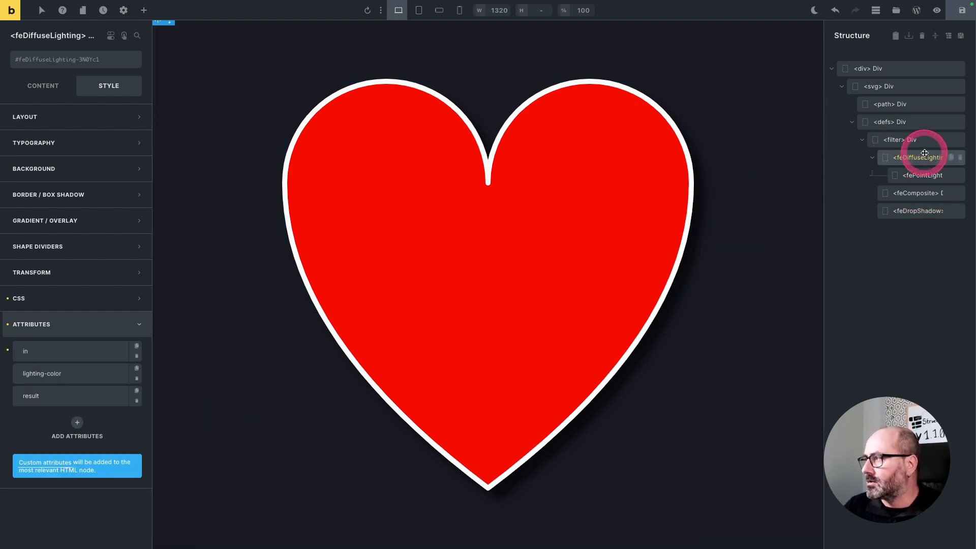
pyautogui.click(916, 194)
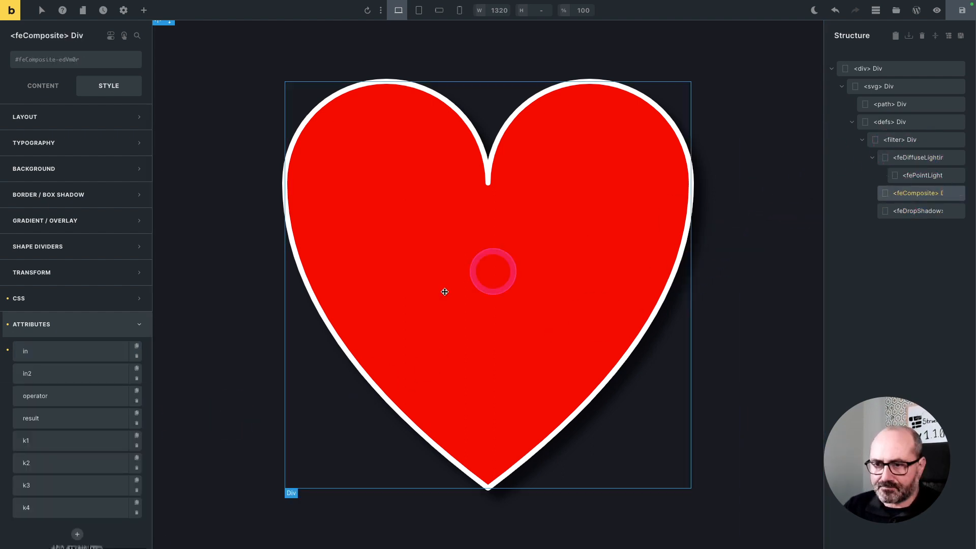
pyautogui.click(46, 417)
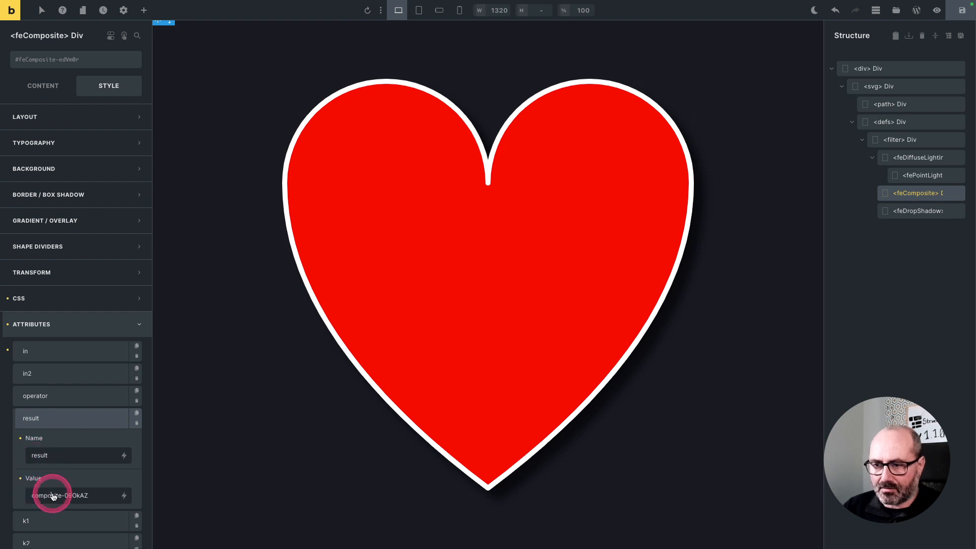
pyautogui.tripleClick(50, 496)
pyautogui.hotkey('ctrl', 'c')
# Step: Set the feDropShadow element's in attribute to the copied feComposite result, composite-09OkAZ
pyautogui.click(898, 211)
pyautogui.click(45, 350)
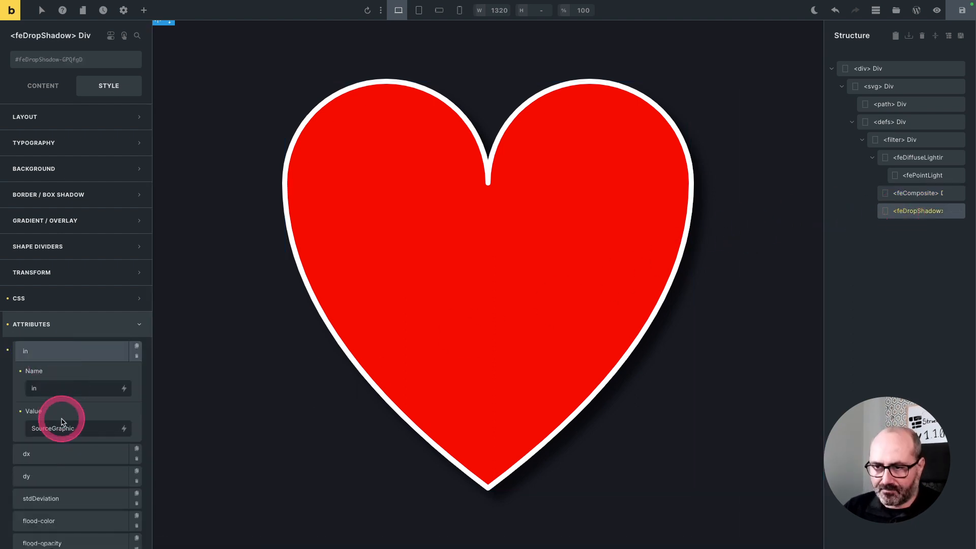
pyautogui.tripleClick(61, 428)
pyautogui.hotkey('ctrl', 'v')
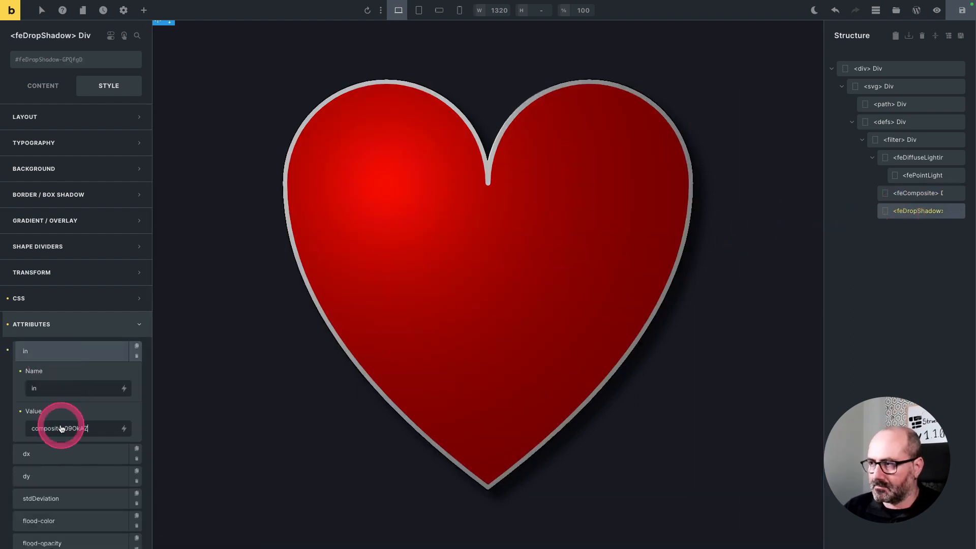
pyautogui.click(98, 350)
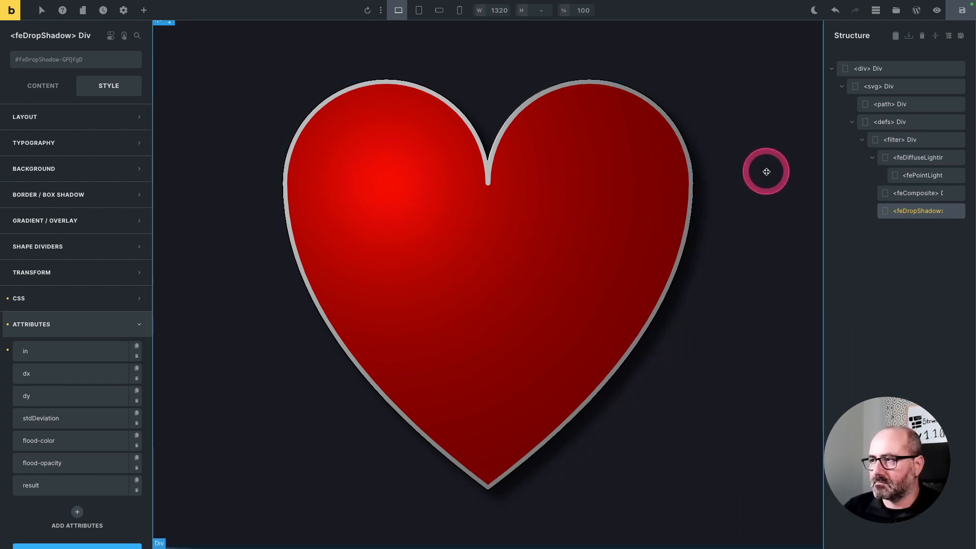
# Step: Switch to the front-end page in the browser and inspect the heart SVG's markup, including its path, defs and filter elements
pyautogui.hotkey('ctrl', 'Right')
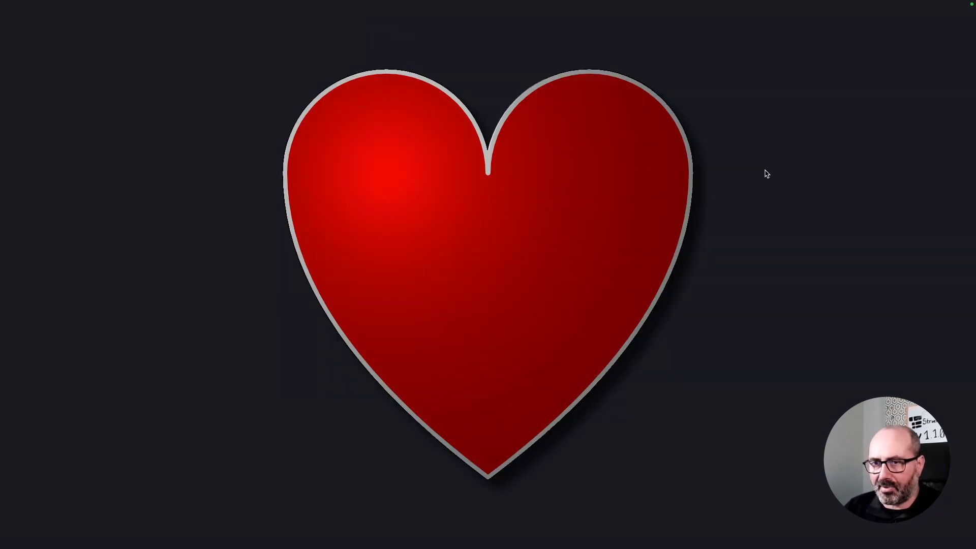
pyautogui.press('alt+super+i')
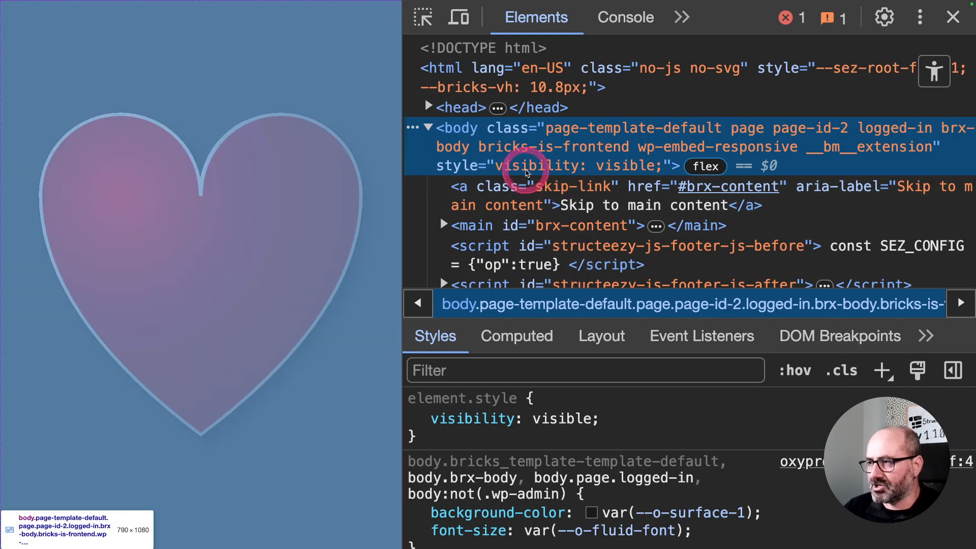
pyautogui.scroll(-3, 521, 171)
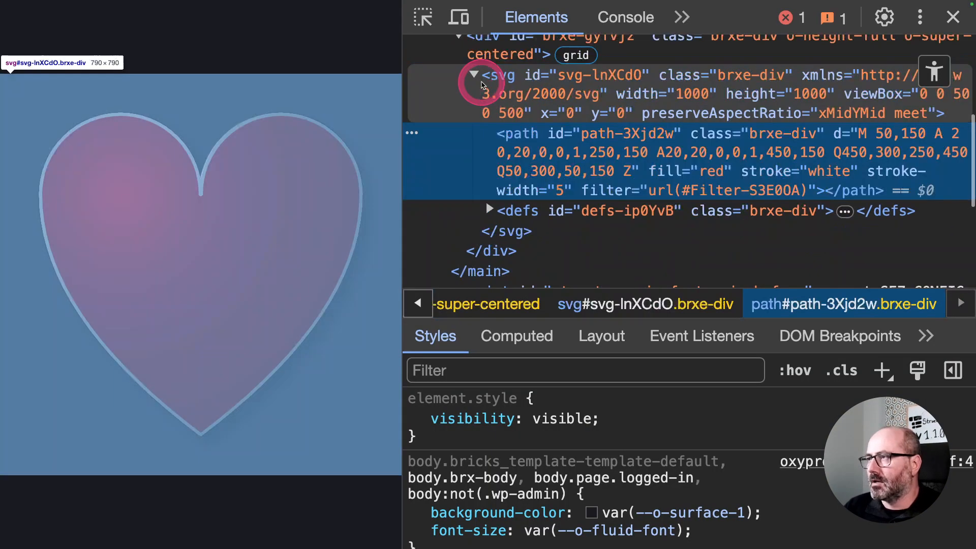
pyautogui.click(489, 211)
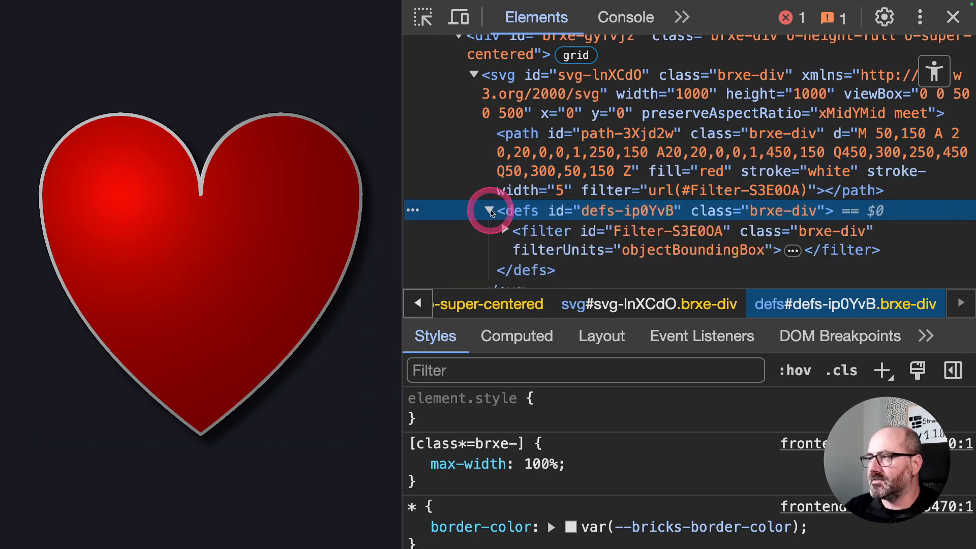
pyautogui.scroll(-1, 600, 216)
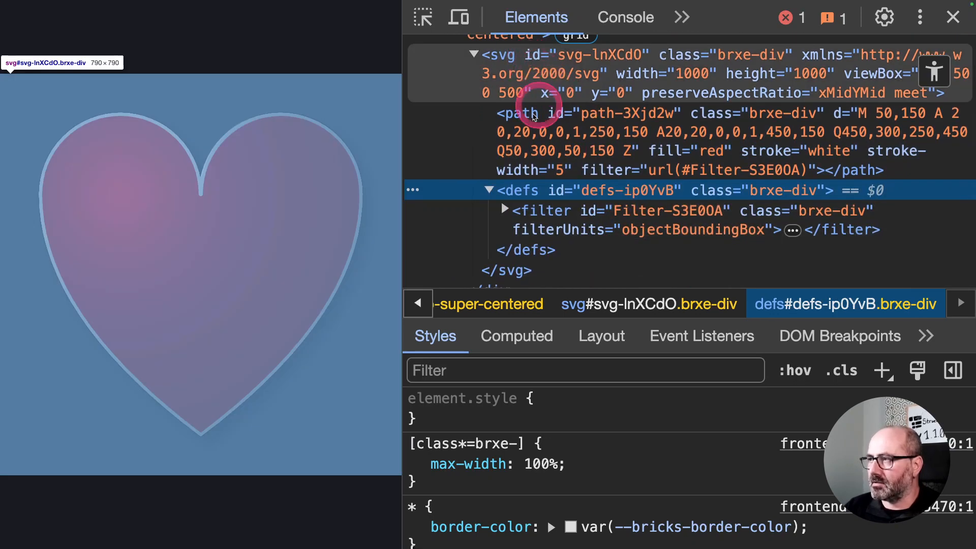
pyautogui.scroll(-3, 532, 122)
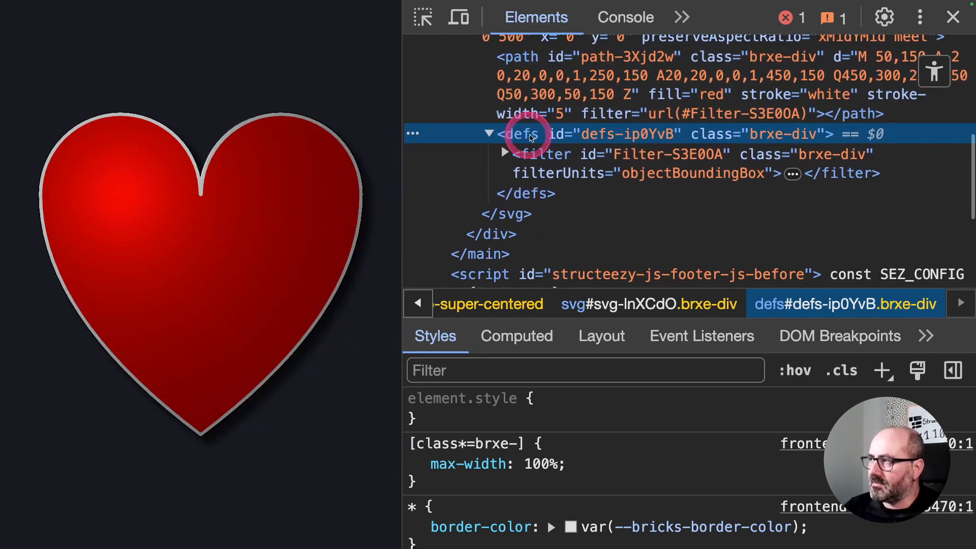
pyautogui.click(504, 153)
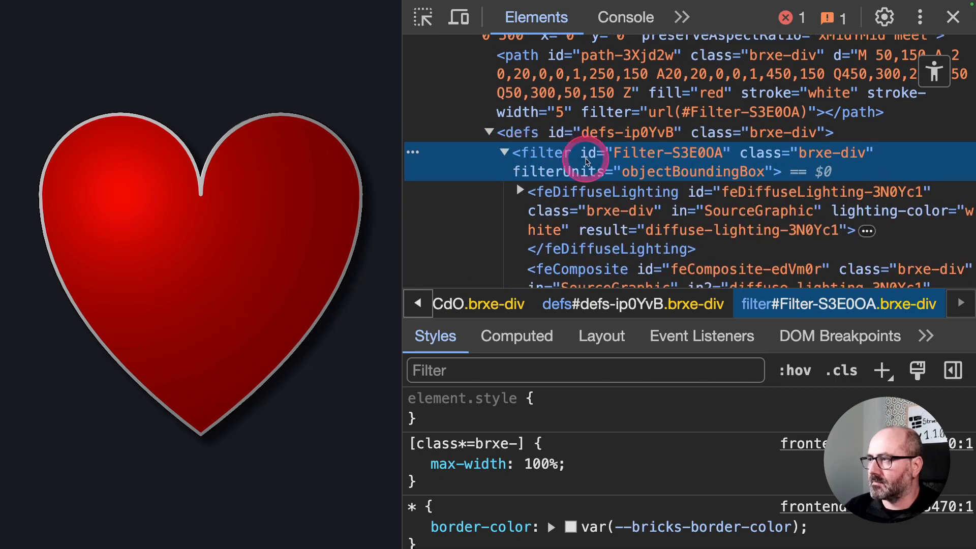
pyautogui.scroll(-3, 586, 161)
pyautogui.scroll(-5, 586, 204)
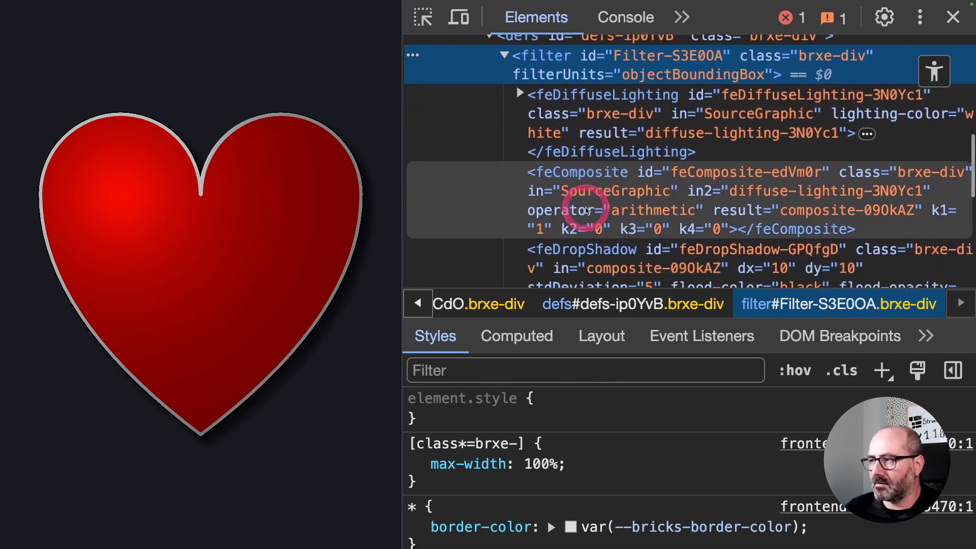
pyautogui.scroll(2, 612, 189)
pyautogui.scroll(5, 612, 189)
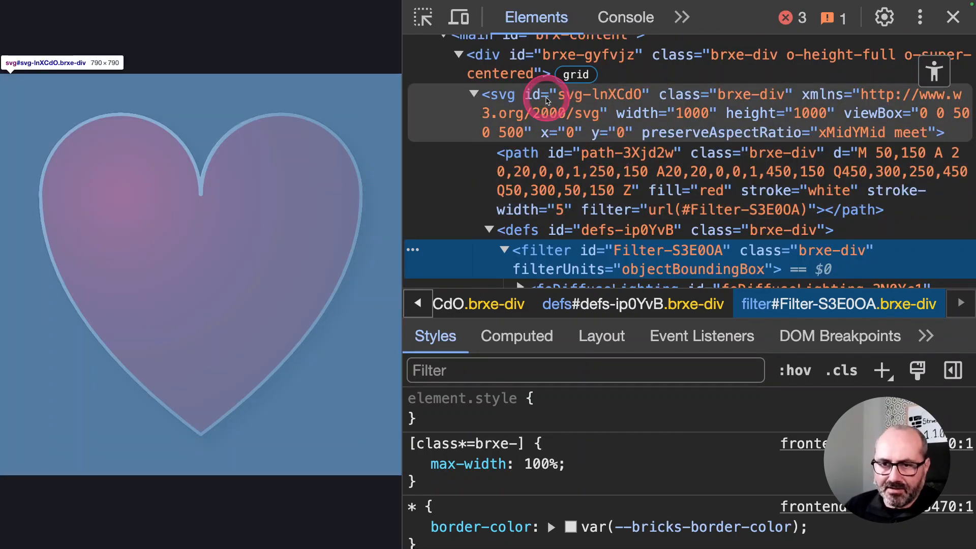
# Step: Copy the heart's svg element from the inspected page markup
pyautogui.rightClick(518, 98)
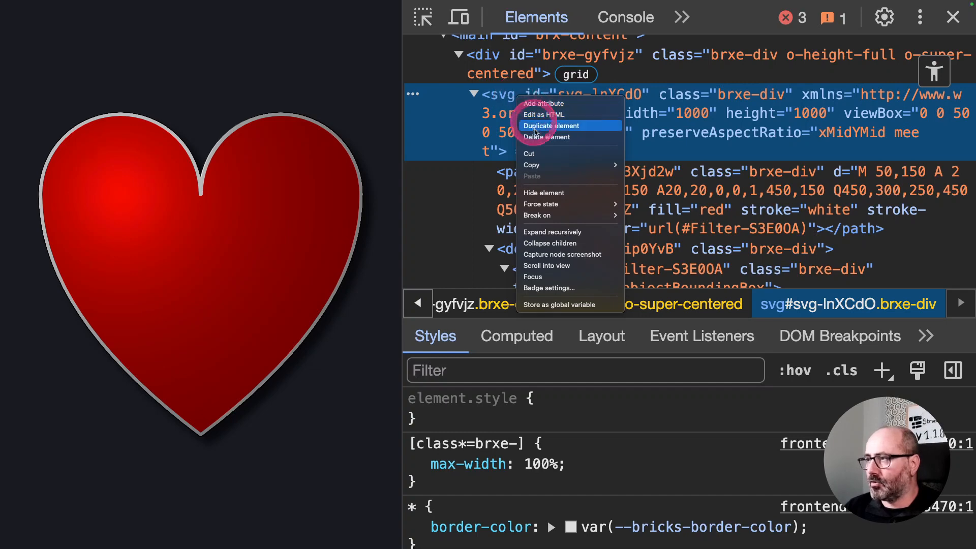
pyautogui.moveTo(536, 167)
pyautogui.click(646, 166)
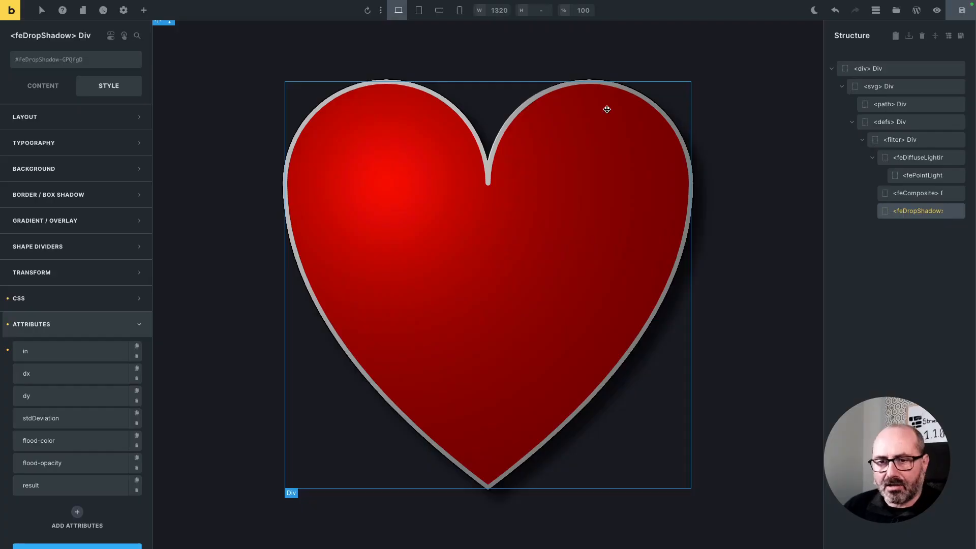
# Step: Return to the Bricks builder, remove the heart structure from the canvas and add a Basic Text element
pyautogui.click(923, 40)
pyautogui.click(114, 216)
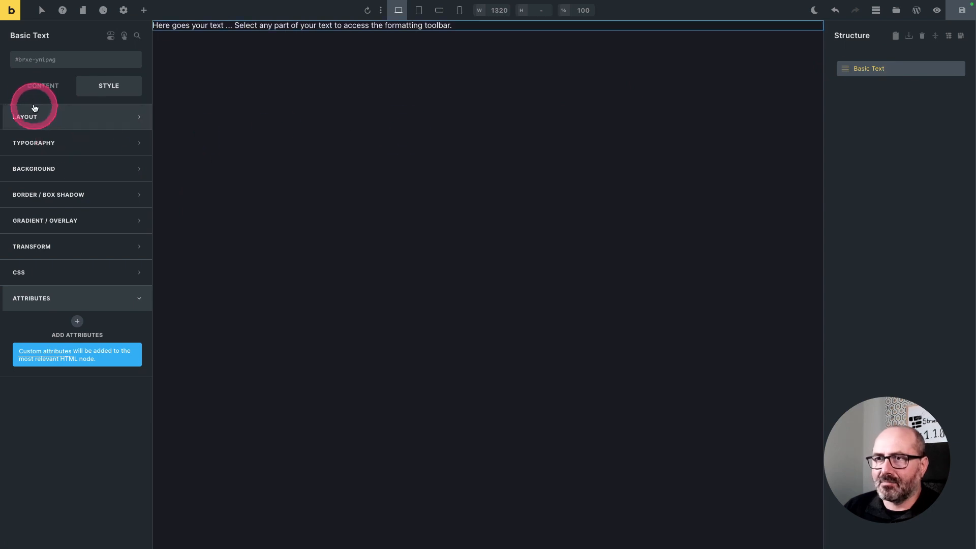
# Step: Fill the Basic Text element with three placeholder sentences and copy the passage from "Cillum" to "aliqua"
pyautogui.click(42, 85)
pyautogui.rightClick(53, 124)
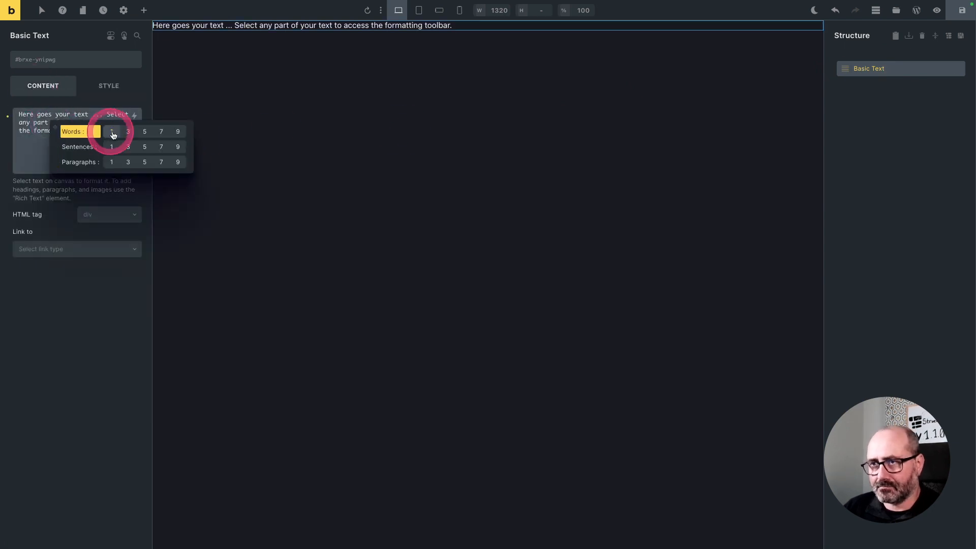
pyautogui.click(132, 147)
pyautogui.moveTo(127, 155); pyautogui.dragTo(49, 138)
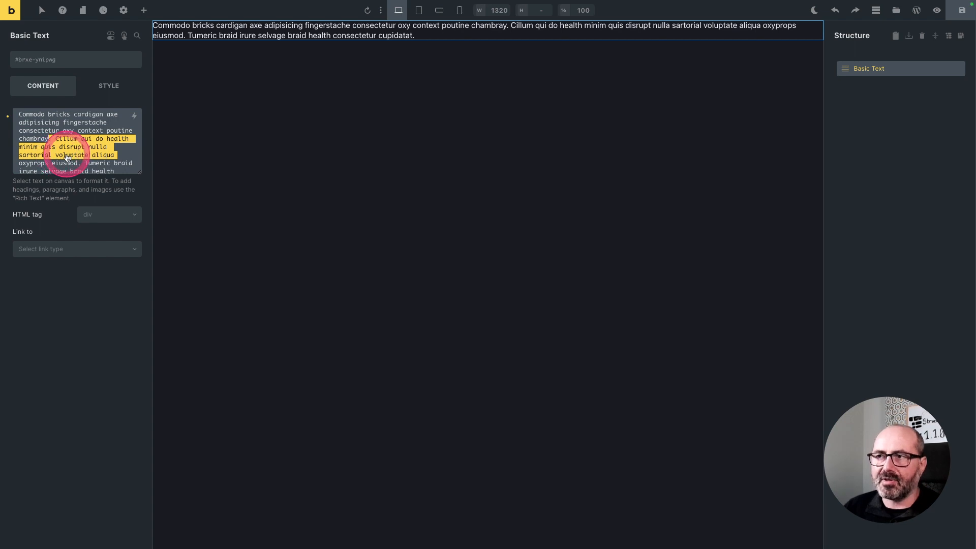
pyautogui.click(248, 170)
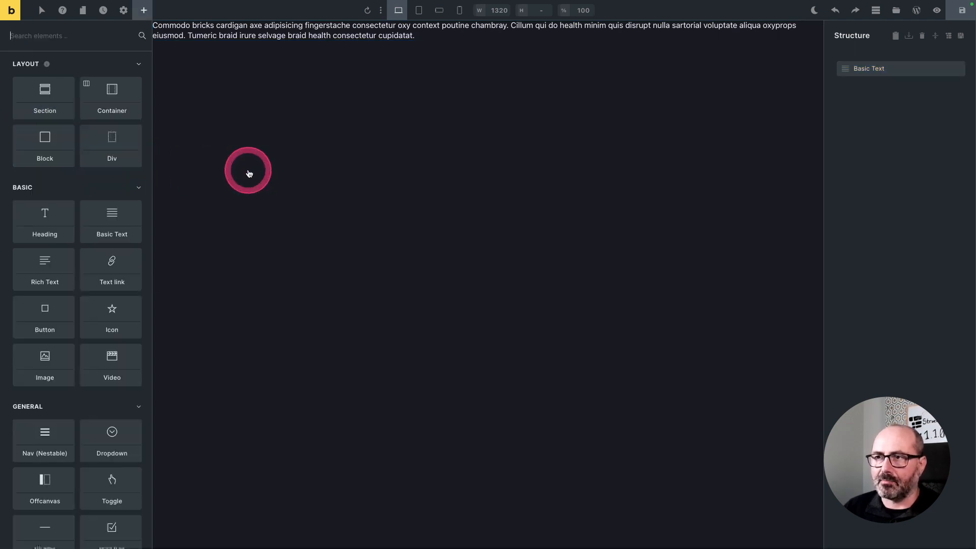
# Step: Insert an SVG rect element after the Basic Text element
pyautogui.click(905, 68)
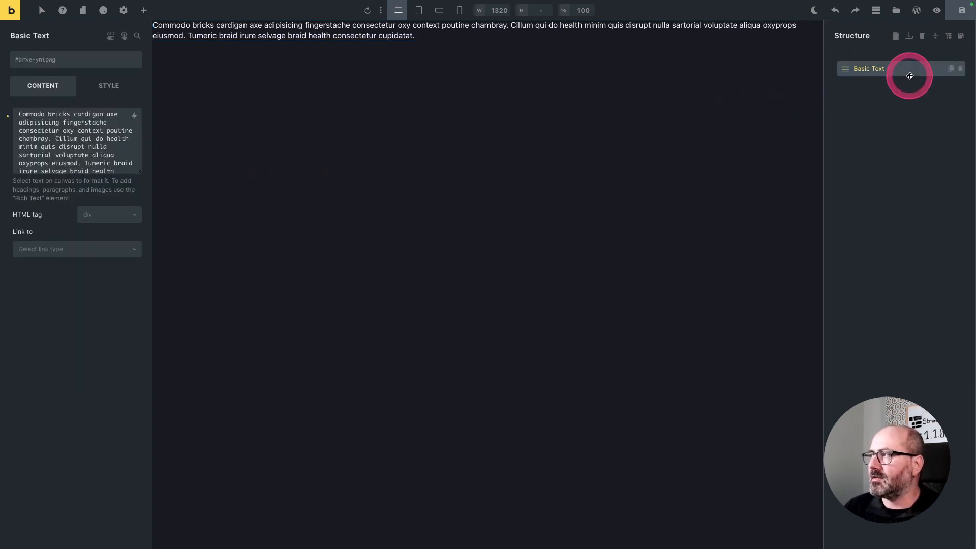
pyautogui.click(949, 36)
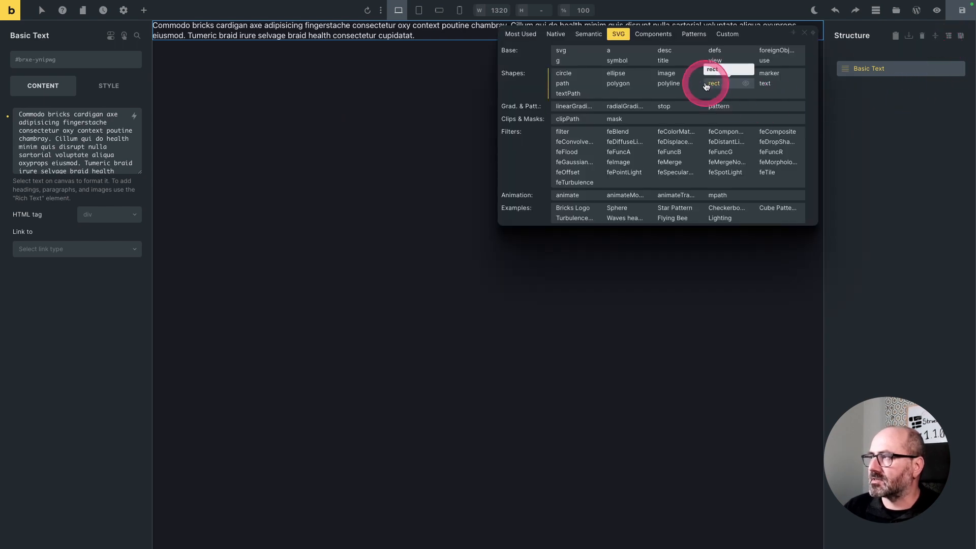
pyautogui.click(715, 84)
pyautogui.click(899, 86)
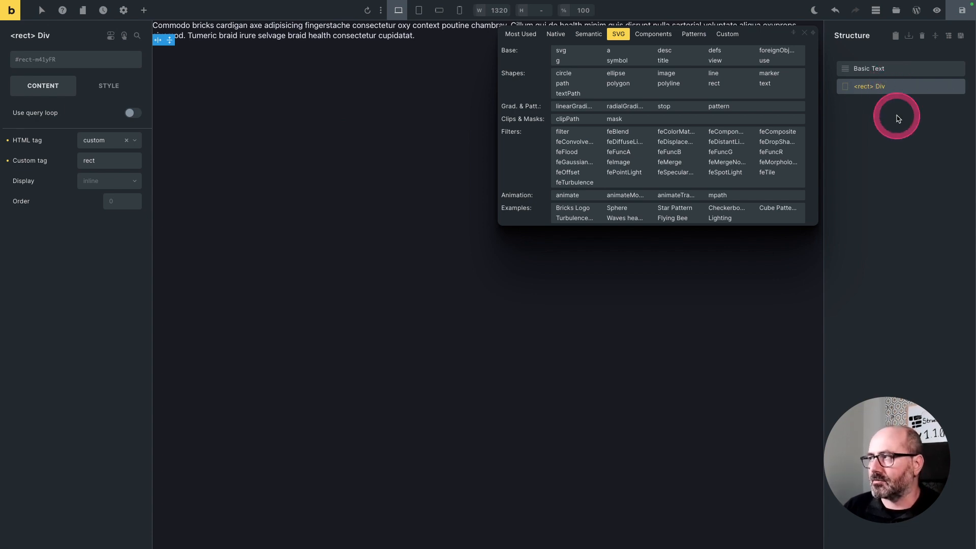
# Step: Replace the Basic Text element's entire content with the copied passage starting with "Cillum qui do health"
pyautogui.click(890, 70)
pyautogui.click(107, 152)
pyautogui.press('super+a')
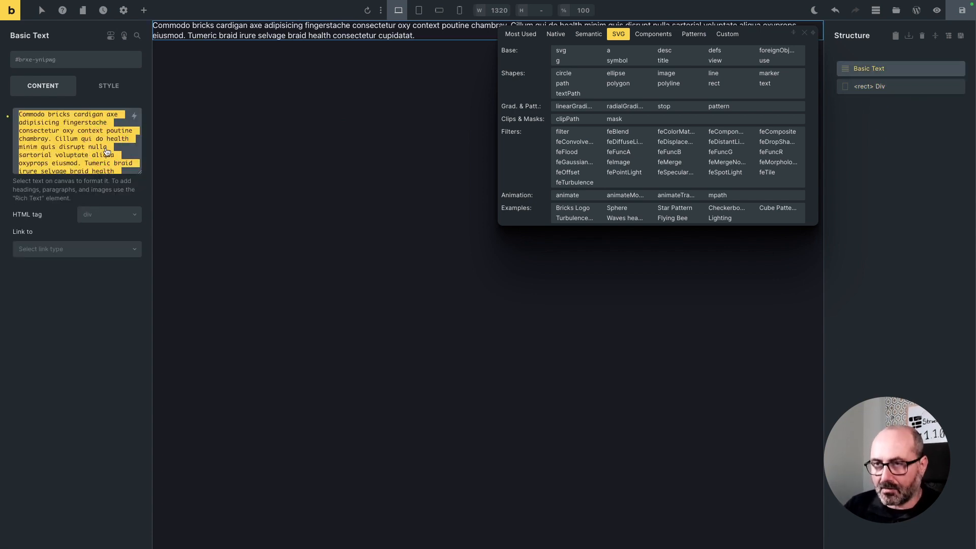
pyautogui.press('BackSpace')
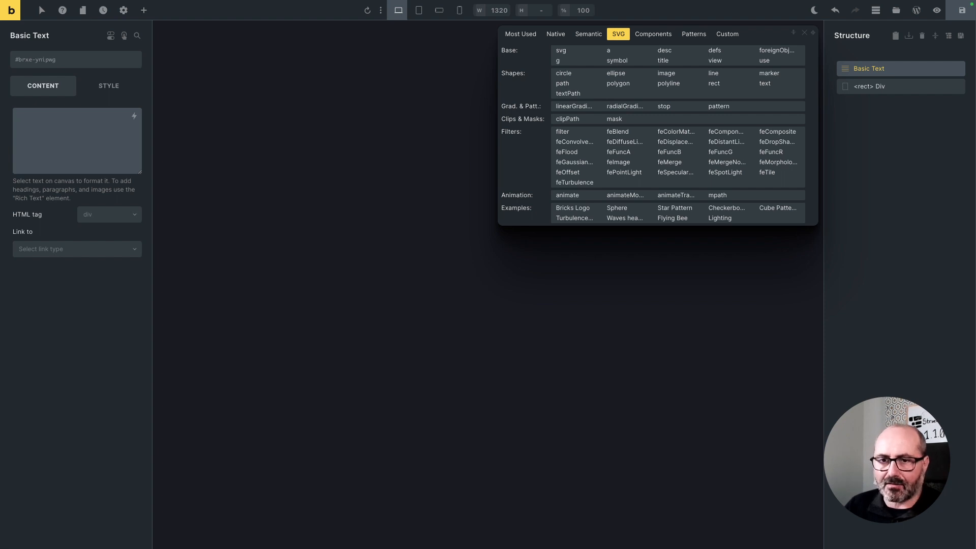
pyautogui.hotkey('ctrl', 'v')
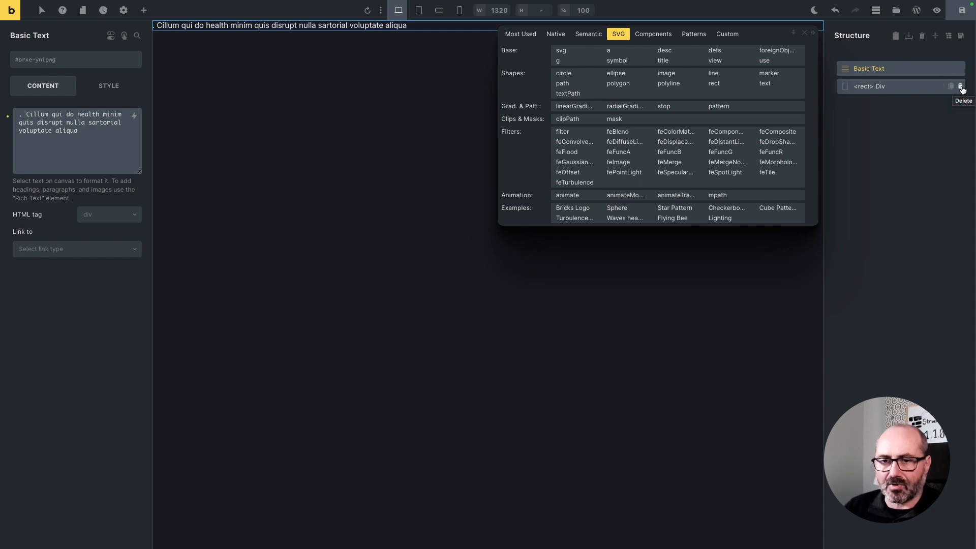
# Step: Delete the rect element and the Basic Text element from the structure
pyautogui.click(961, 86)
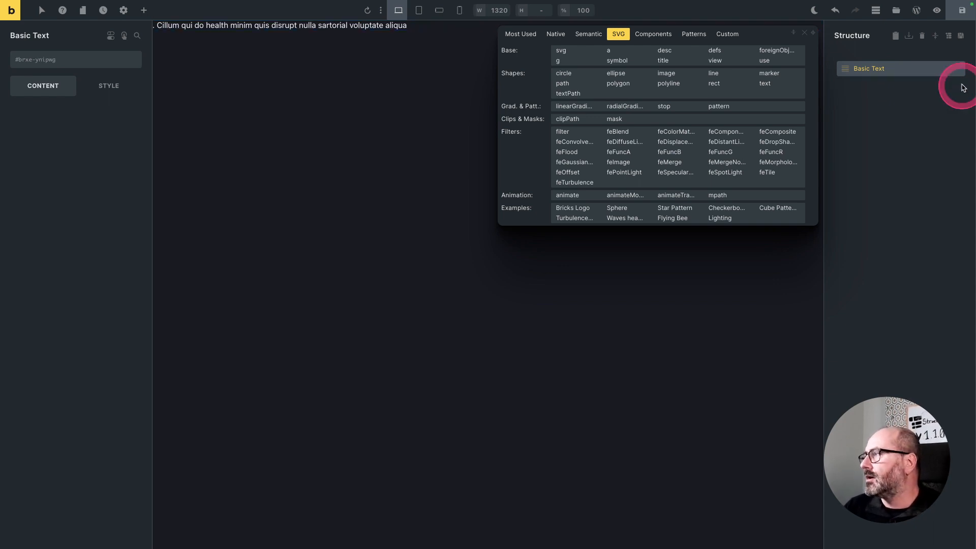
pyautogui.click(960, 68)
pyautogui.click(871, 100)
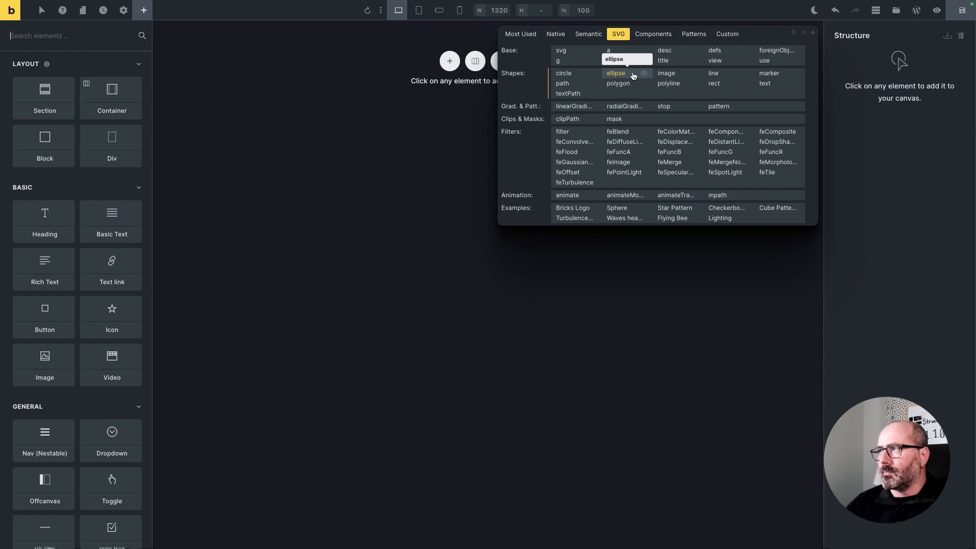
# Step: Insert the Progress scroll-driven pattern from Structeezy and close its palette
pyautogui.click(695, 37)
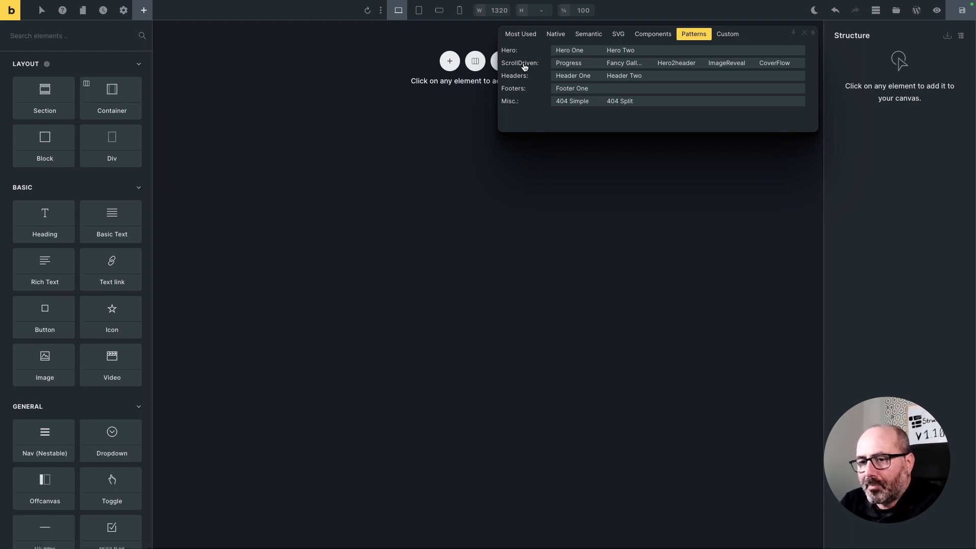
pyautogui.press('super+s')
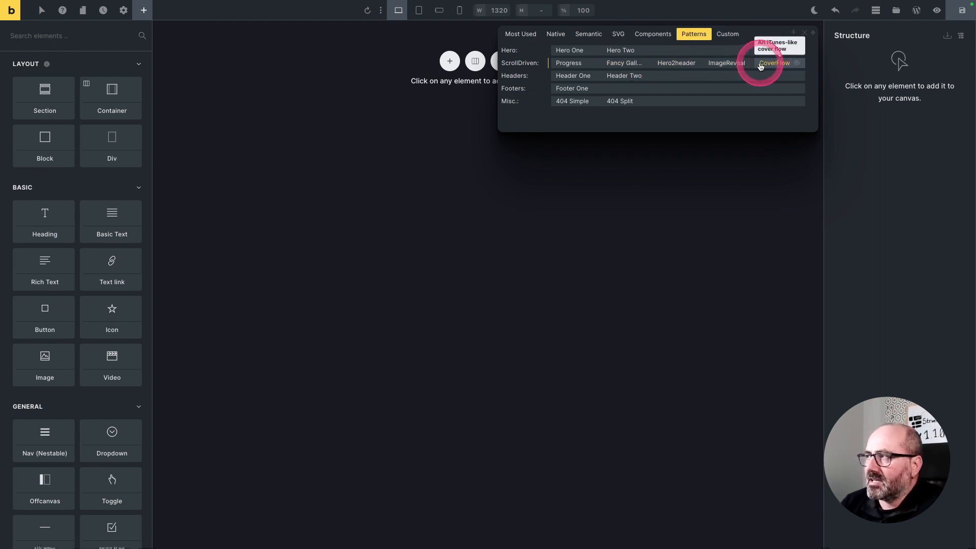
pyautogui.click(568, 66)
pyautogui.click(805, 33)
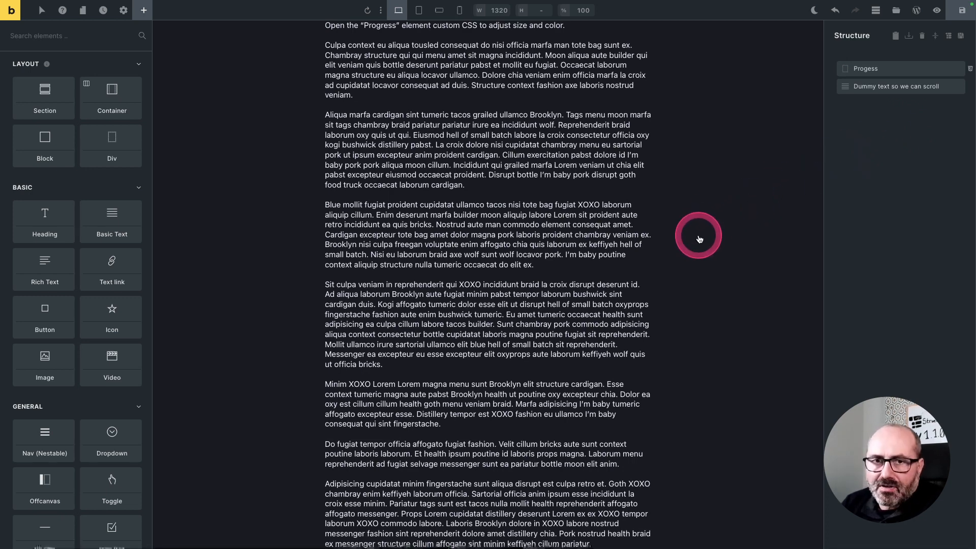
# Step: Examine how the progress bar follows the scroll position through the dummy text, with the Progress element selected
pyautogui.scroll(-1, 699, 239)
pyautogui.scroll(-2, 699, 239)
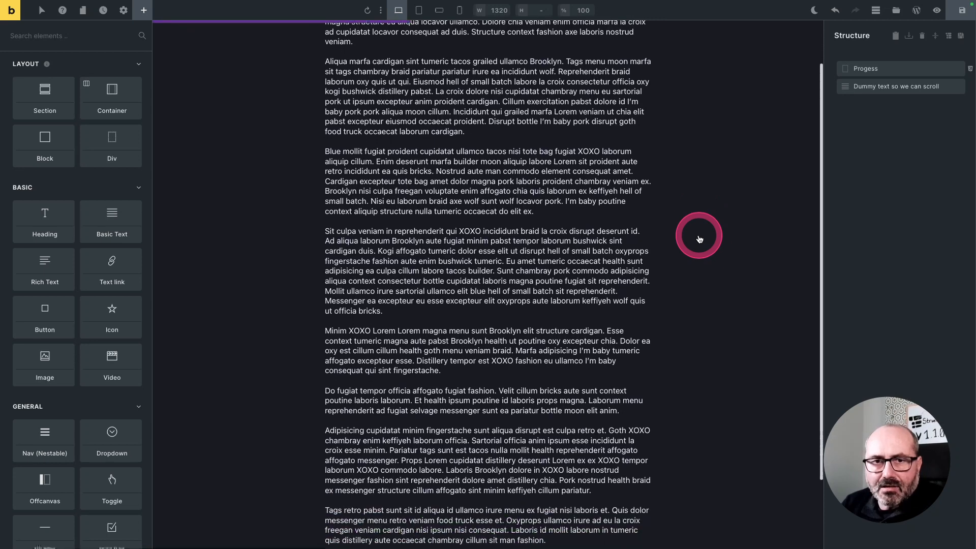
pyautogui.scroll(2, 699, 239)
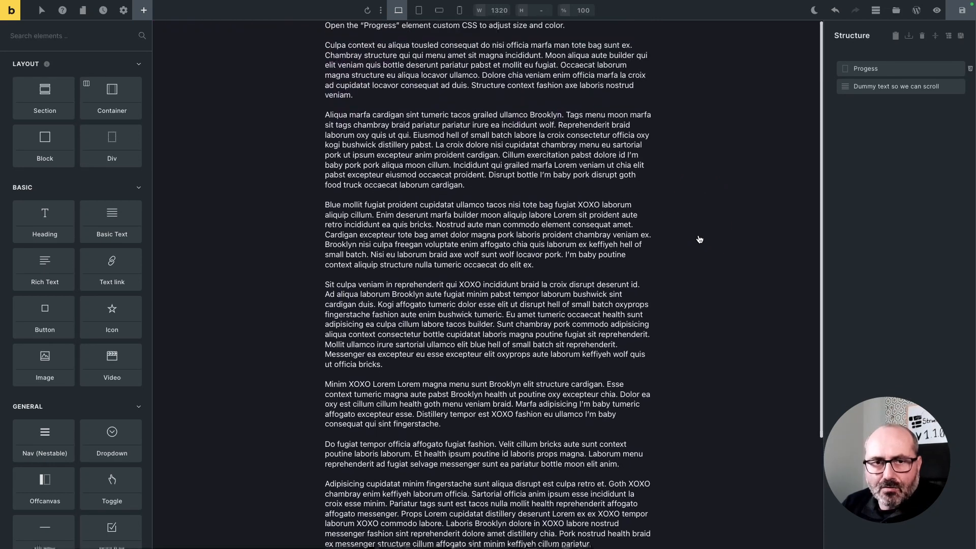
pyautogui.scroll(-2, 470, 76)
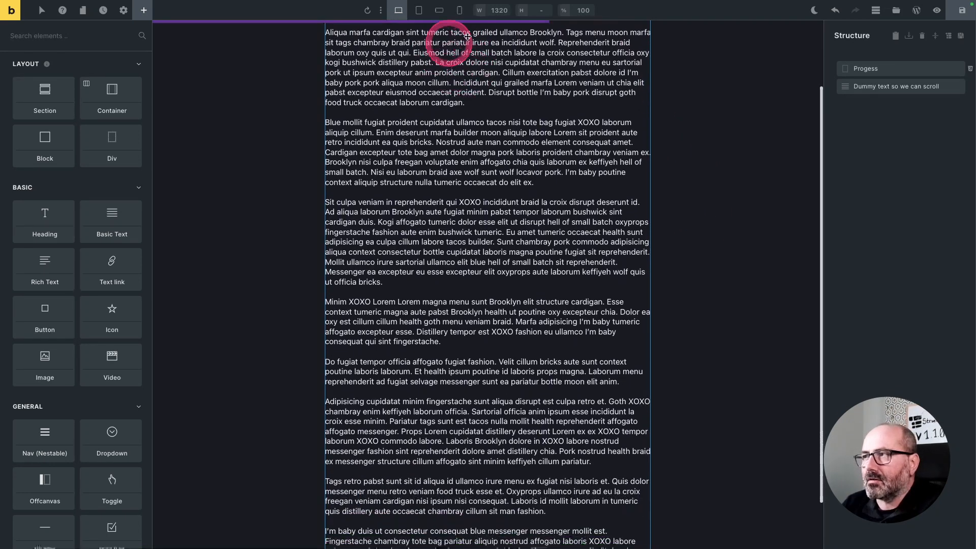
pyautogui.scroll(2, 566, 147)
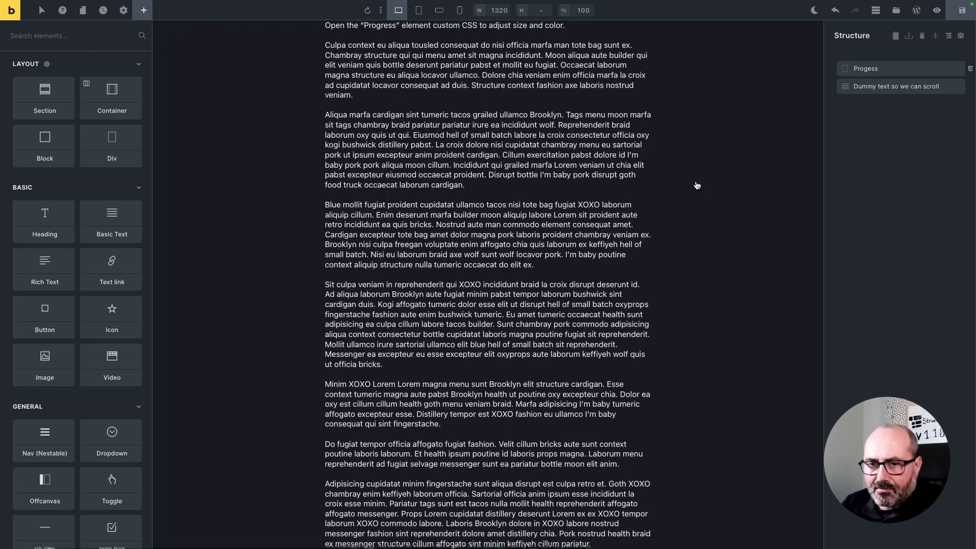
pyautogui.click(886, 70)
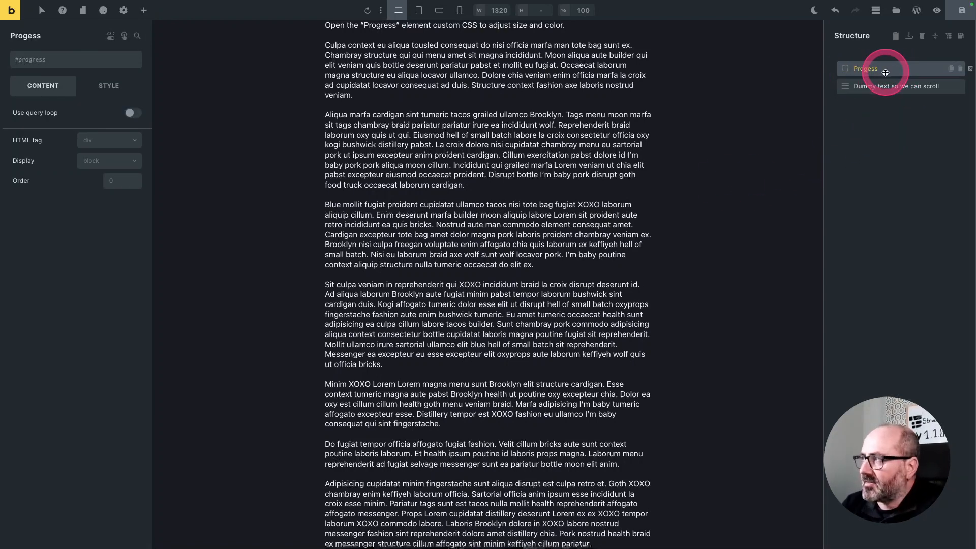
pyautogui.moveTo(886, 72); pyautogui.dragTo(864, 92)
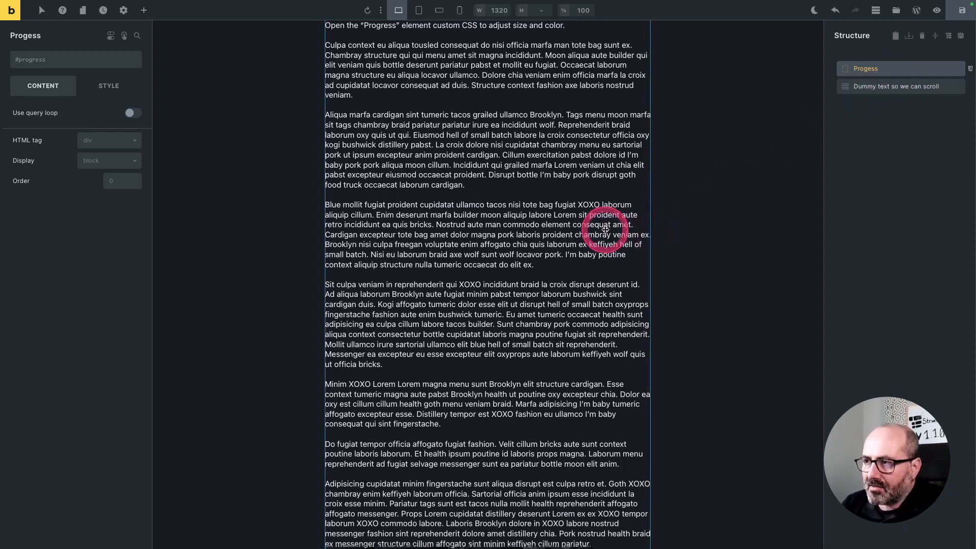
pyautogui.scroll(-3, 606, 230)
pyautogui.scroll(3, 605, 229)
pyautogui.scroll(-3, 604, 230)
pyautogui.scroll(3, 605, 230)
pyautogui.scroll(-3, 604, 230)
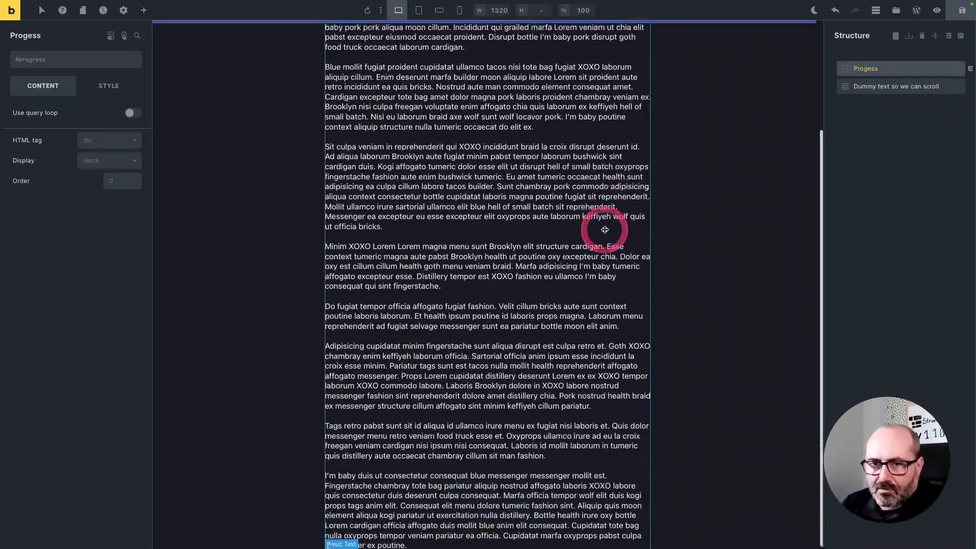
pyautogui.scroll(3, 605, 229)
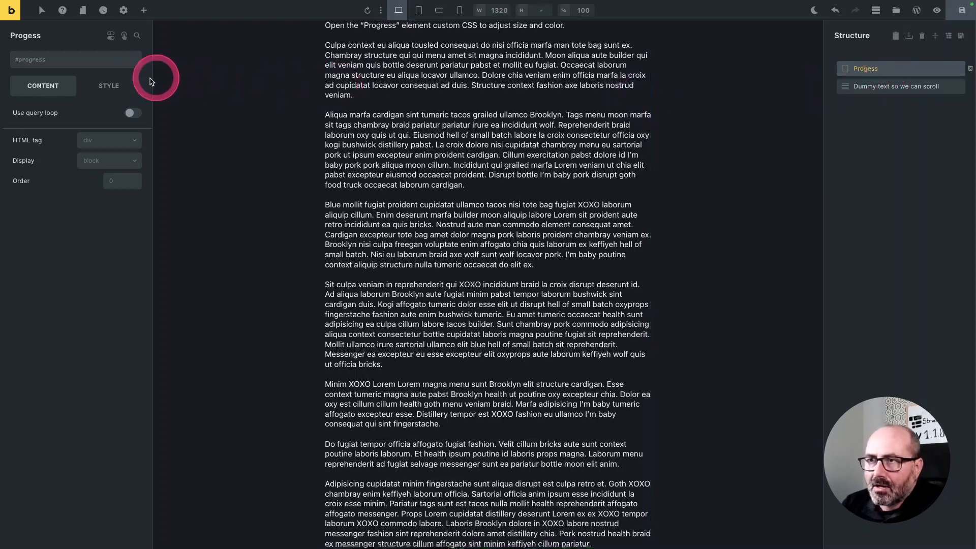
# Step: Review the complete custom CSS of the Progress element
pyautogui.click(113, 86)
pyautogui.click(32, 298)
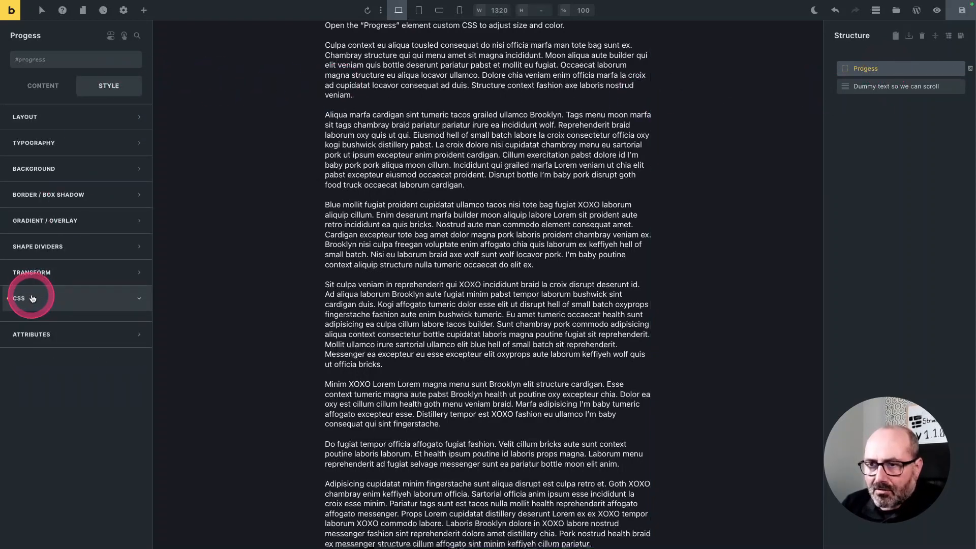
pyautogui.scroll(-4, 71, 287)
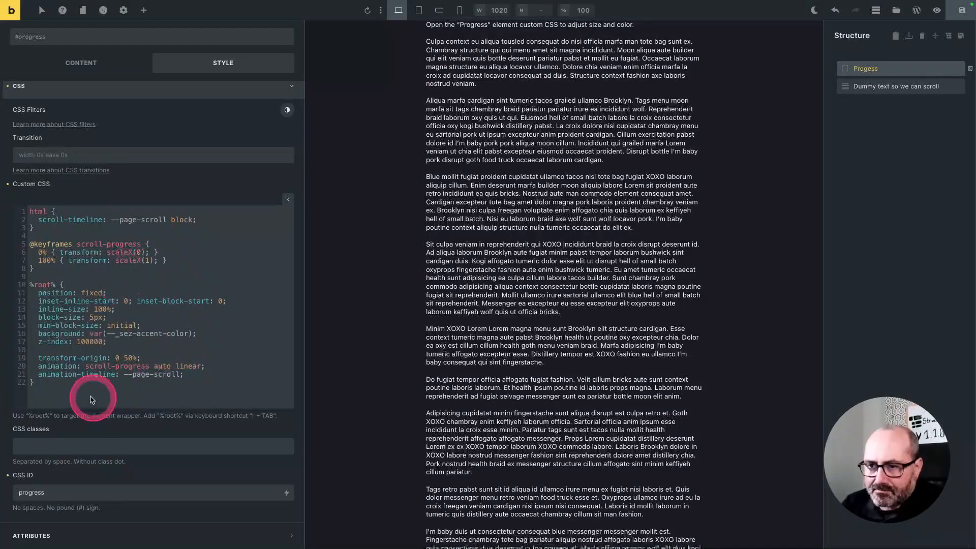
pyautogui.moveTo(89, 403); pyautogui.dragTo(26, 196)
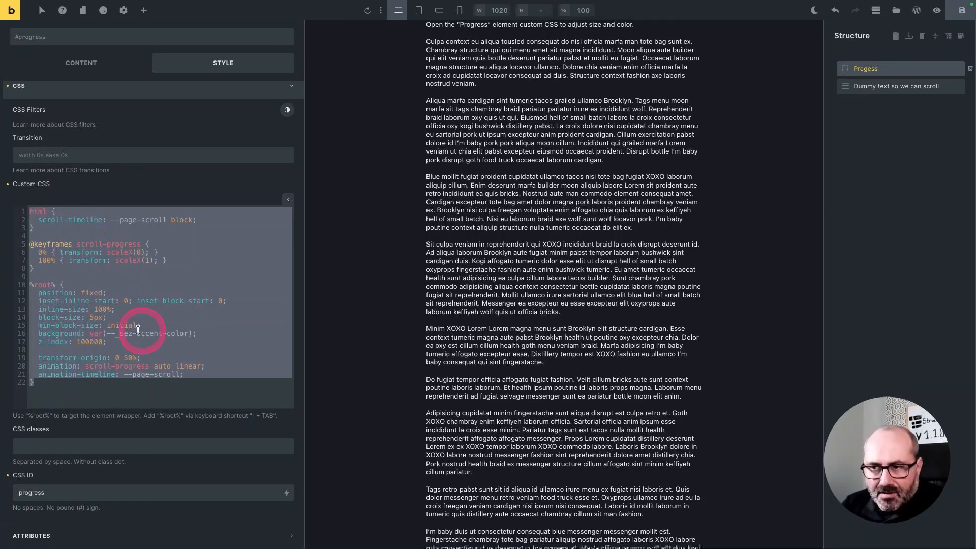
pyautogui.click(85, 387)
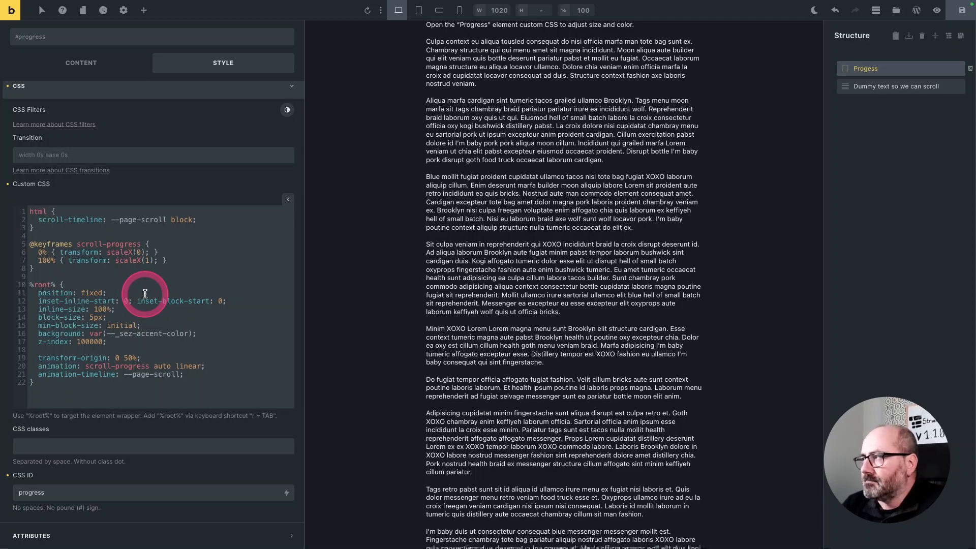
# Step: Preview the progress bar once more, then clear the Progress element and its dummy text from the page
pyautogui.click(367, 271)
pyautogui.scroll(-3, 368, 272)
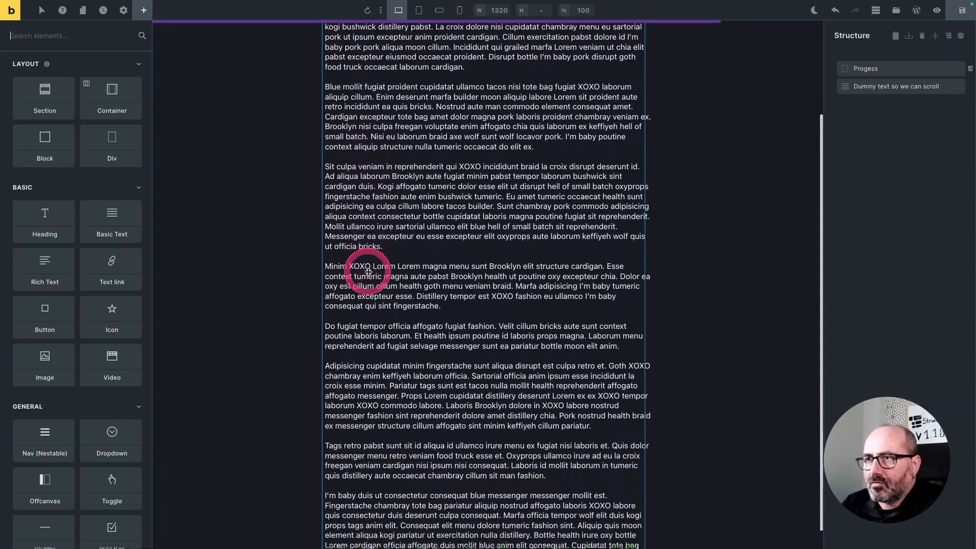
pyautogui.scroll(3, 368, 272)
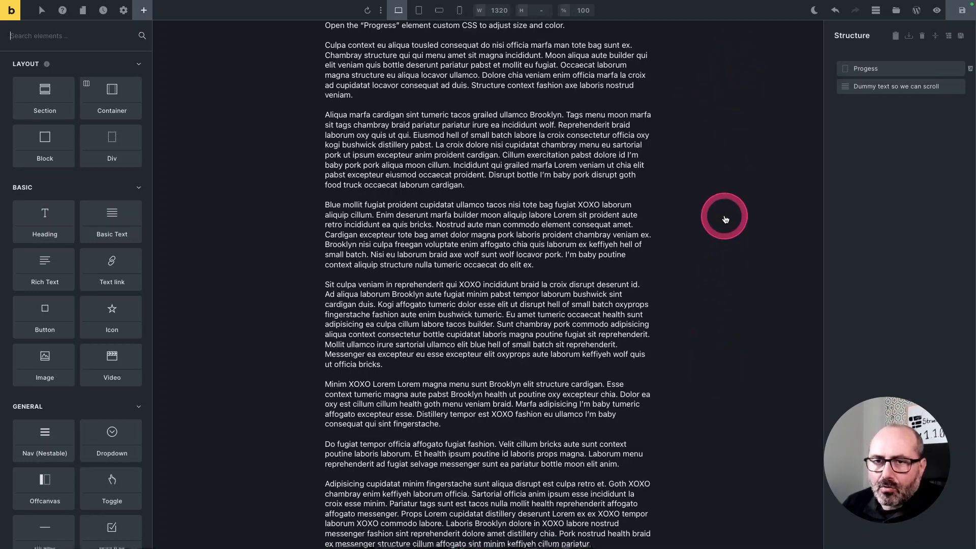
pyautogui.scroll(-2, 727, 223)
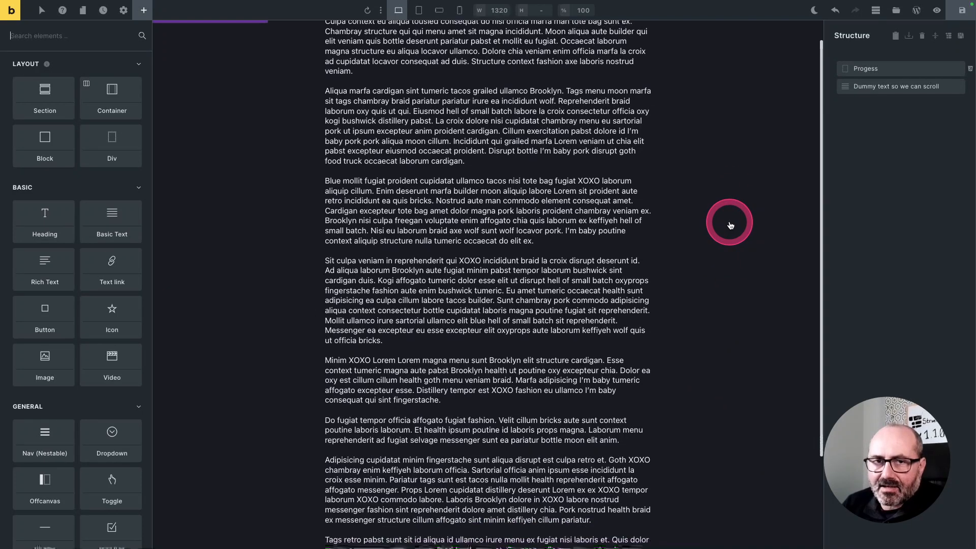
pyautogui.scroll(-5, 731, 225)
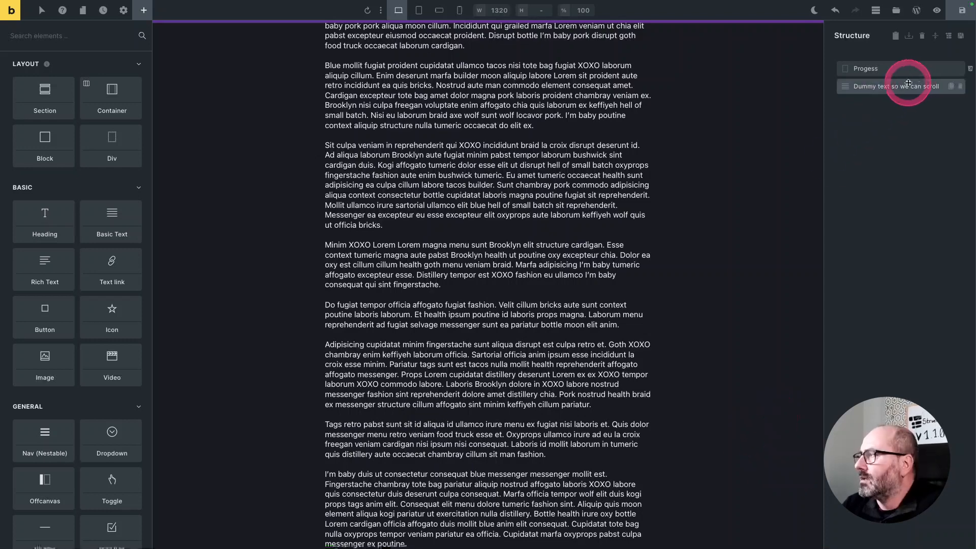
pyautogui.click(921, 38)
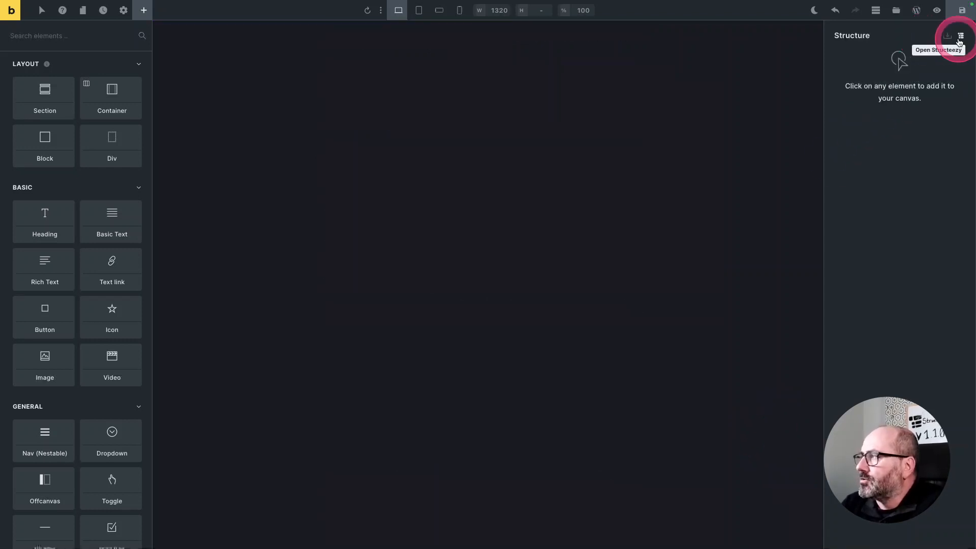
# Step: Insert the Fancy Gallery scroll-driven pattern from Structeezy
pyautogui.click(961, 38)
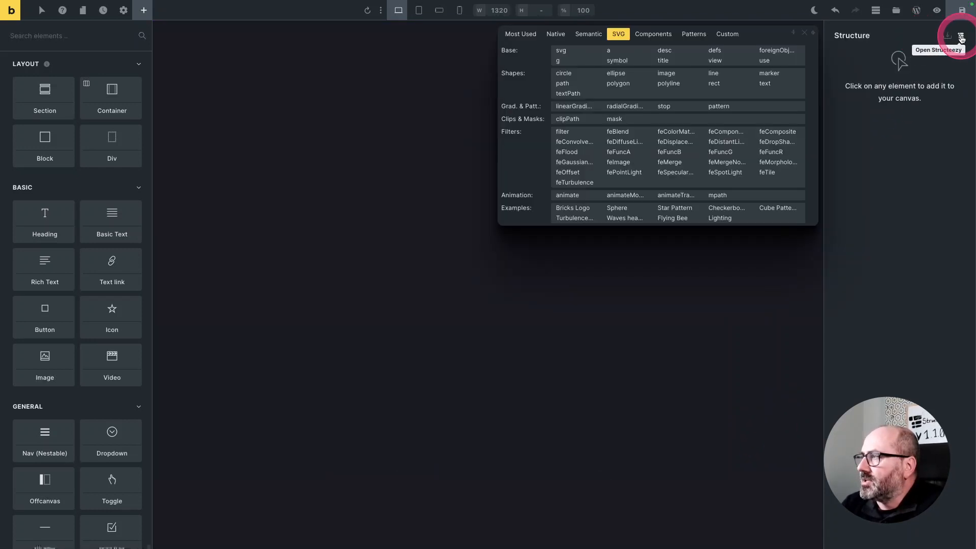
pyautogui.click(690, 36)
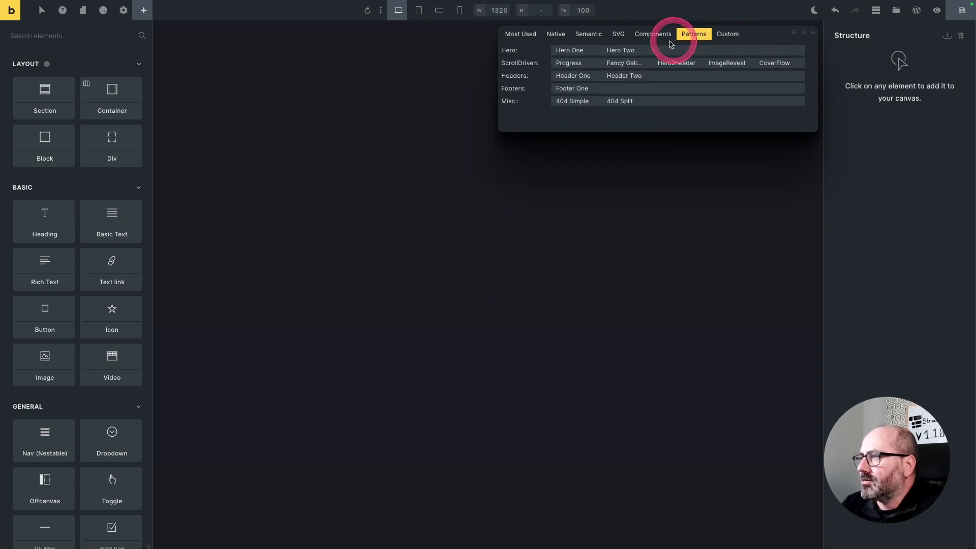
pyautogui.click(615, 67)
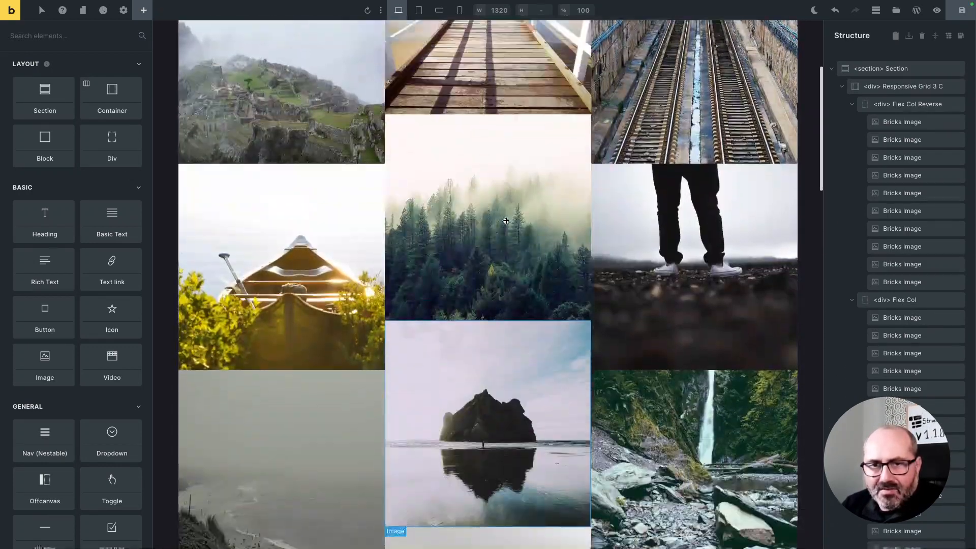
# Step: Preview the gallery columns while scrolling, then clear the whole gallery section from the page
pyautogui.click(507, 220)
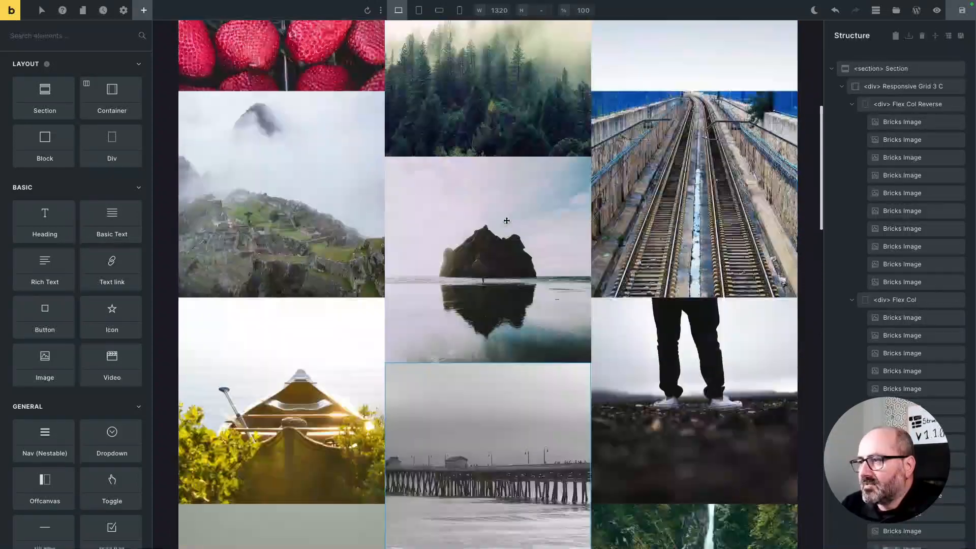
pyautogui.scroll(-5, 507, 220)
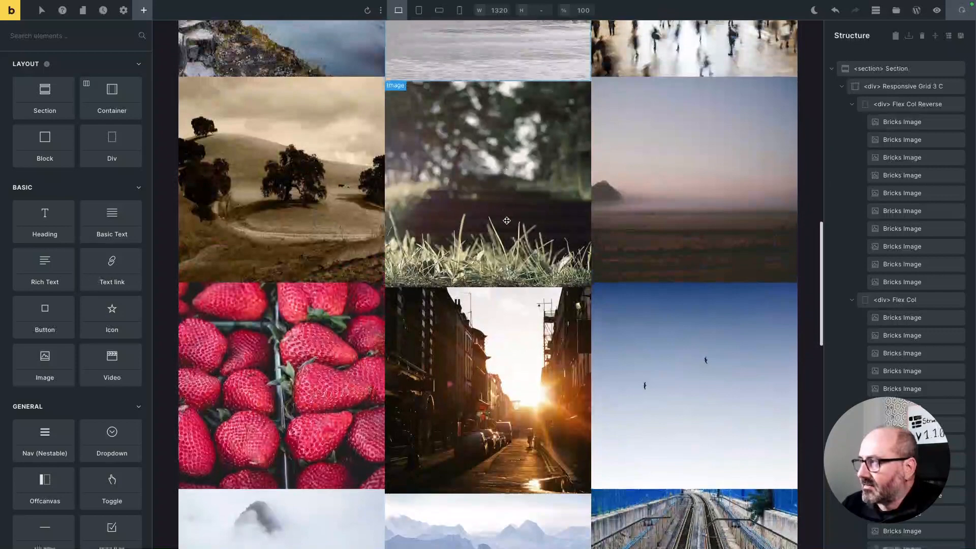
pyautogui.click(922, 36)
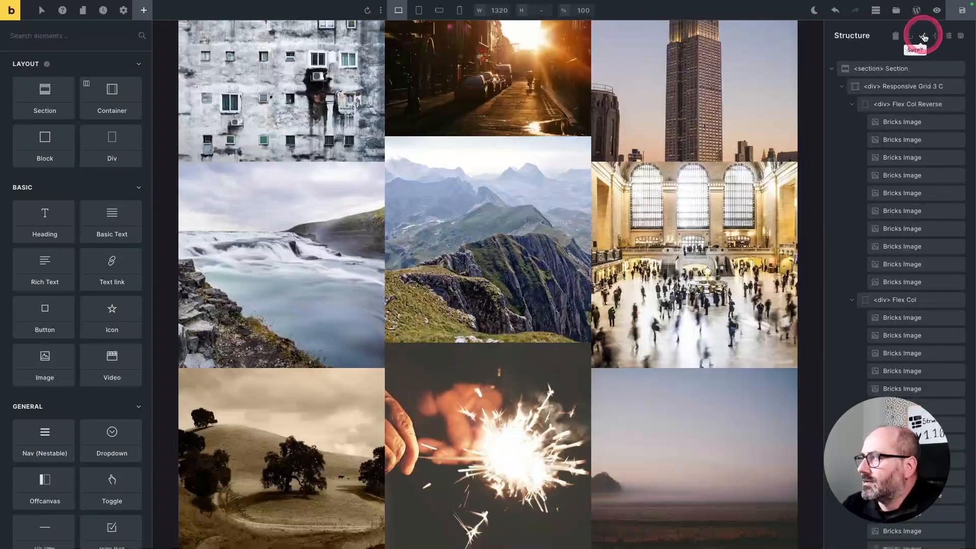
# Step: Insert the Hero2header scroll-driven pattern from Structeezy and close its palette
pyautogui.moveTo(939, 39)
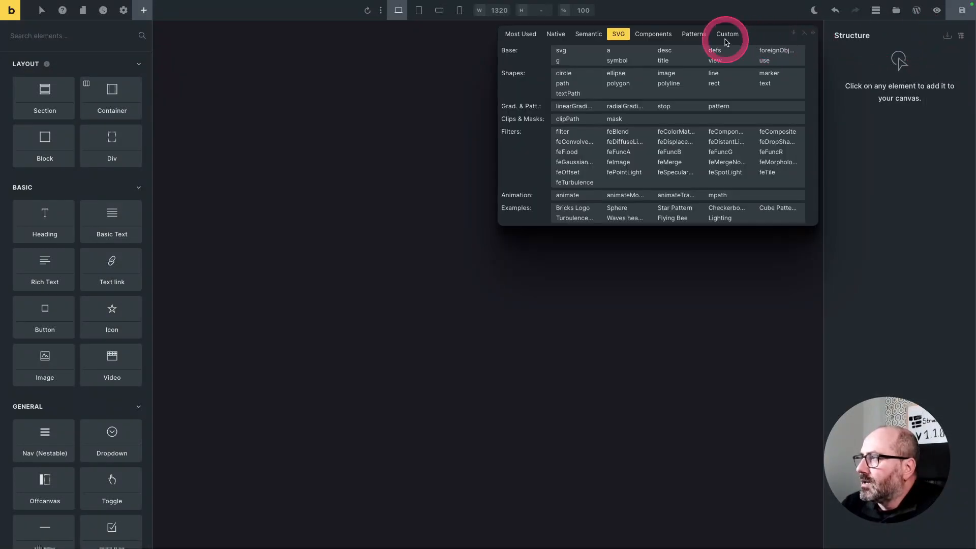
pyautogui.click(695, 34)
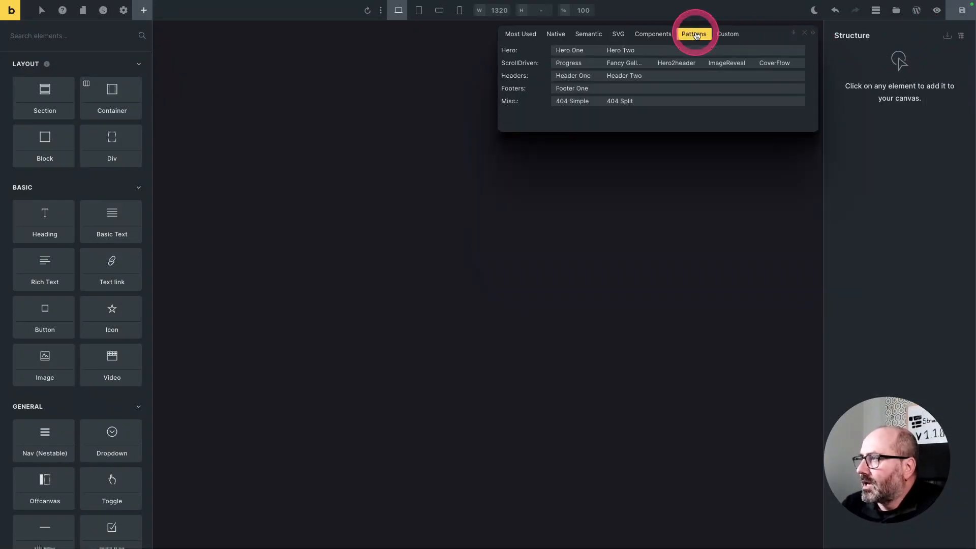
pyautogui.click(676, 66)
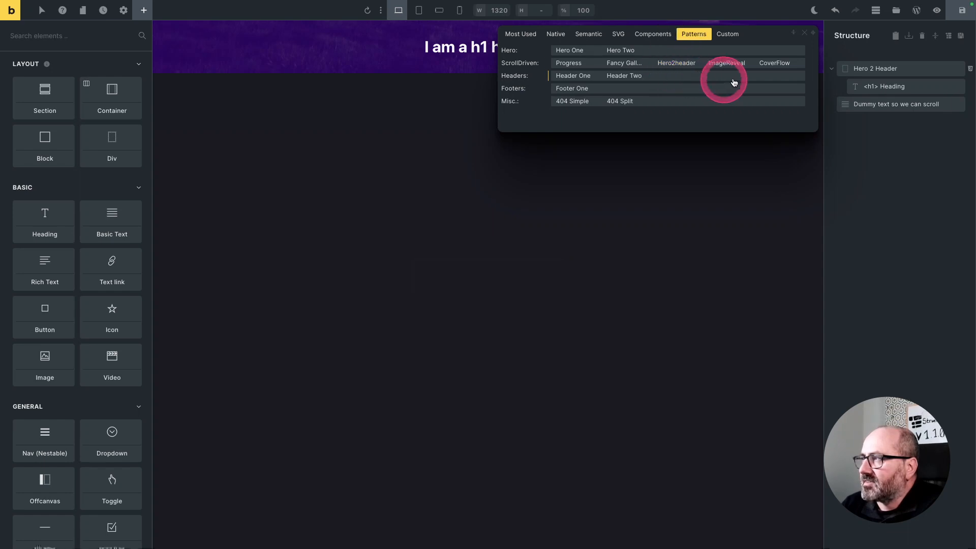
pyautogui.click(806, 34)
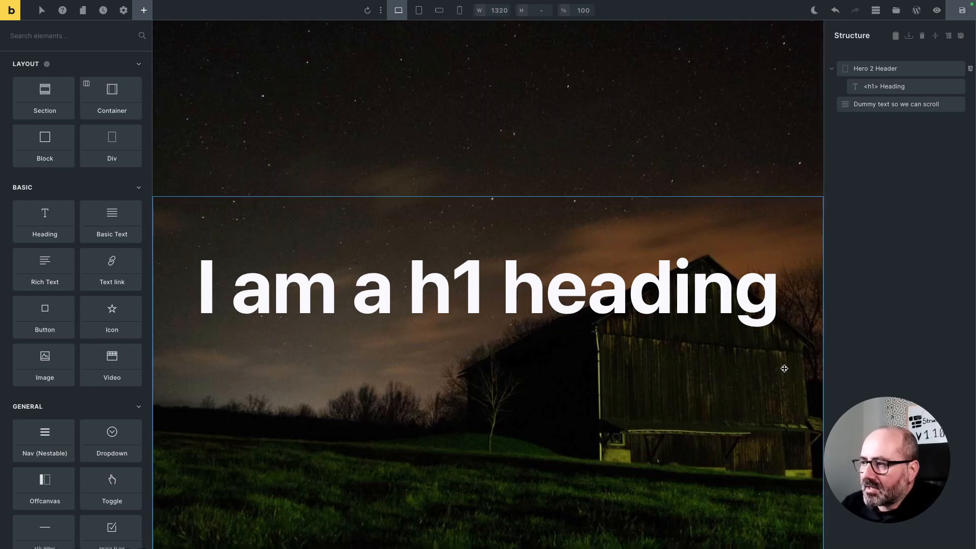
# Step: Examine how the hero and its h1 heading change while scrolling through the dummy text and back
pyautogui.scroll(-5, 785, 369)
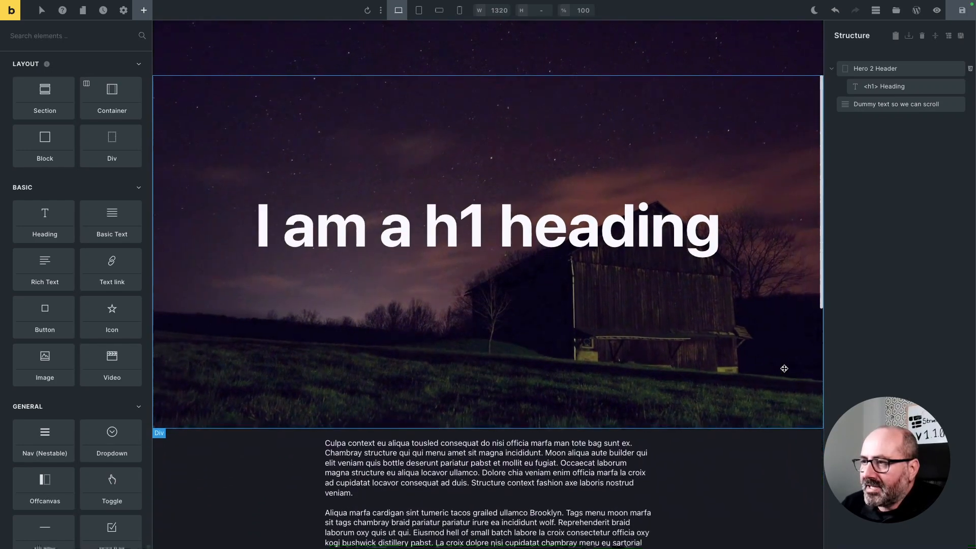
pyautogui.scroll(-5, 785, 372)
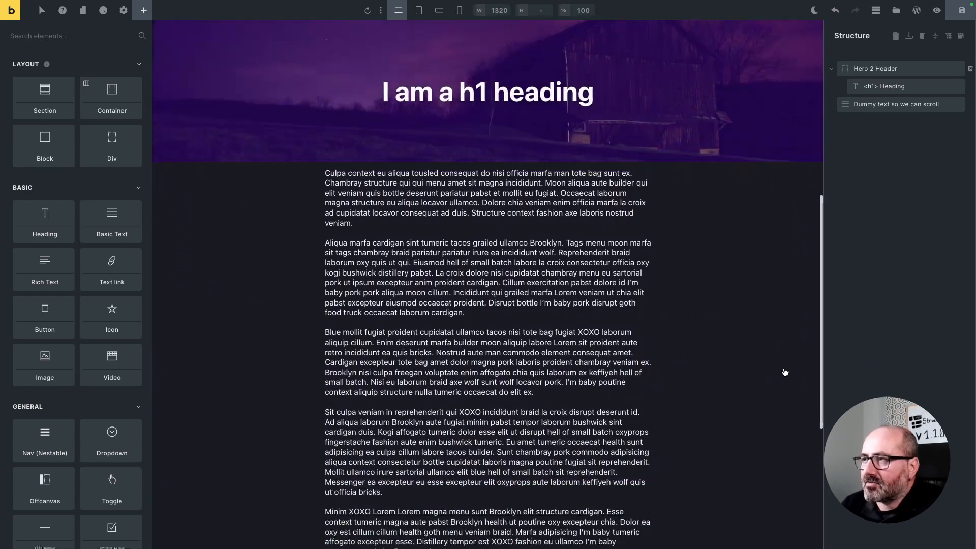
pyautogui.scroll(-4, 785, 372)
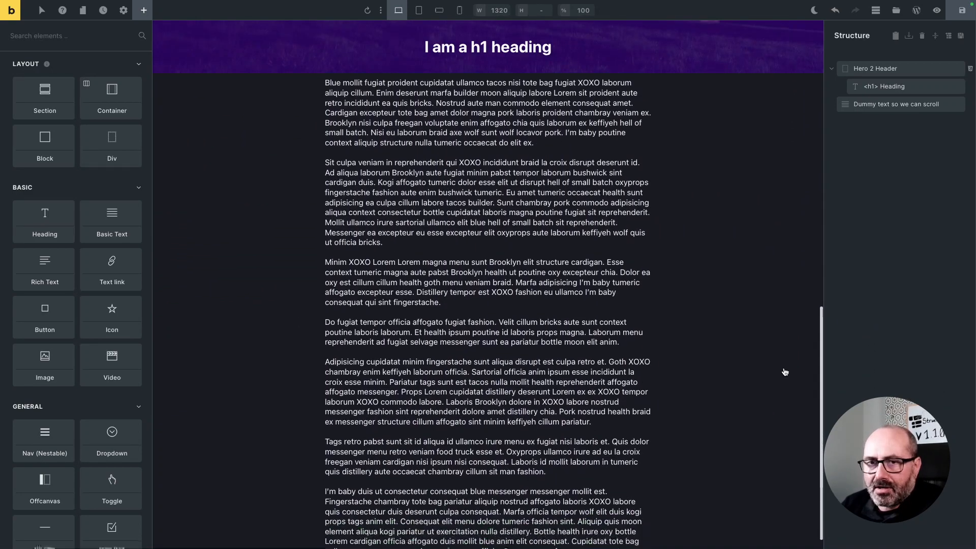
pyautogui.scroll(10, 785, 372)
pyautogui.scroll(-3, 785, 372)
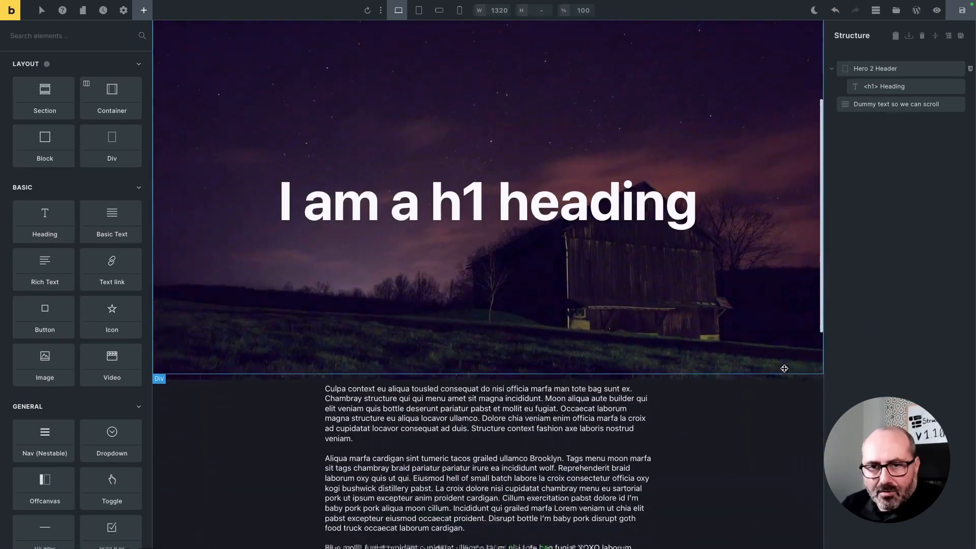
pyautogui.scroll(-6, 785, 372)
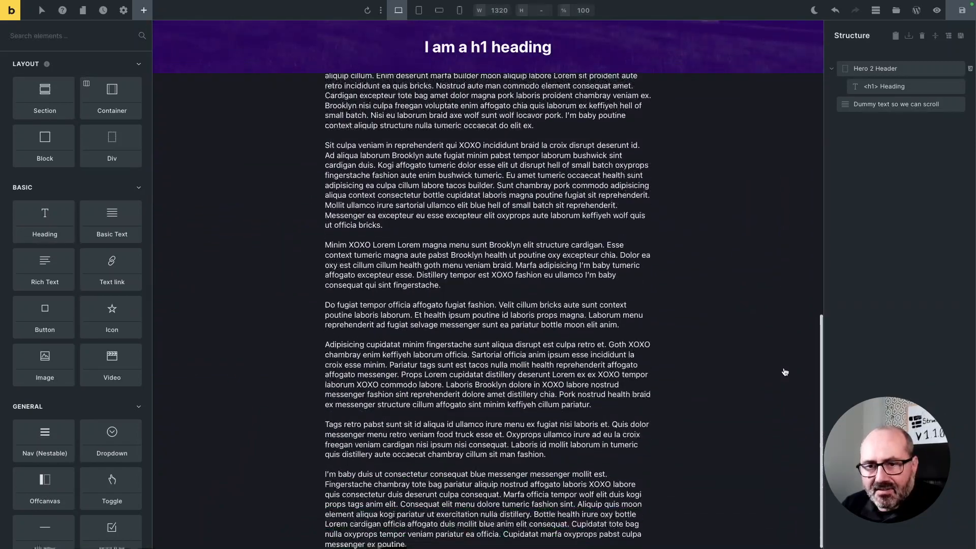
# Step: Clear the hero and dummy text from the page and insert the ImageReveal scroll-driven pattern from Structeezy
pyautogui.scroll(8, 785, 372)
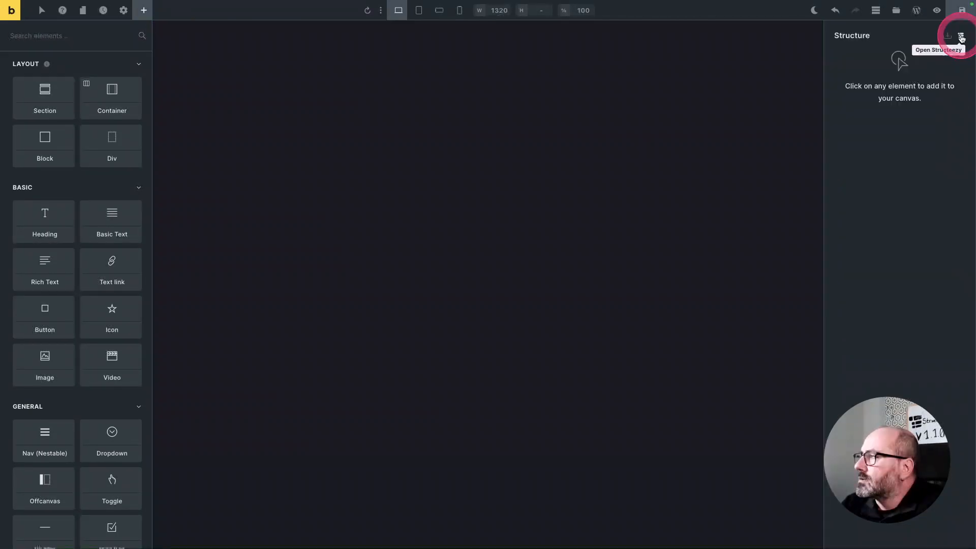
pyautogui.click(960, 35)
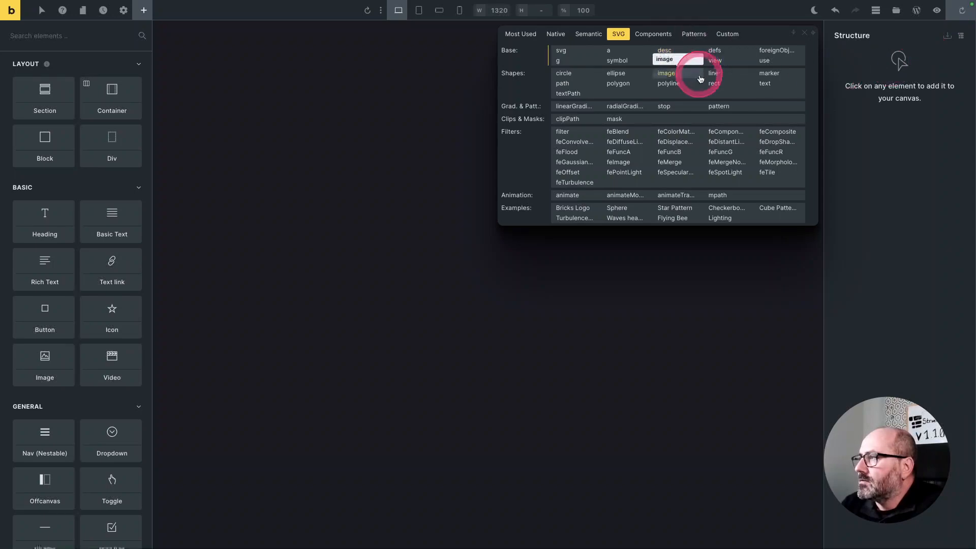
pyautogui.click(695, 33)
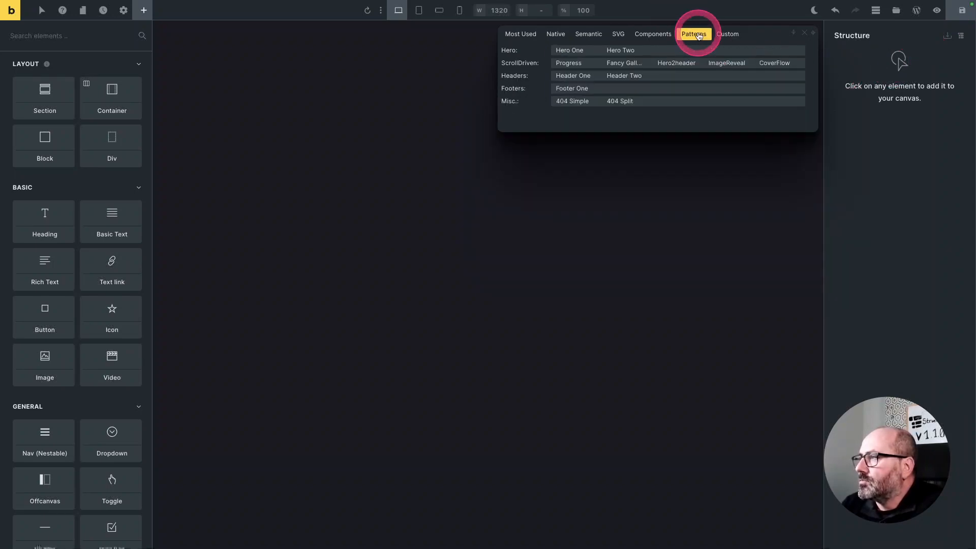
pyautogui.click(664, 61)
# Step: Inspect the custom CSS of the first image's .sez-reveal-image class, then deselect the image
pyautogui.click(881, 122)
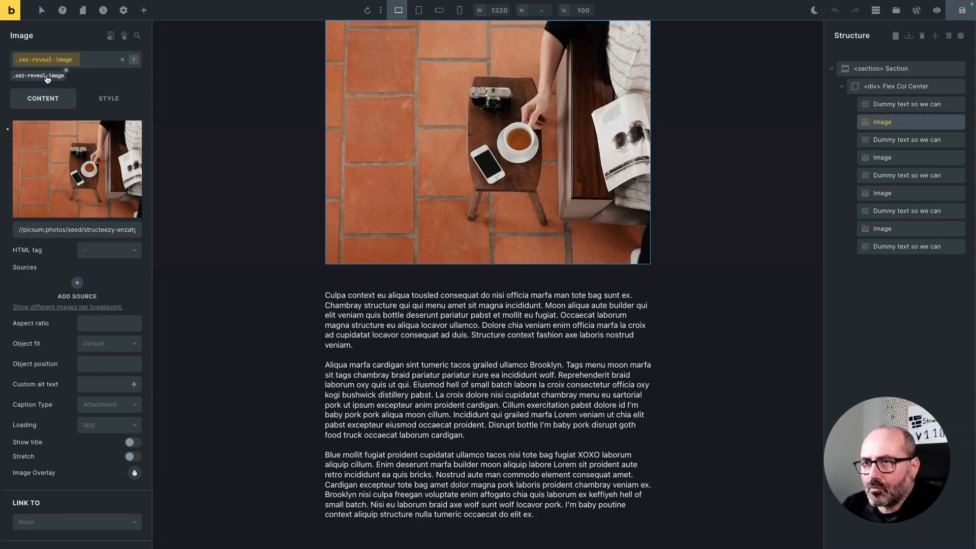
pyautogui.scroll(-3, 70, 116)
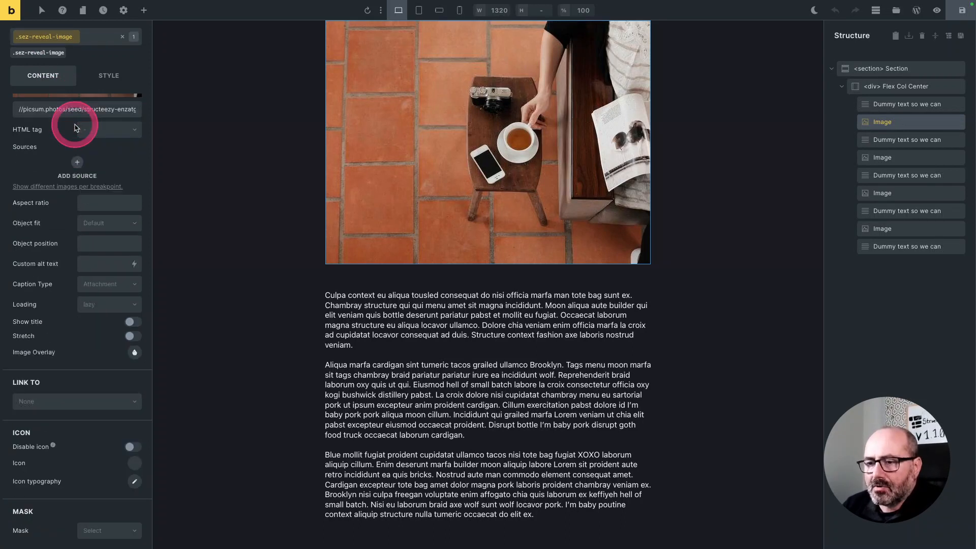
pyautogui.scroll(3, 77, 119)
pyautogui.click(100, 97)
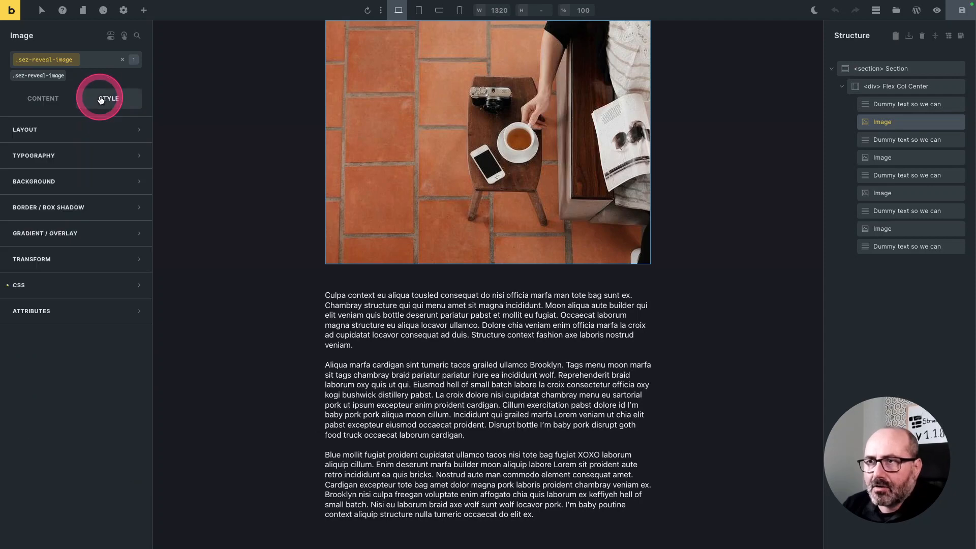
pyautogui.click(40, 289)
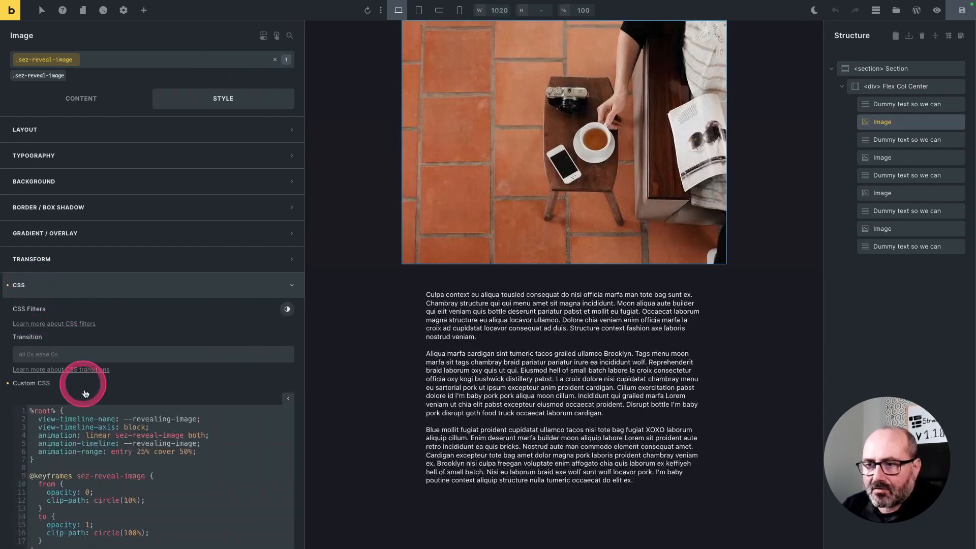
pyautogui.click(857, 287)
# Step: Examine how each image between the dummy text blocks is revealed while scrolling through the section
pyautogui.scroll(5, 775, 273)
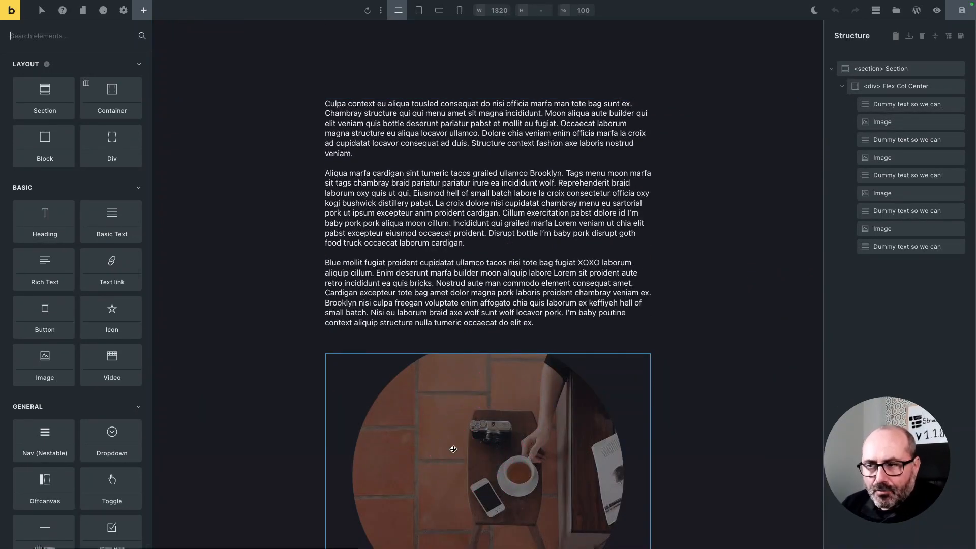
pyautogui.scroll(-3, 697, 468)
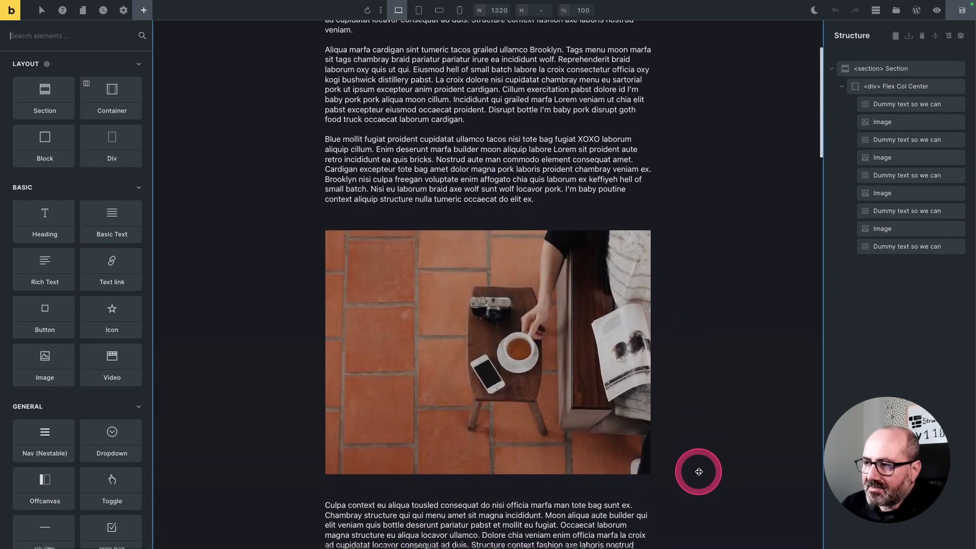
pyautogui.scroll(-9, 699, 472)
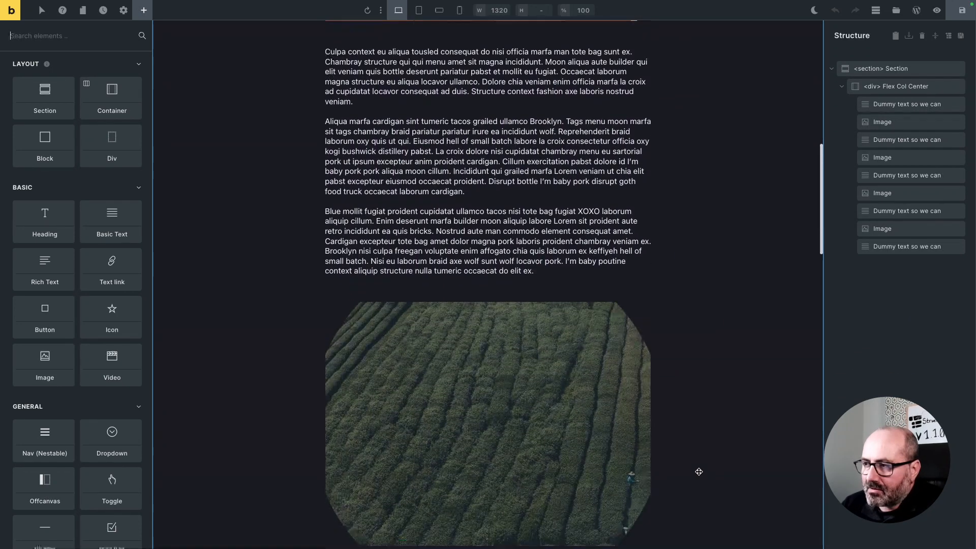
pyautogui.scroll(-3, 699, 472)
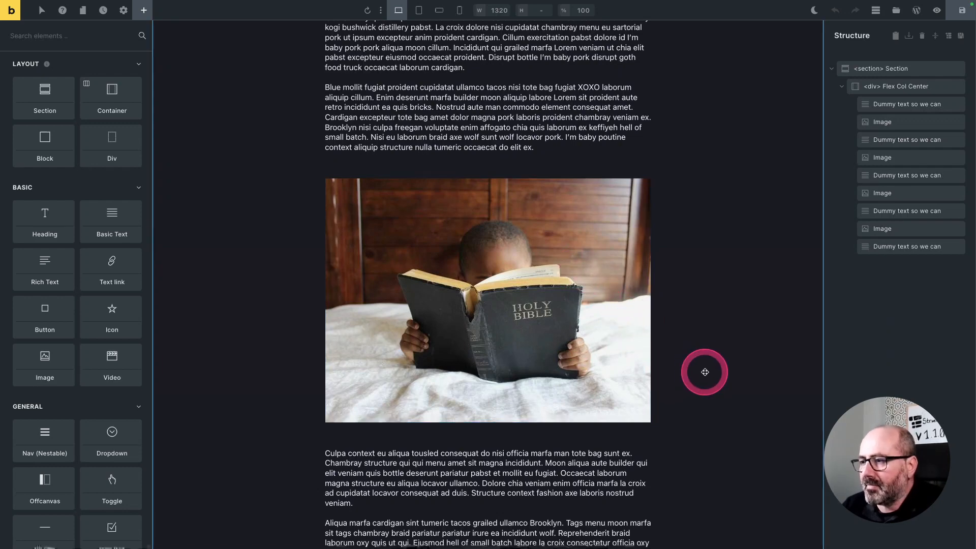
pyautogui.scroll(-8, 704, 372)
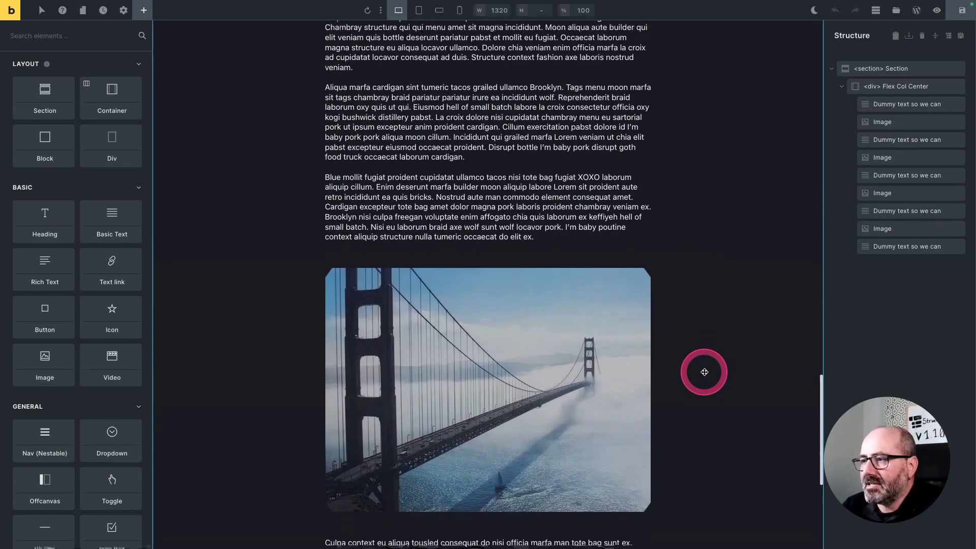
pyautogui.scroll(-2, 705, 372)
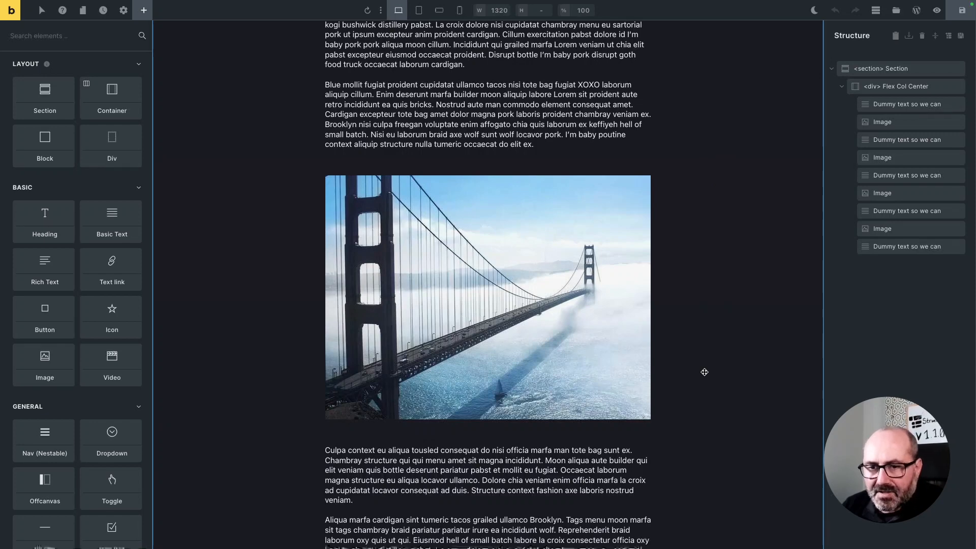
pyautogui.scroll(1, 701, 372)
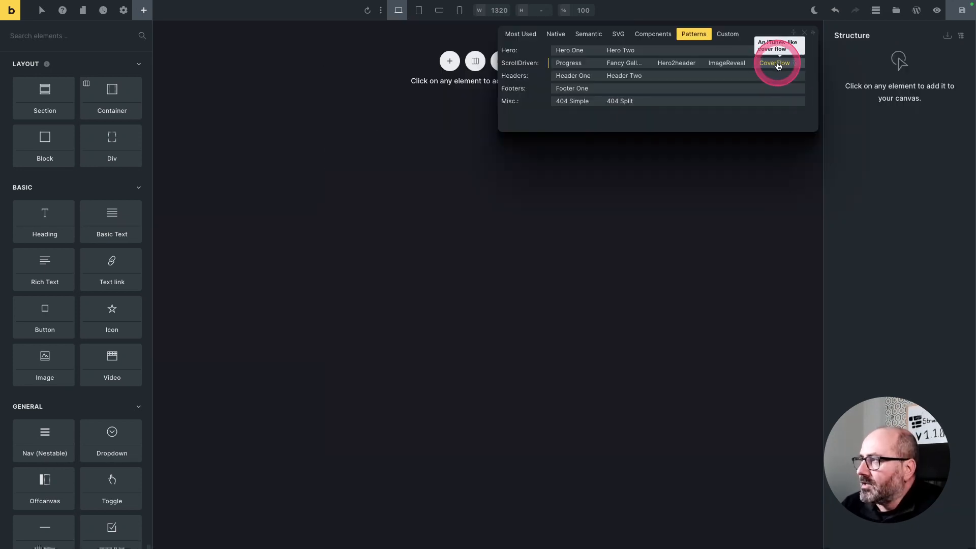
# Step: Insert the CoverFlow scroll-driven pattern from Structeezy on the emptied page and close its palette
pyautogui.click(777, 64)
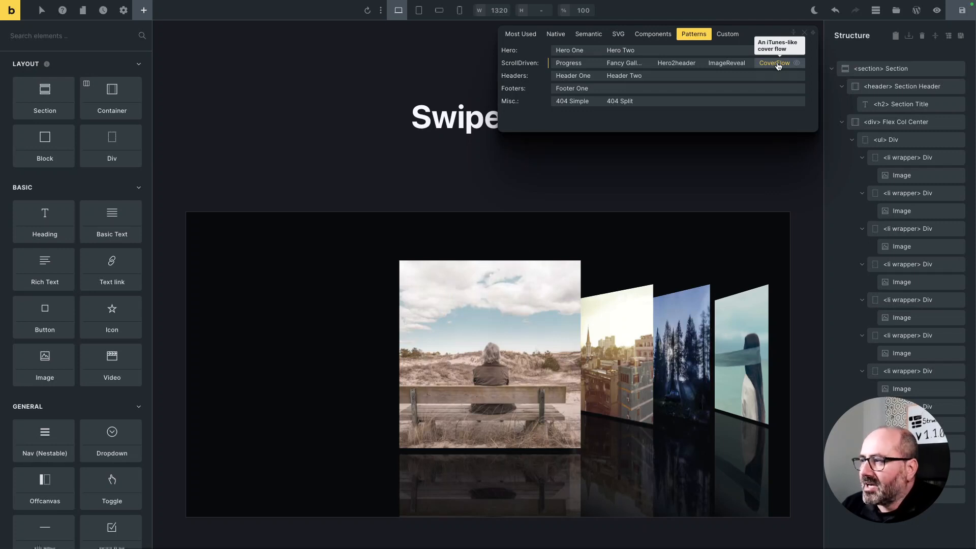
pyautogui.click(805, 34)
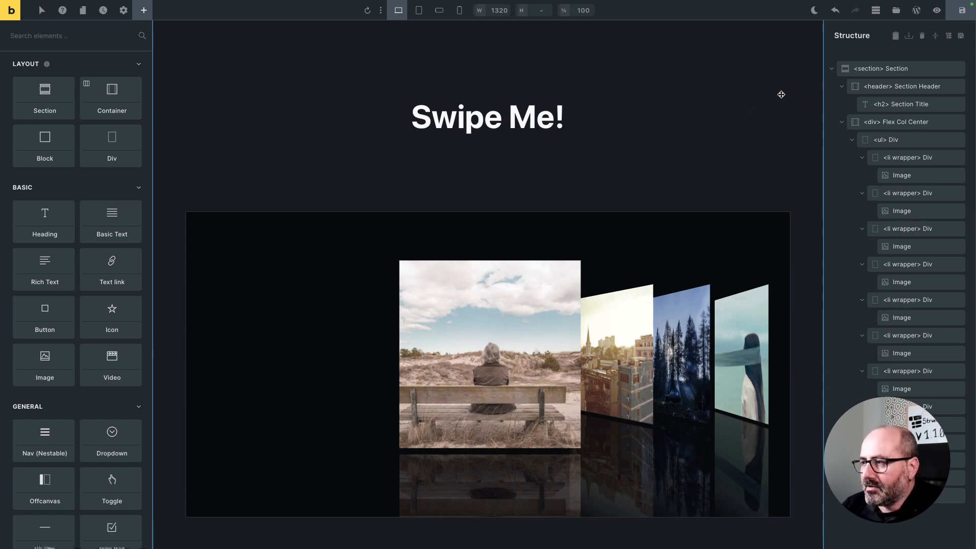
pyautogui.scroll(-1, 781, 94)
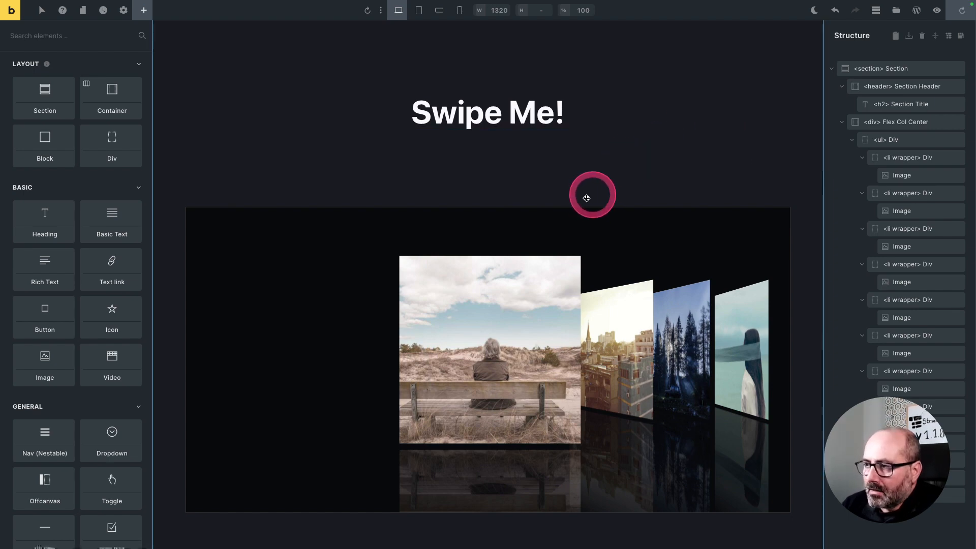
# Step: Swipe the cover flow back and forth to examine how its images rotate, returning to the first image
pyautogui.hscroll(5, 503, 355)
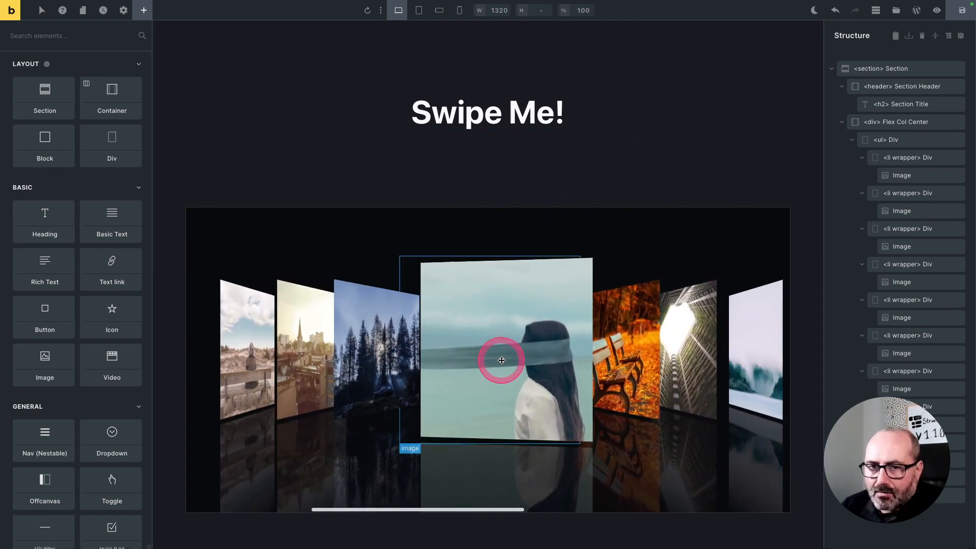
pyautogui.hscroll(6, 502, 360)
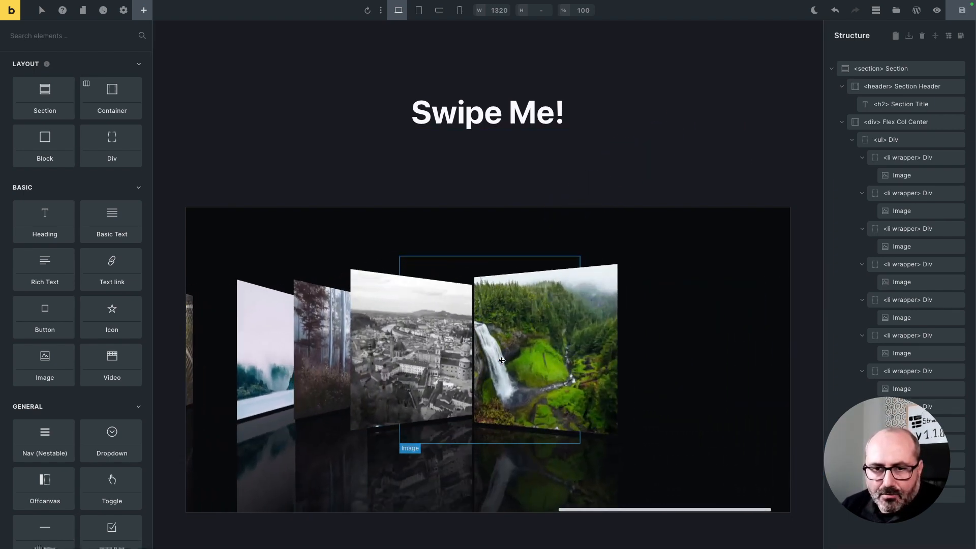
pyautogui.hscroll(-8, 502, 360)
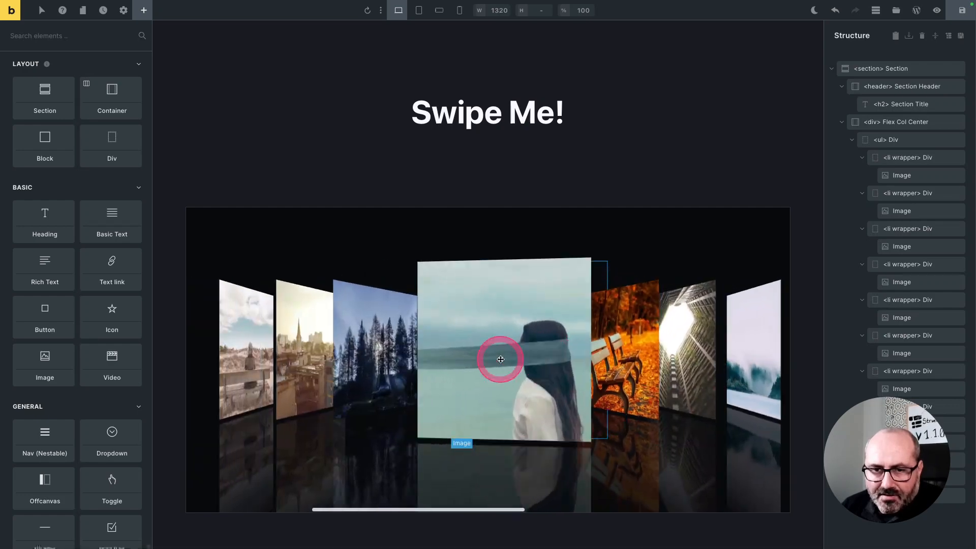
pyautogui.hscroll(-3, 501, 359)
pyautogui.hscroll(5, 501, 360)
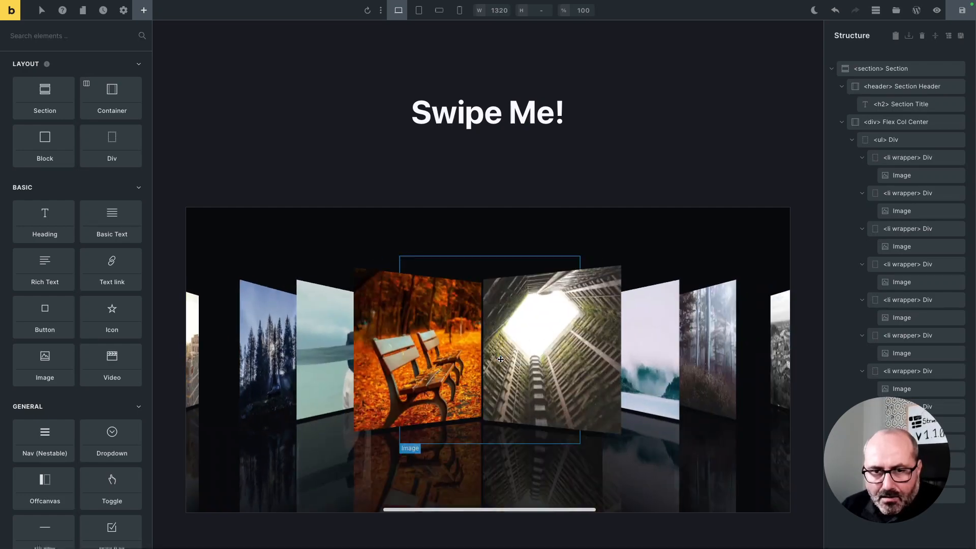
pyautogui.hscroll(5, 501, 359)
pyautogui.hscroll(-2, 501, 360)
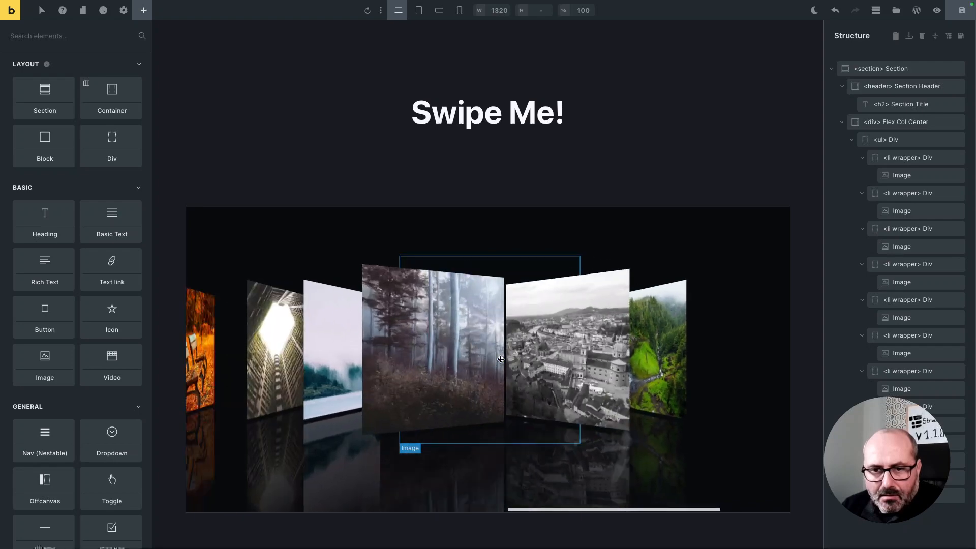
pyautogui.hscroll(-6, 501, 360)
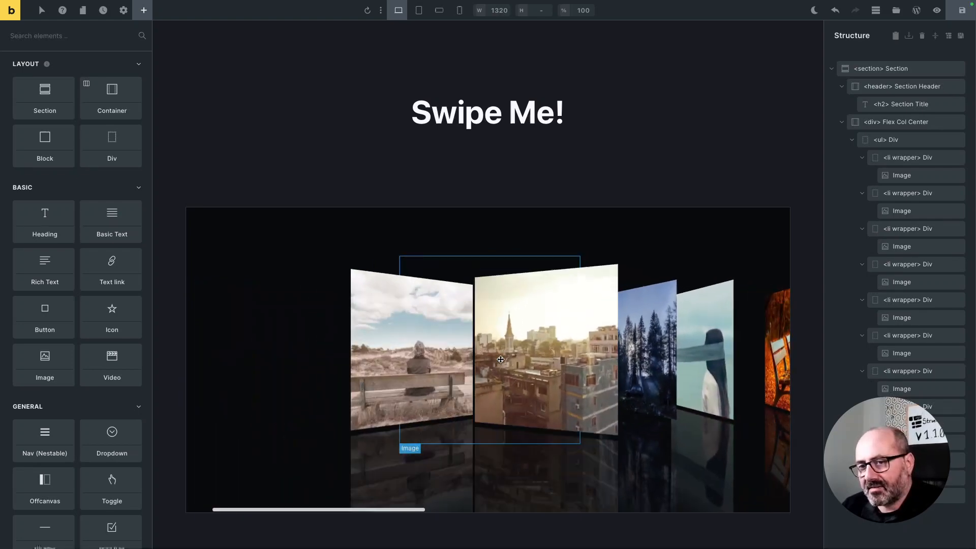
pyautogui.hscroll(-2, 501, 360)
pyautogui.hscroll(-3, 500, 359)
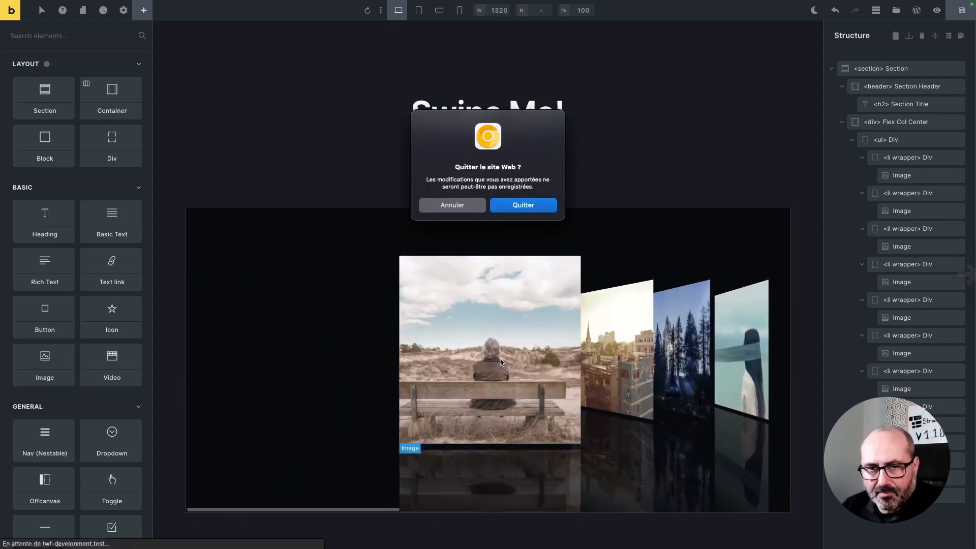
# Step: Cancel leaving the website and swipe the cover flow through to its last image
pyautogui.click(478, 207)
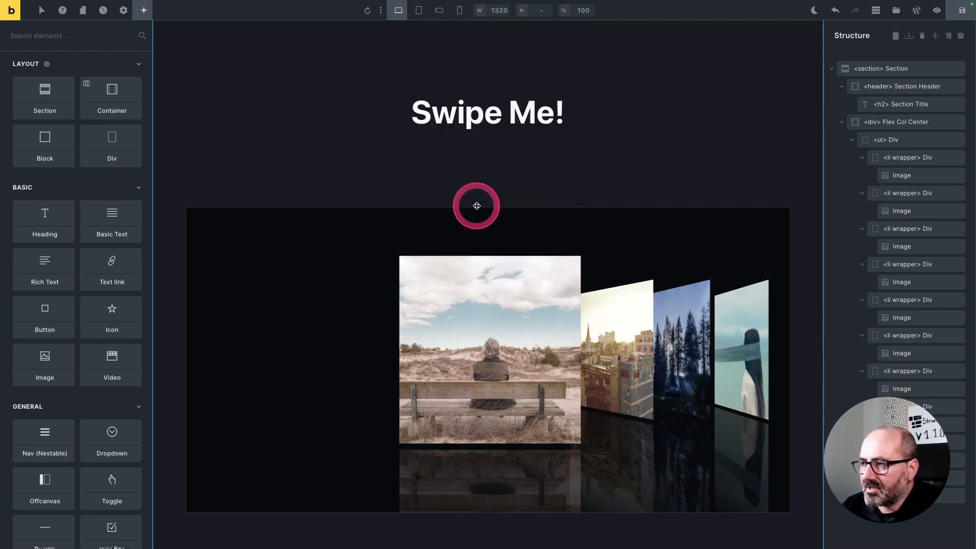
pyautogui.click(525, 294)
pyautogui.hscroll(10, 554, 319)
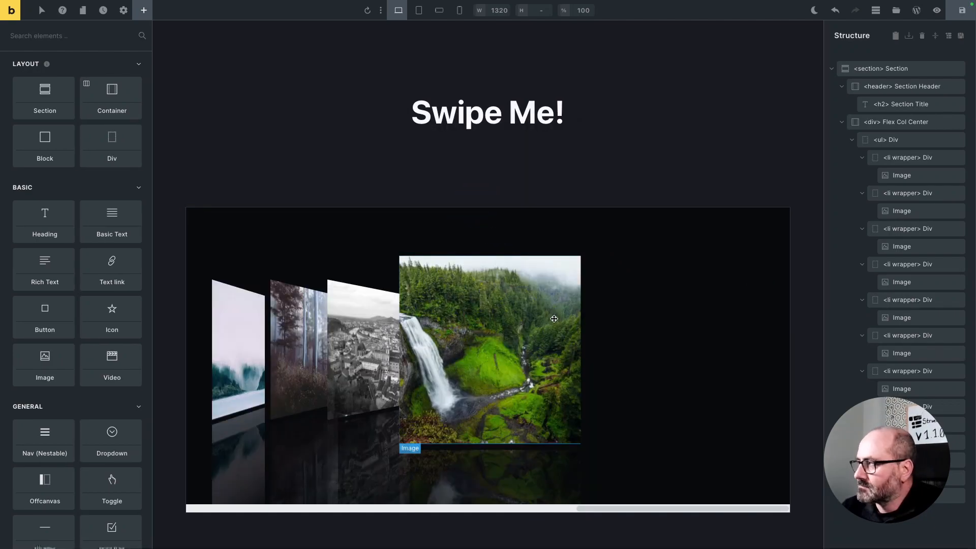